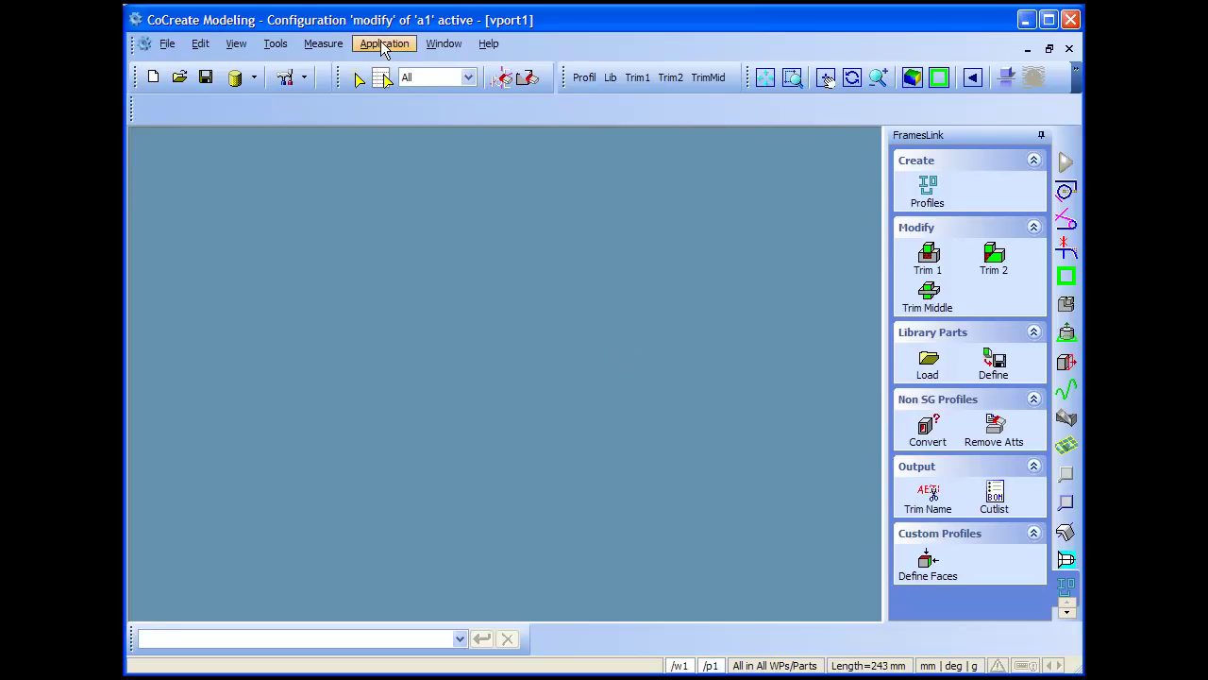
# Check which SolidGenius modules are activated, then close the module list.
pyautogui.click(384, 43)
pyautogui.click(385, 92)
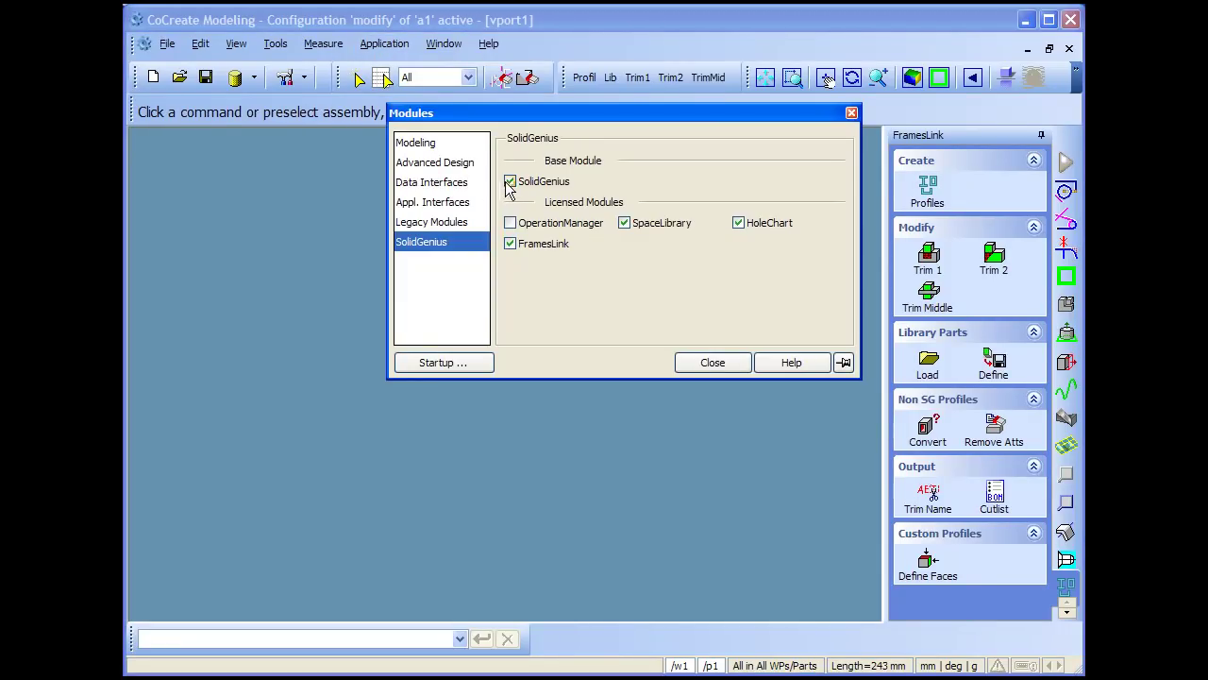
pyautogui.click(707, 363)
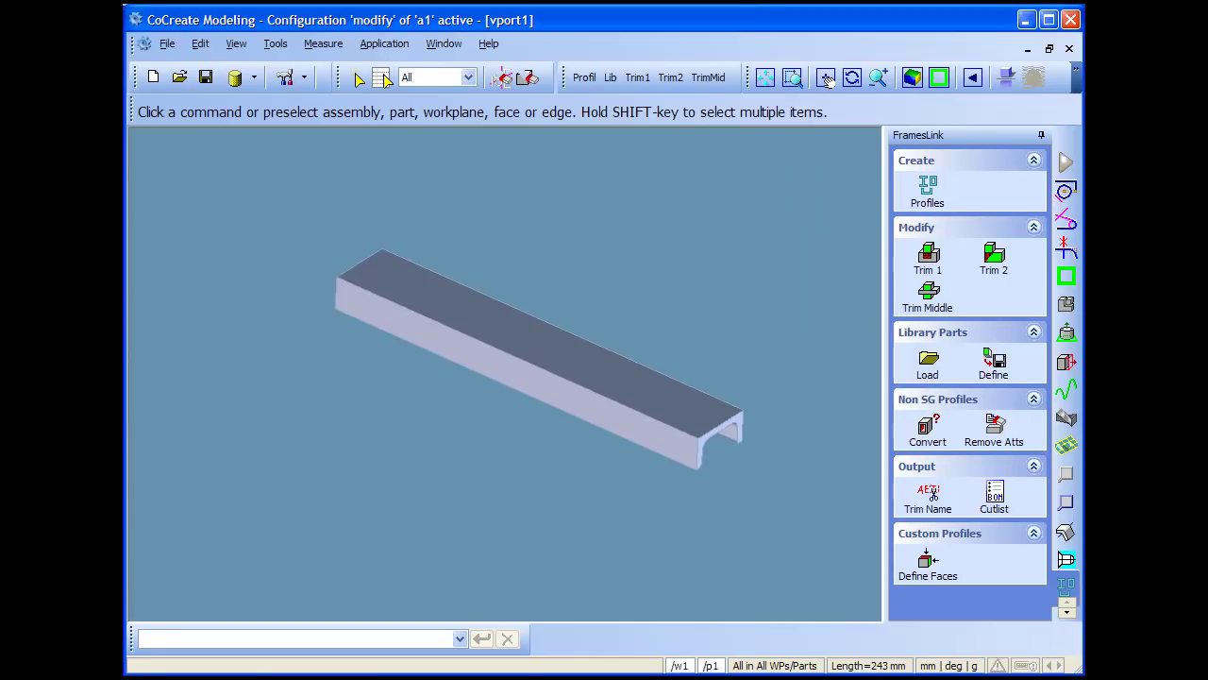
# Add the U50x25 library feature fix_holes_20mm from the U-Profiles group to both ends of the channel profile.
pyautogui.click(947, 368)
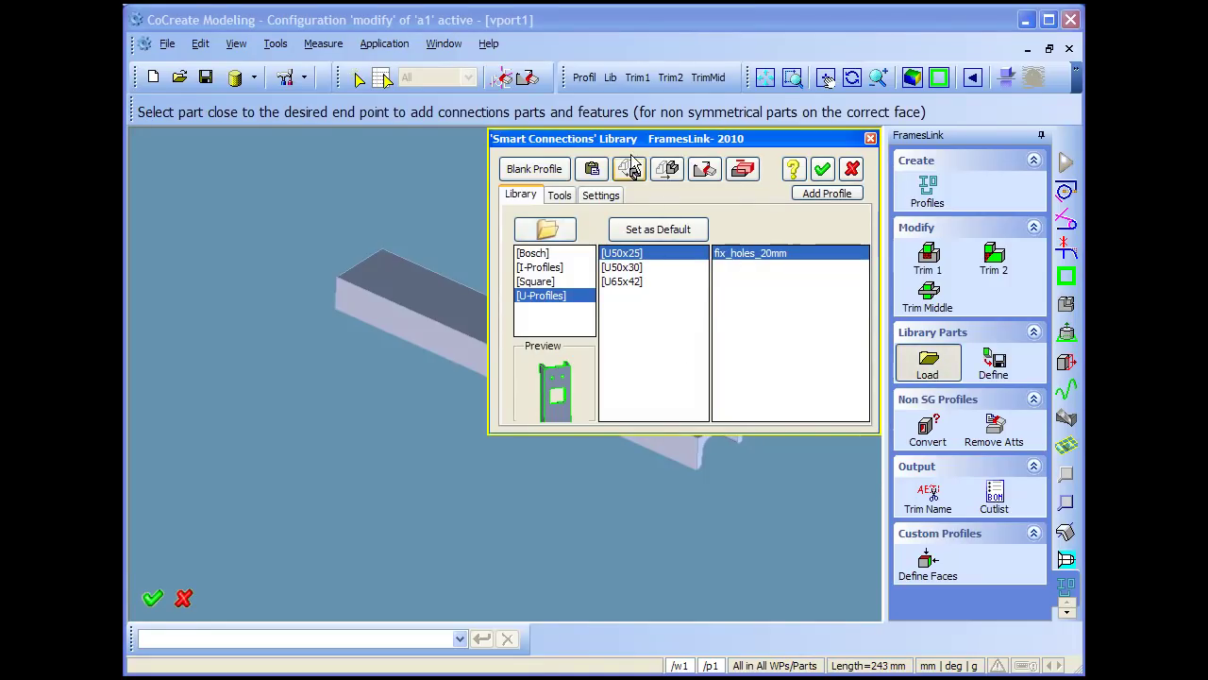
pyautogui.moveTo(623, 137); pyautogui.dragTo(878, 369)
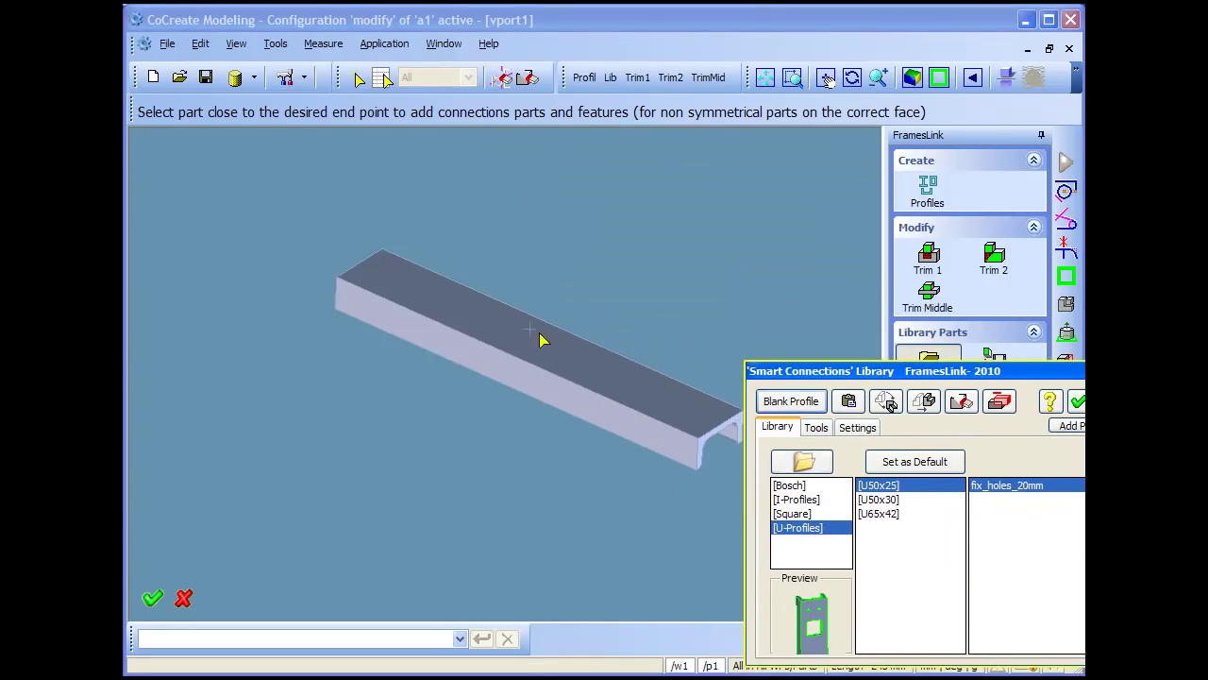
pyautogui.click(417, 302)
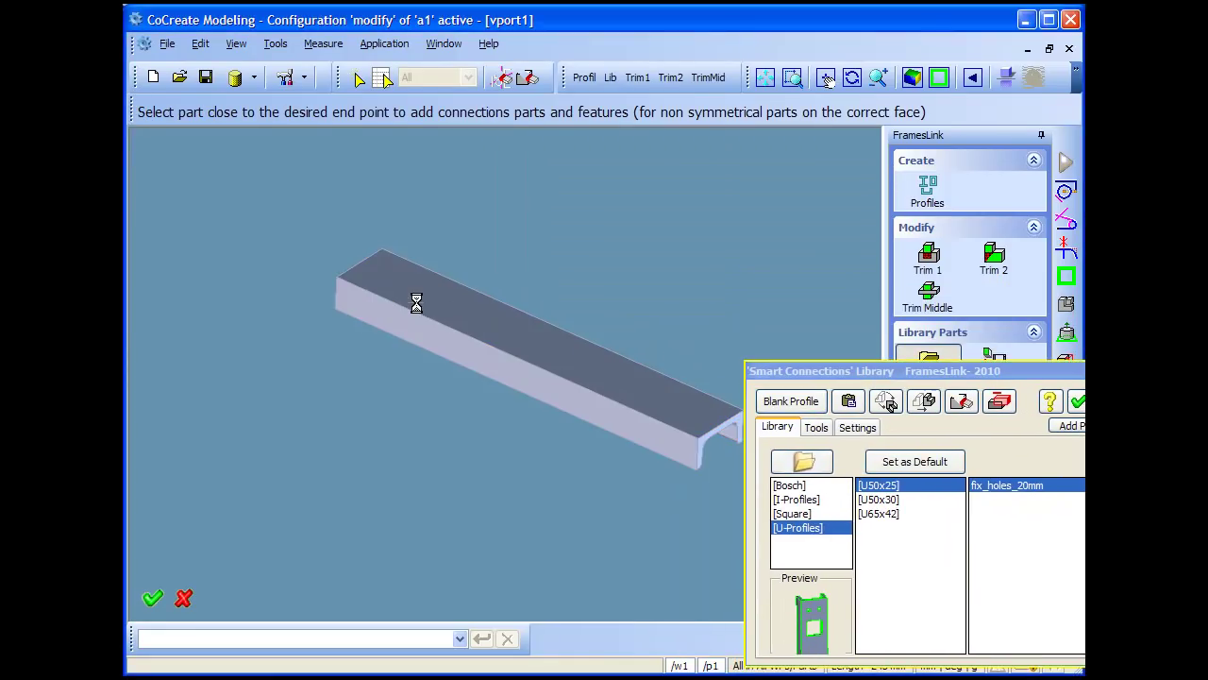
pyautogui.click(674, 421)
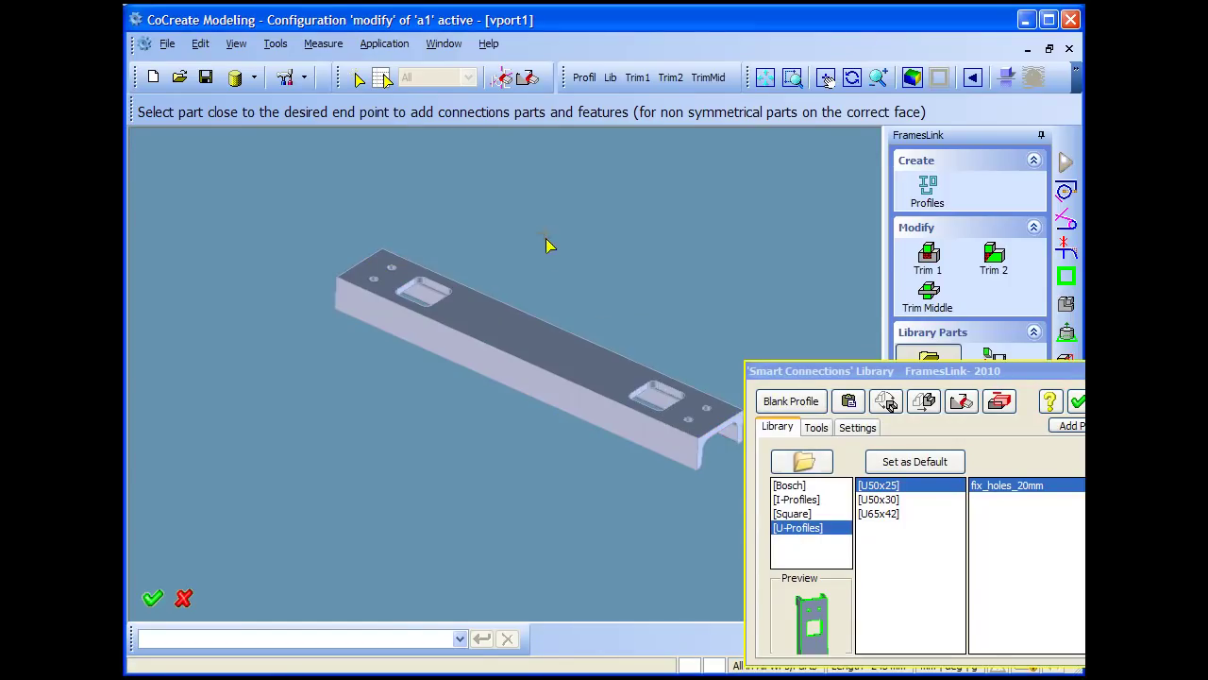
pyautogui.scroll(3, 515, 391)
pyautogui.moveTo(515, 387)
pyautogui.mouseDown(button='middle')
pyautogui.moveTo(514, 443)
pyautogui.moveTo(514, 414)
pyautogui.moveTo(548, 368)
pyautogui.mouseUp(button='middle')
pyautogui.scroll(-3, 551, 373)
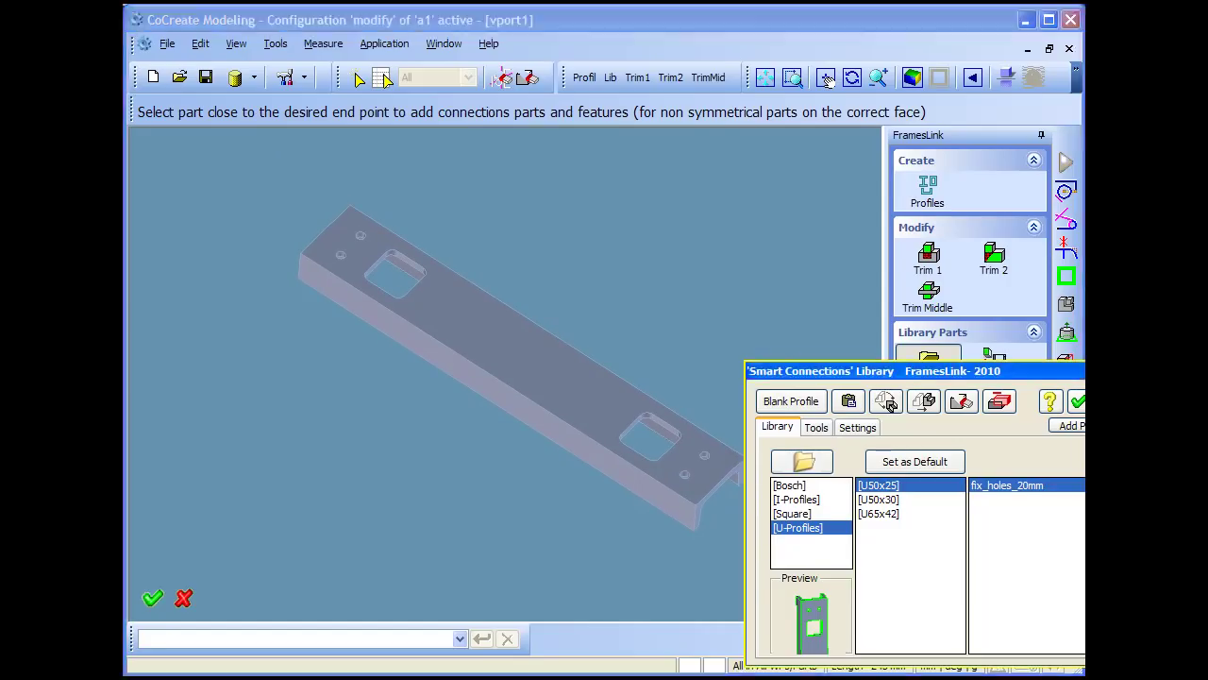
pyautogui.click(1076, 401)
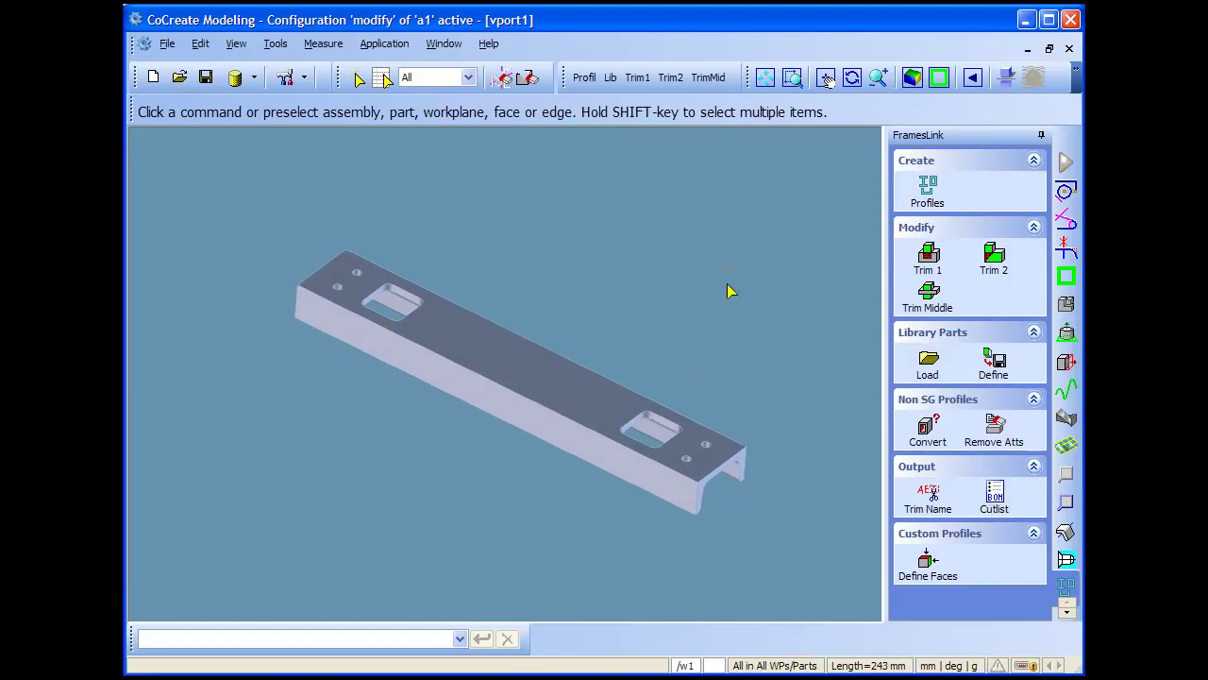
# Delete the channel profile with the hole patterns at both ends.
pyautogui.click(528, 81)
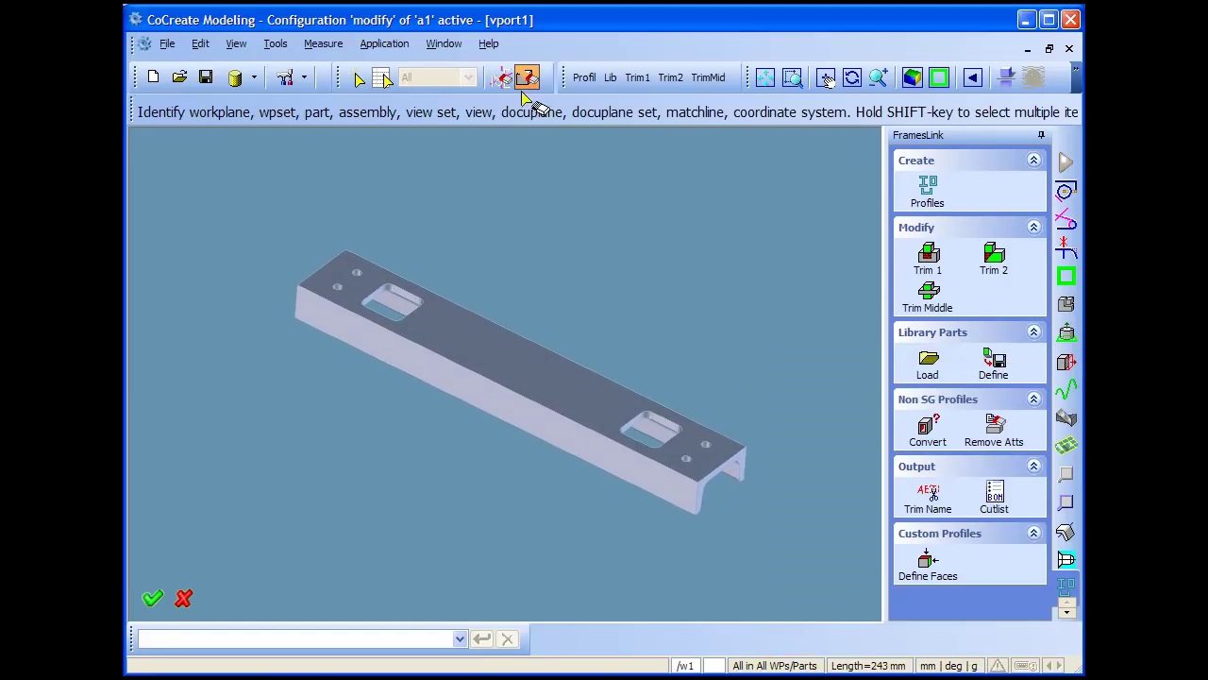
pyautogui.click(534, 349)
pyautogui.middleClick(542, 314)
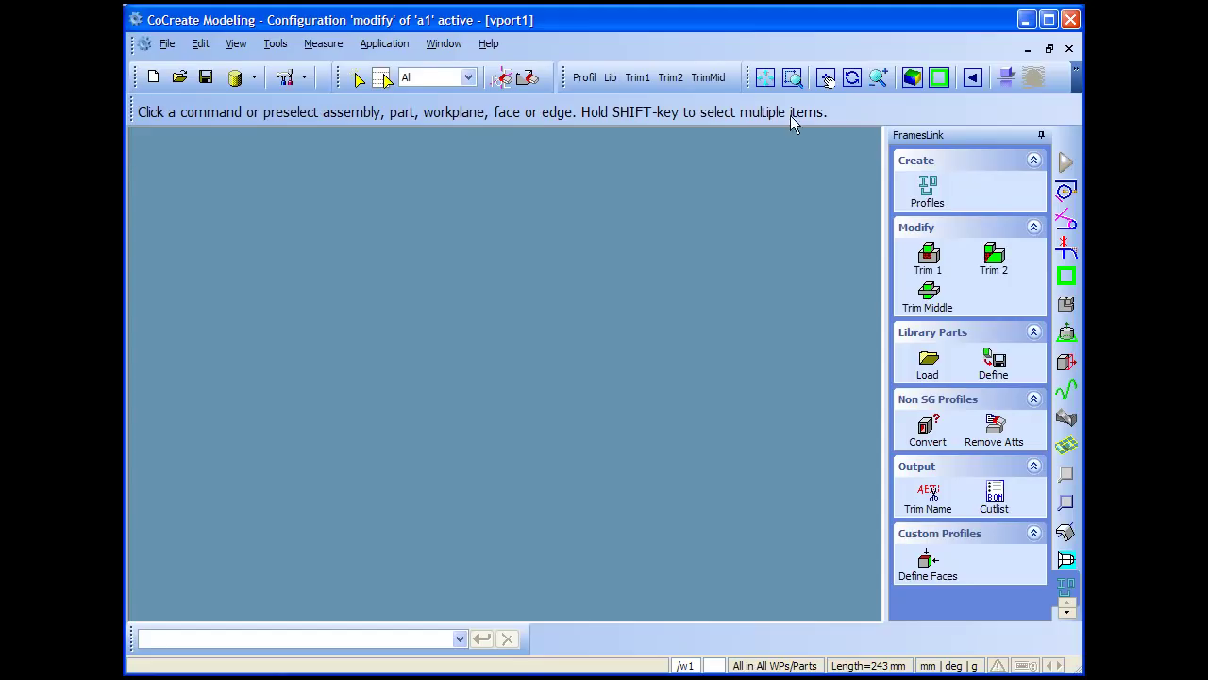
pyautogui.click(764, 78)
pyautogui.moveTo(619, 361); pyautogui.dragTo(685, 462, button='middle')
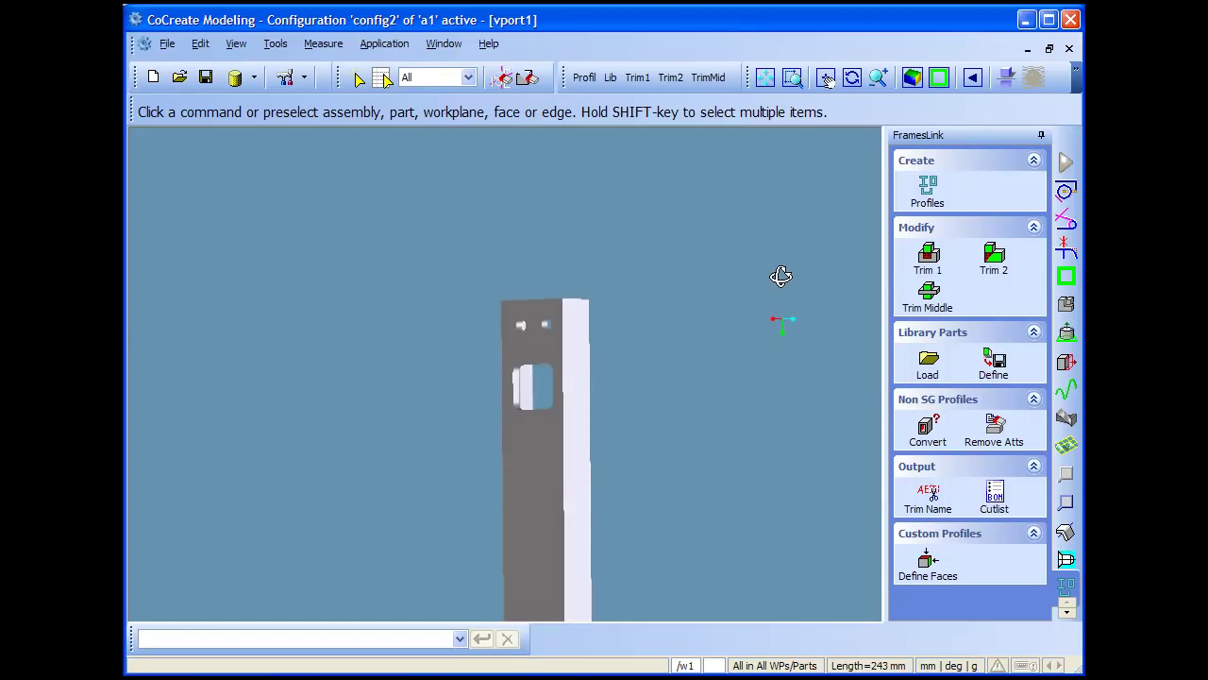
pyautogui.moveTo(780, 310); pyautogui.dragTo(780, 321, button='middle')
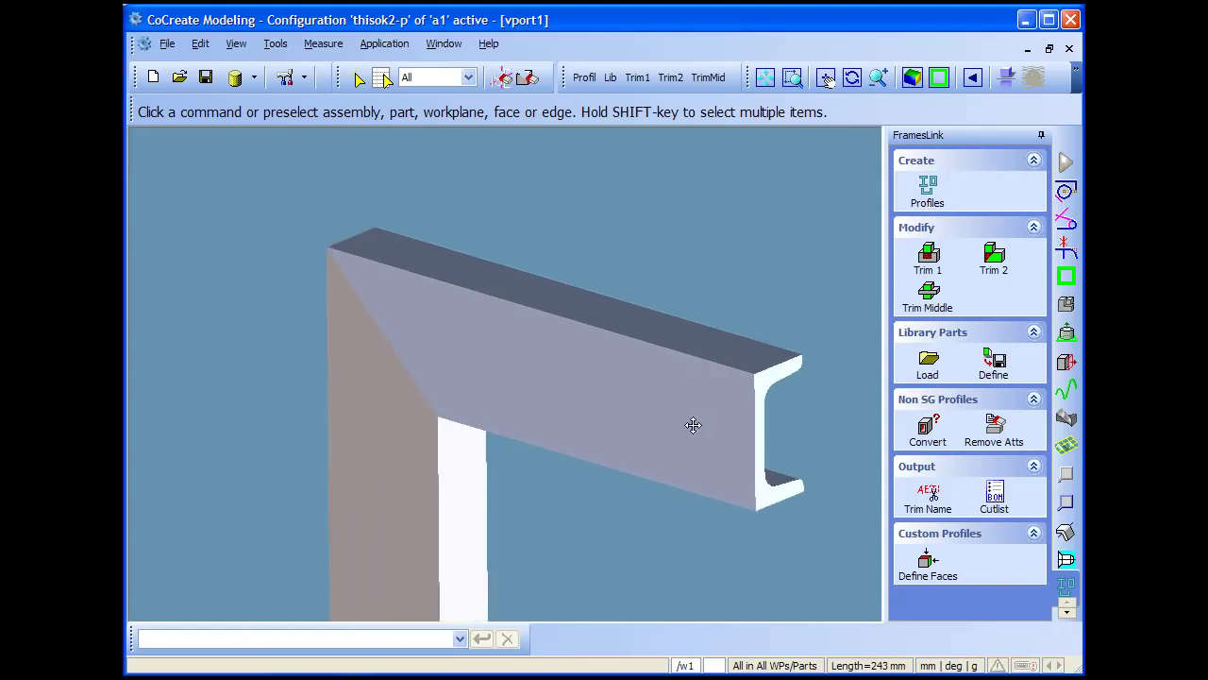
pyautogui.moveTo(693, 425); pyautogui.dragTo(672, 416, button='middle')
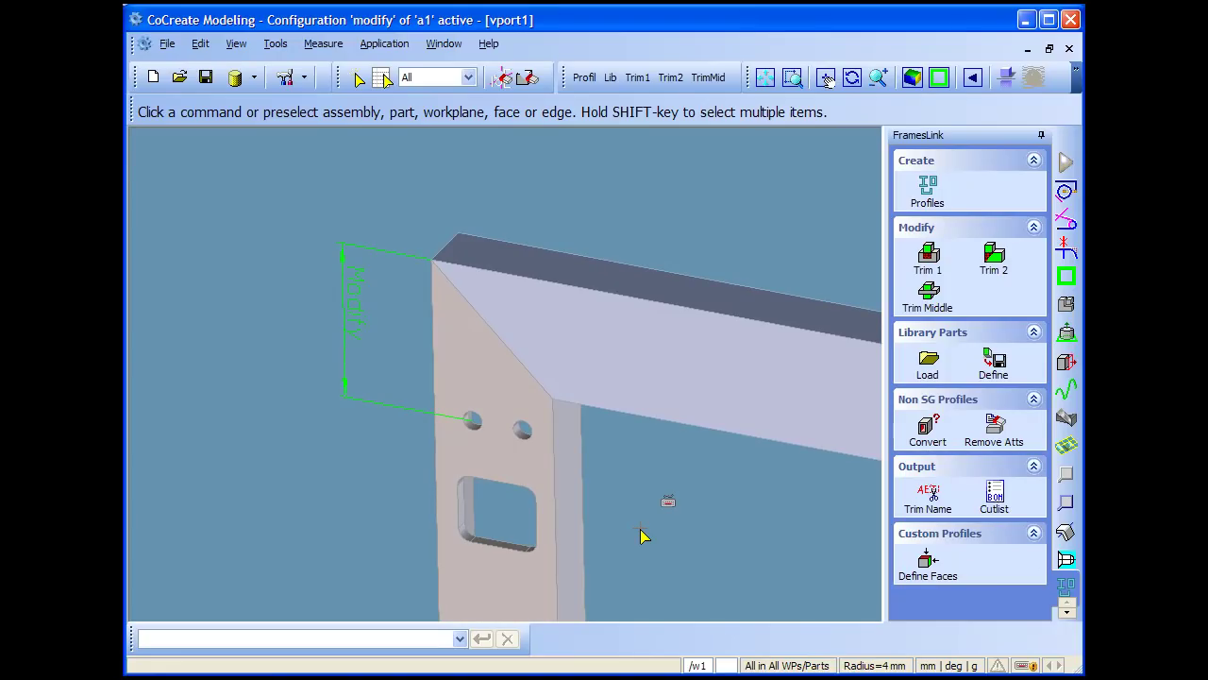
# Delete all remaining objects, including the mitred frame and its dimension.
pyautogui.click(527, 78)
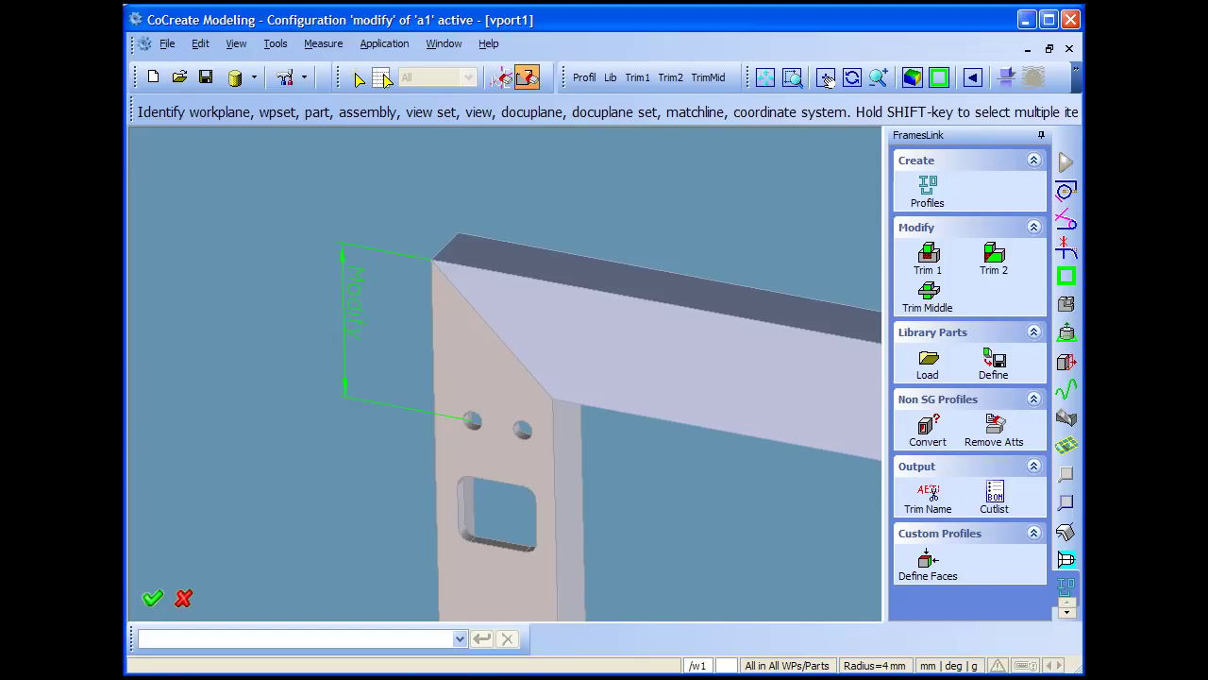
pyautogui.hotkey('ctrl', 'a')
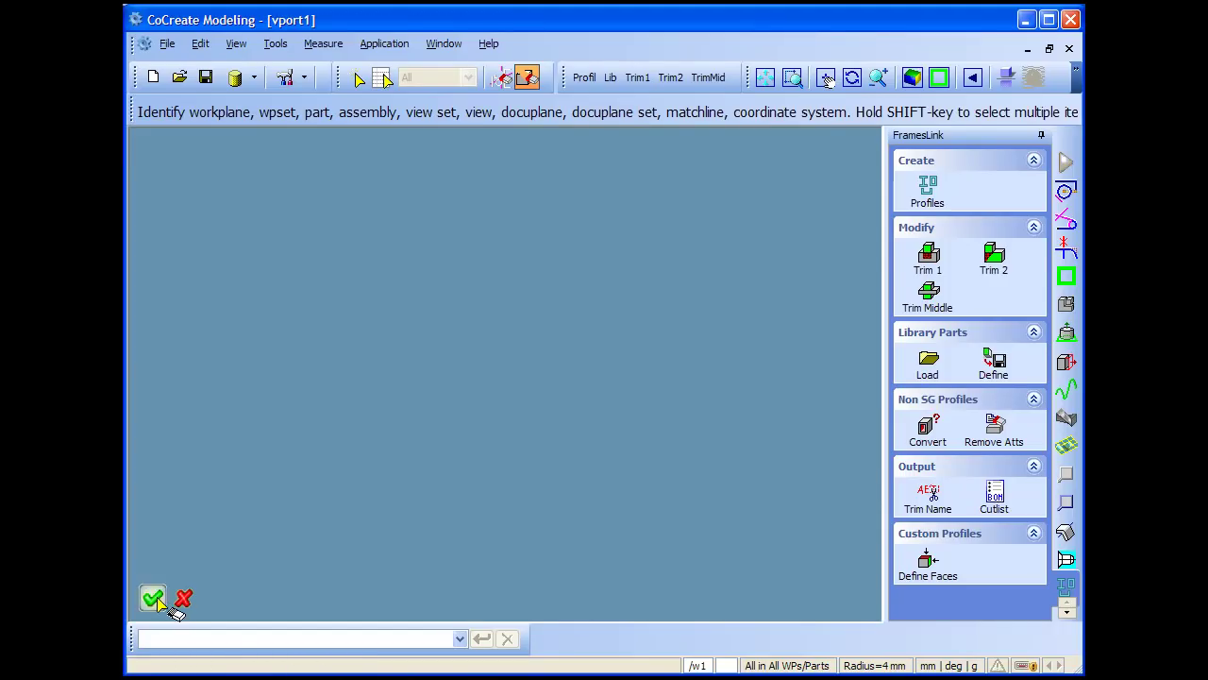
pyautogui.click(153, 598)
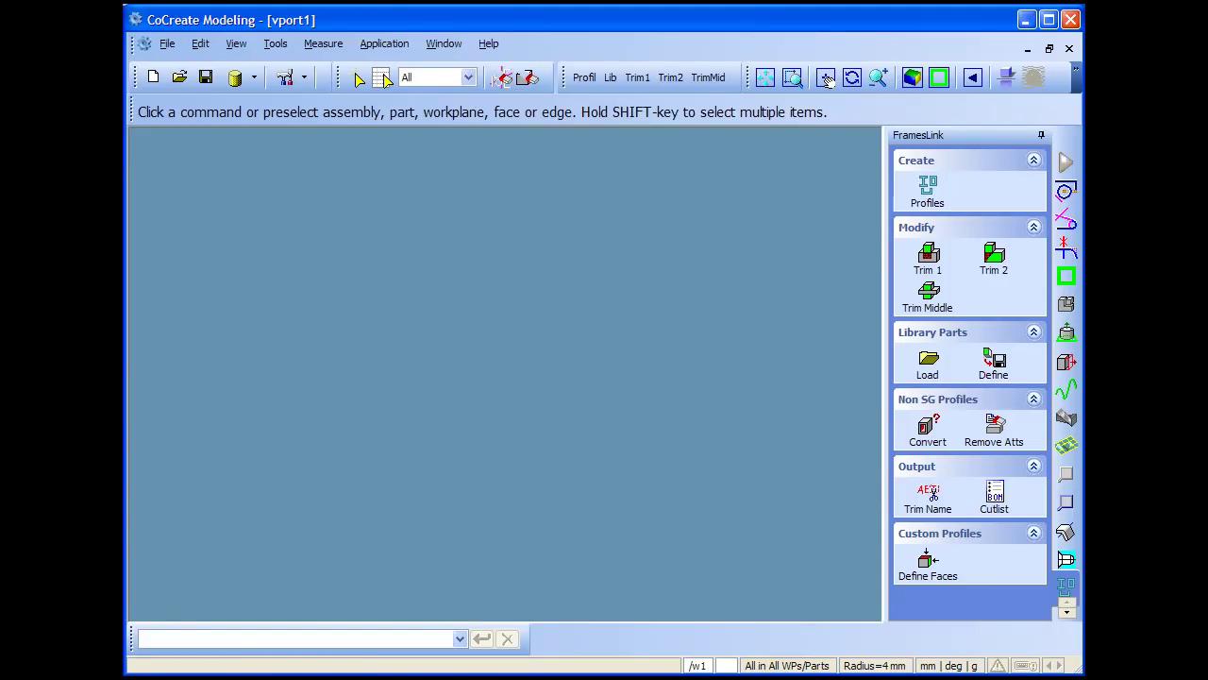
# Start a new FramesLink profile as a DIN 1026 steel bar with symbol U 50 x 25.
pyautogui.click(765, 77)
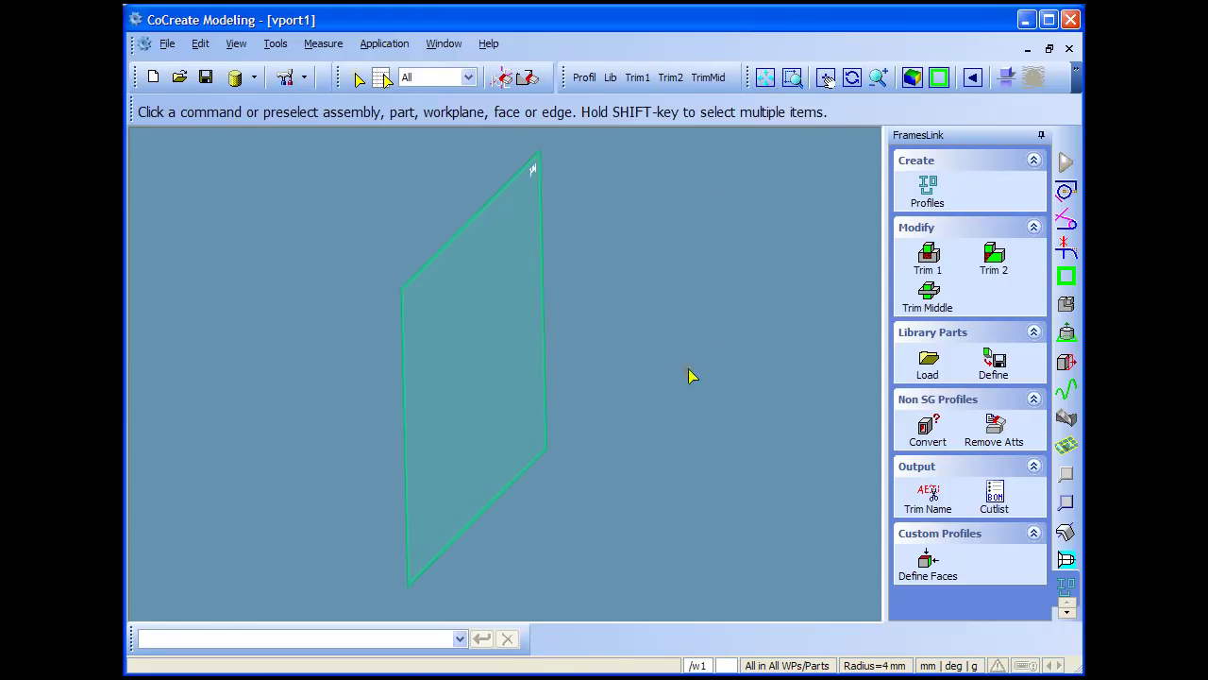
pyautogui.moveTo(674, 388); pyautogui.dragTo(552, 333, button='middle')
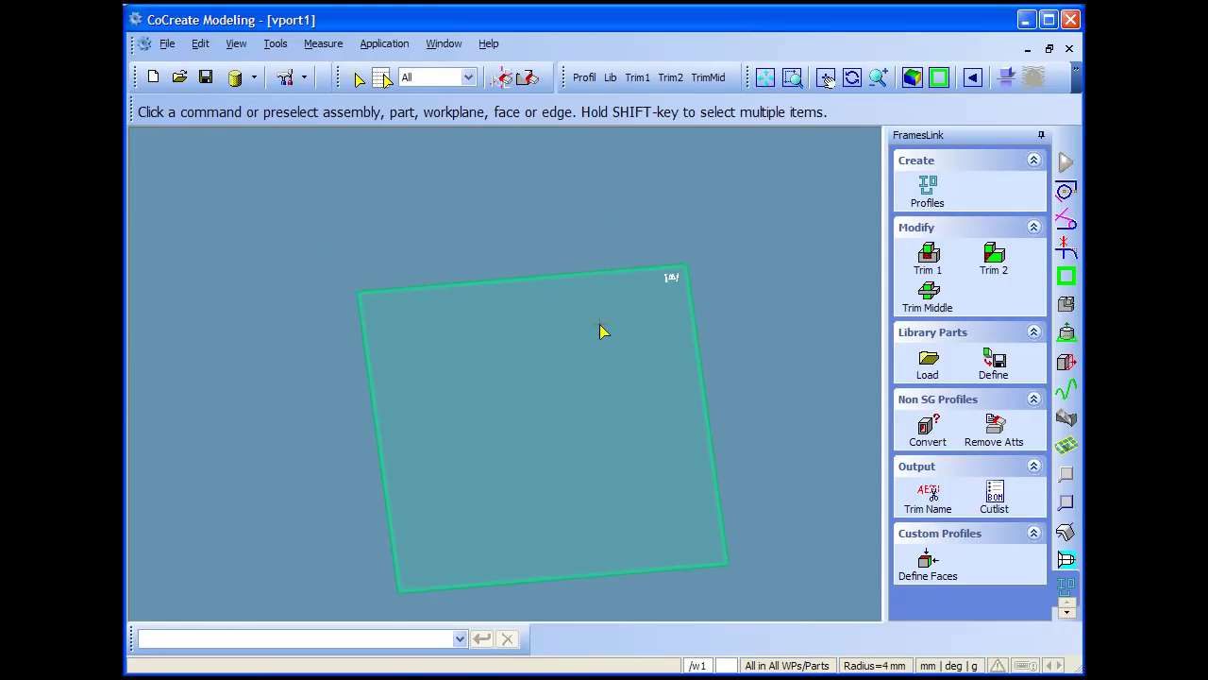
pyautogui.click(583, 76)
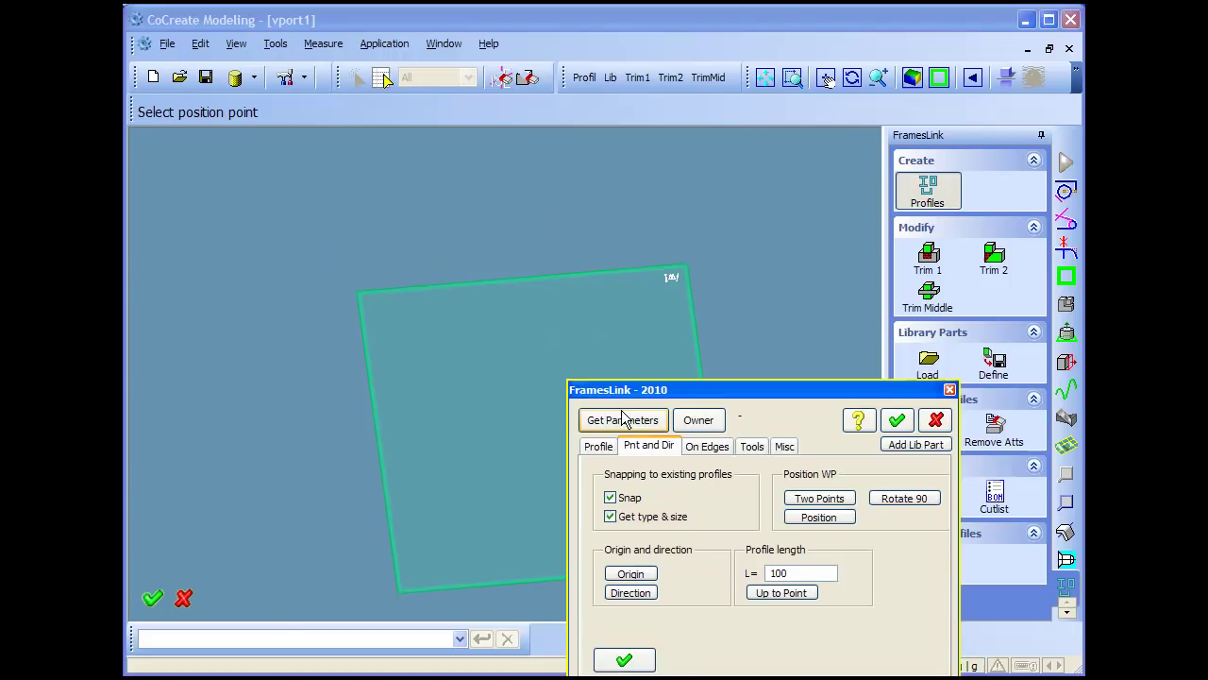
pyautogui.moveTo(623, 389); pyautogui.dragTo(691, 237)
pyautogui.click(665, 294)
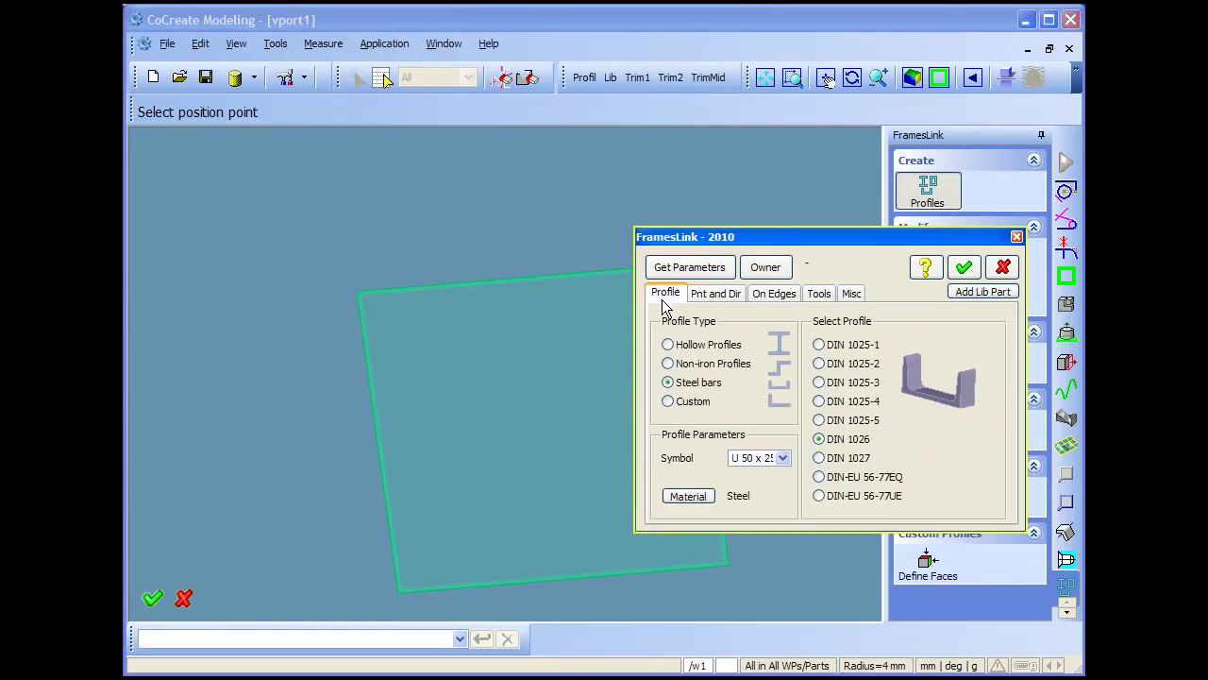
pyautogui.click(783, 458)
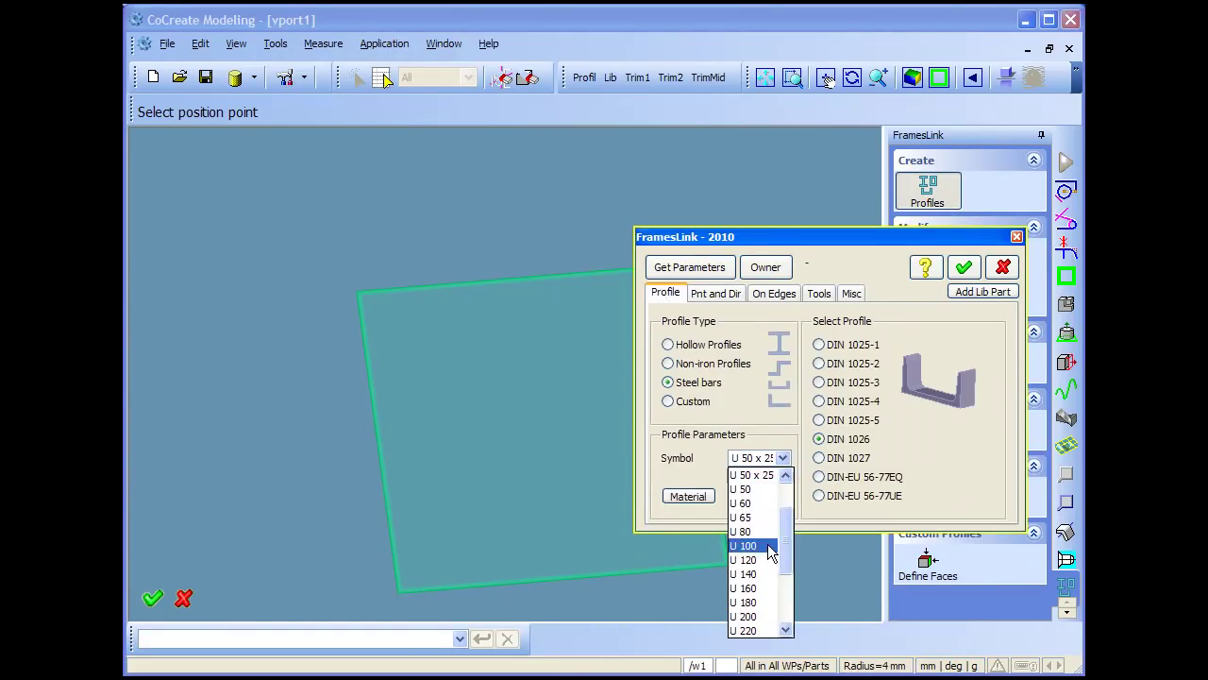
pyautogui.click(770, 477)
# Place two parallel U 50 x 25 profiles, each 209 mm long, side by side on the workplane.
pyautogui.click(722, 295)
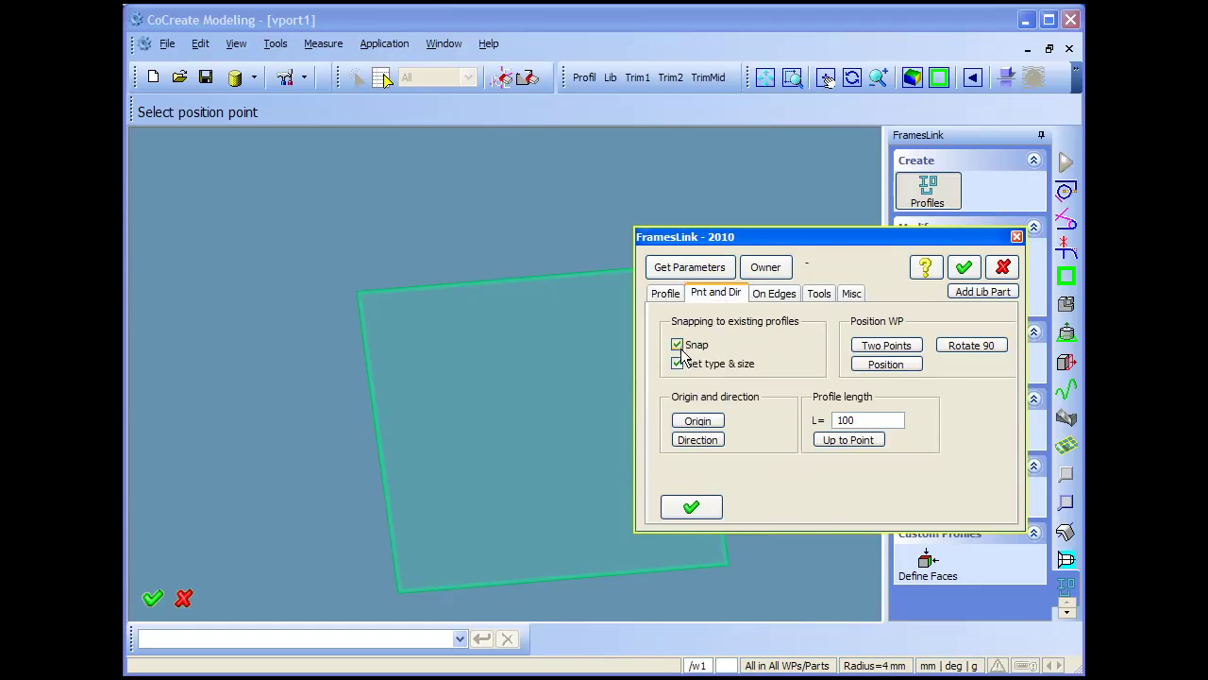
pyautogui.click(694, 421)
pyautogui.click(420, 475)
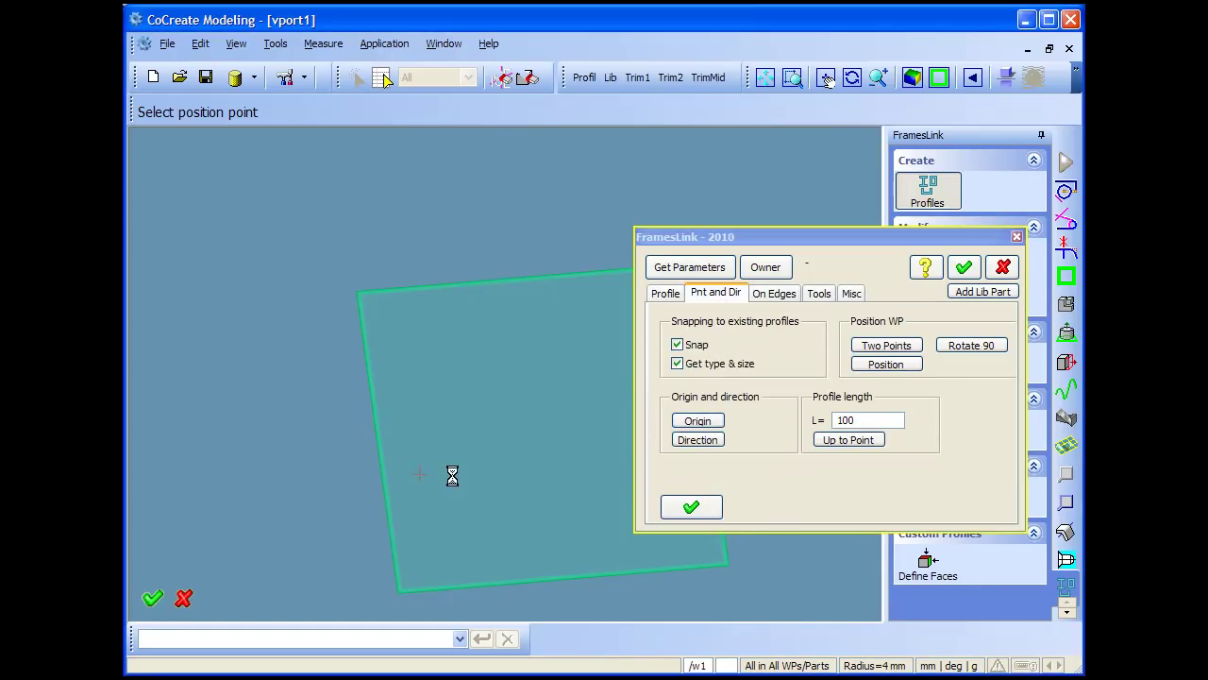
pyautogui.moveTo(371, 469); pyautogui.dragTo(407, 308)
pyautogui.click(691, 507)
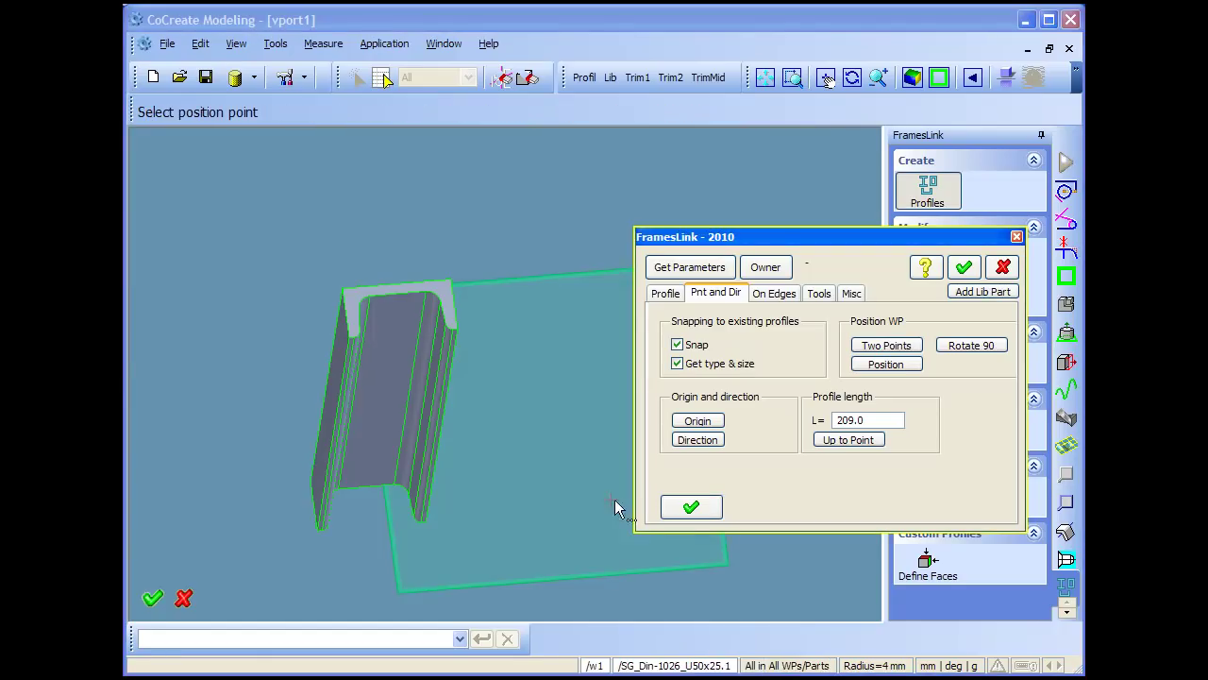
pyautogui.click(562, 495)
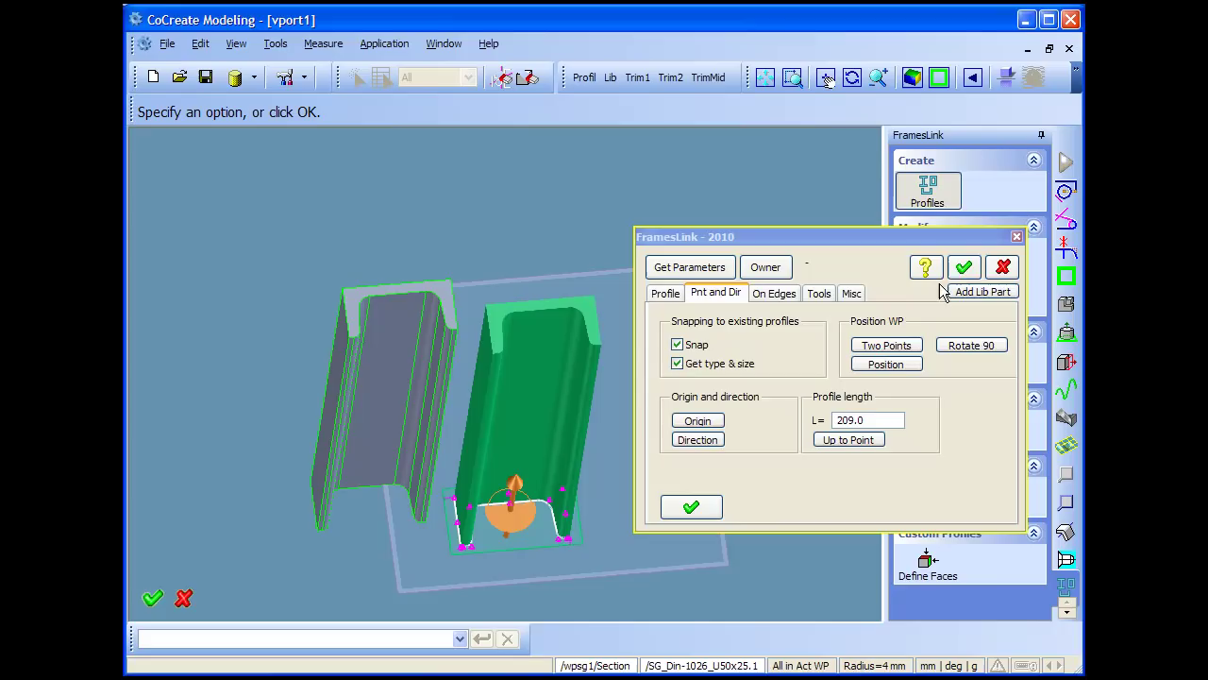
pyautogui.click(962, 268)
# Create a workplane with projected construction geometry on the outer web face of the left profile.
pyautogui.moveTo(553, 397); pyautogui.dragTo(636, 437, button='middle')
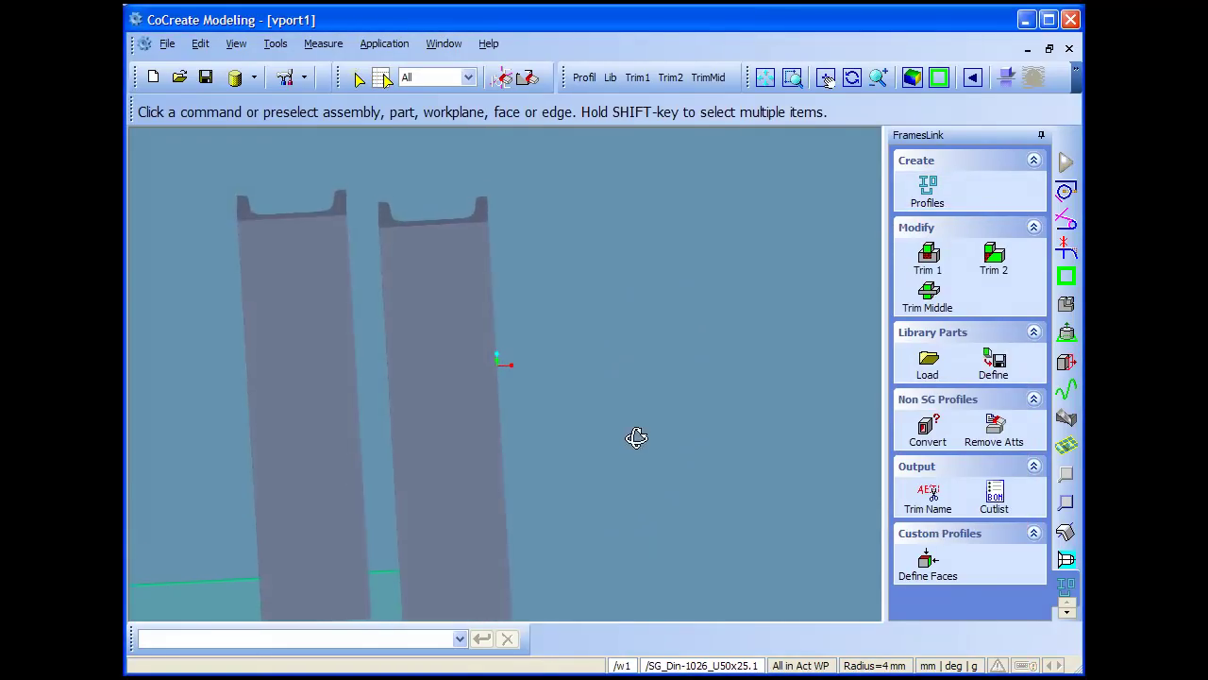
pyautogui.moveTo(428, 421); pyautogui.dragTo(803, 415, button='middle')
pyautogui.click(1064, 276)
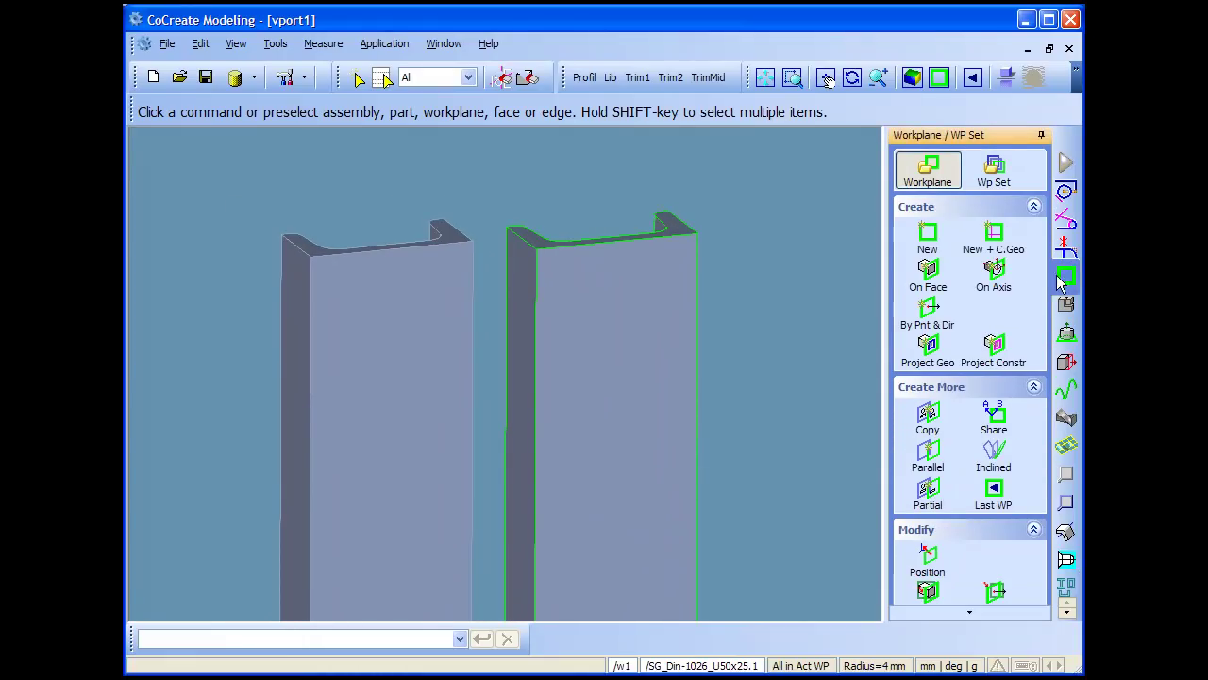
pyautogui.click(993, 350)
pyautogui.click(367, 346)
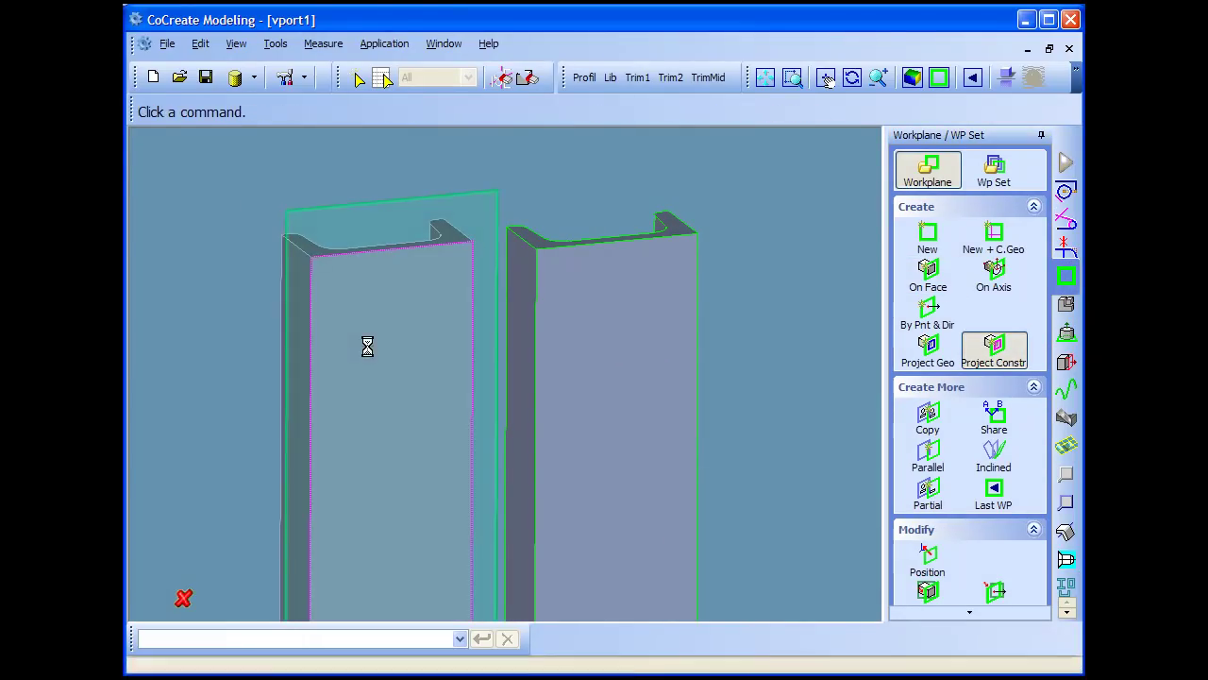
# Construct a vertical bisector on the web face and two successive, equally spaced parallels below its upper edge.
pyautogui.click(1065, 190)
pyautogui.click(928, 398)
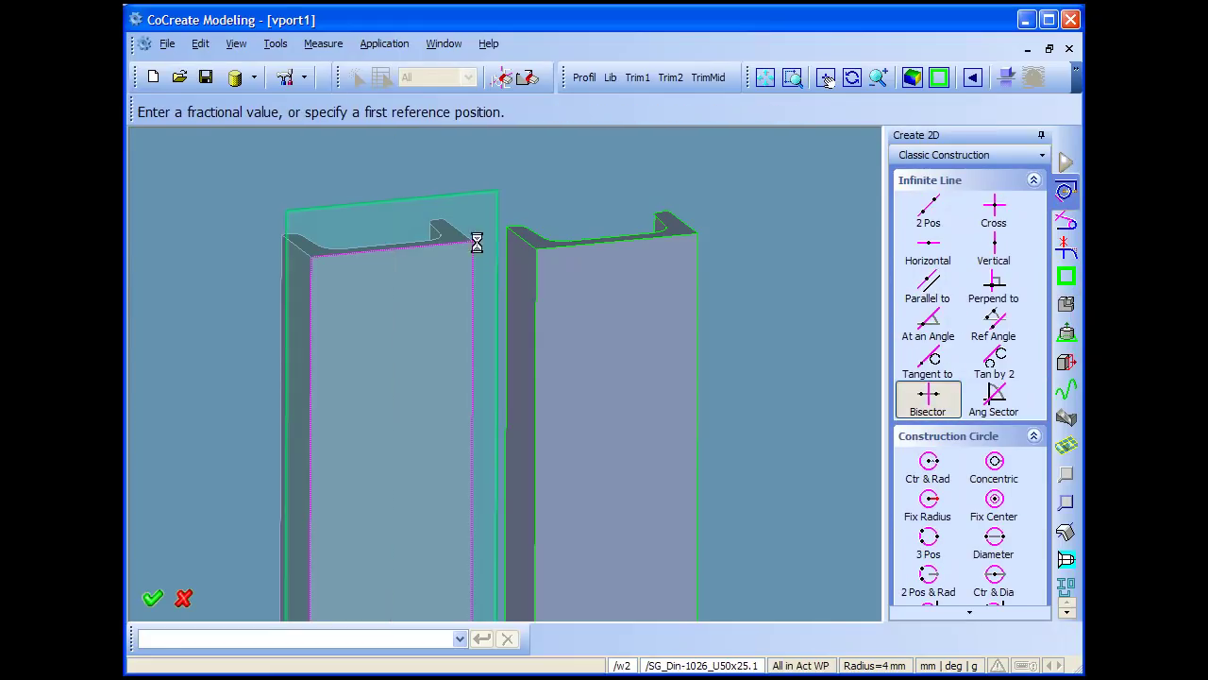
pyautogui.click(955, 287)
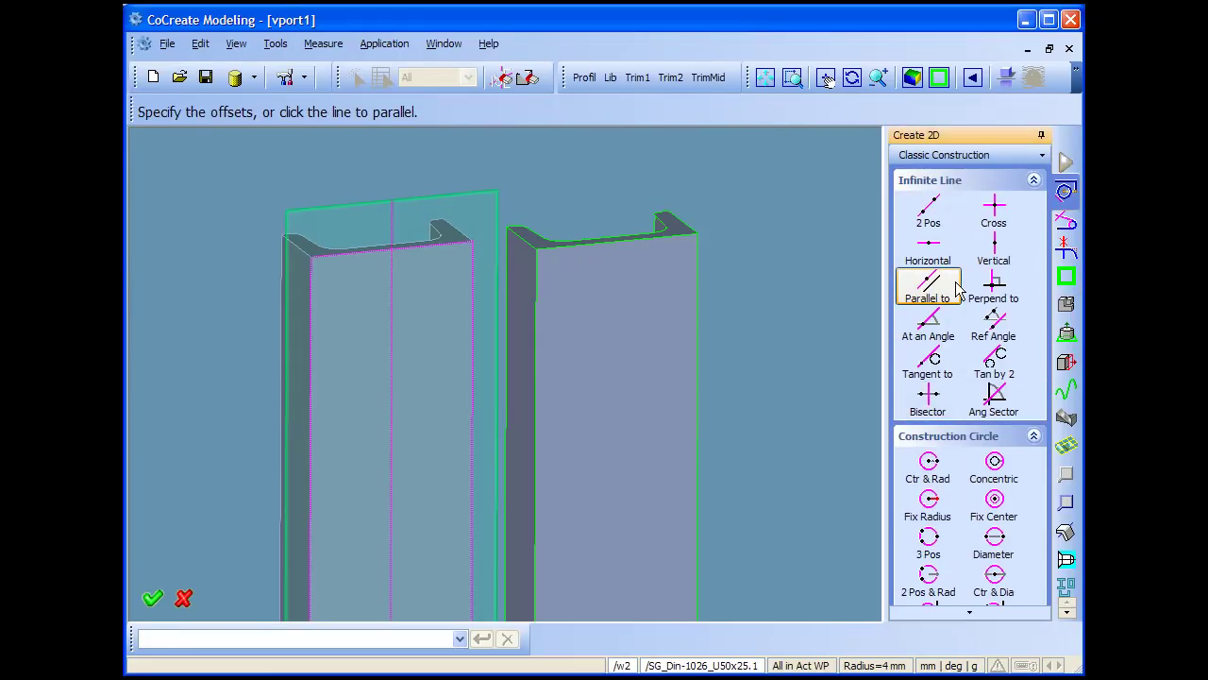
pyautogui.write('40')
pyautogui.press('Return')
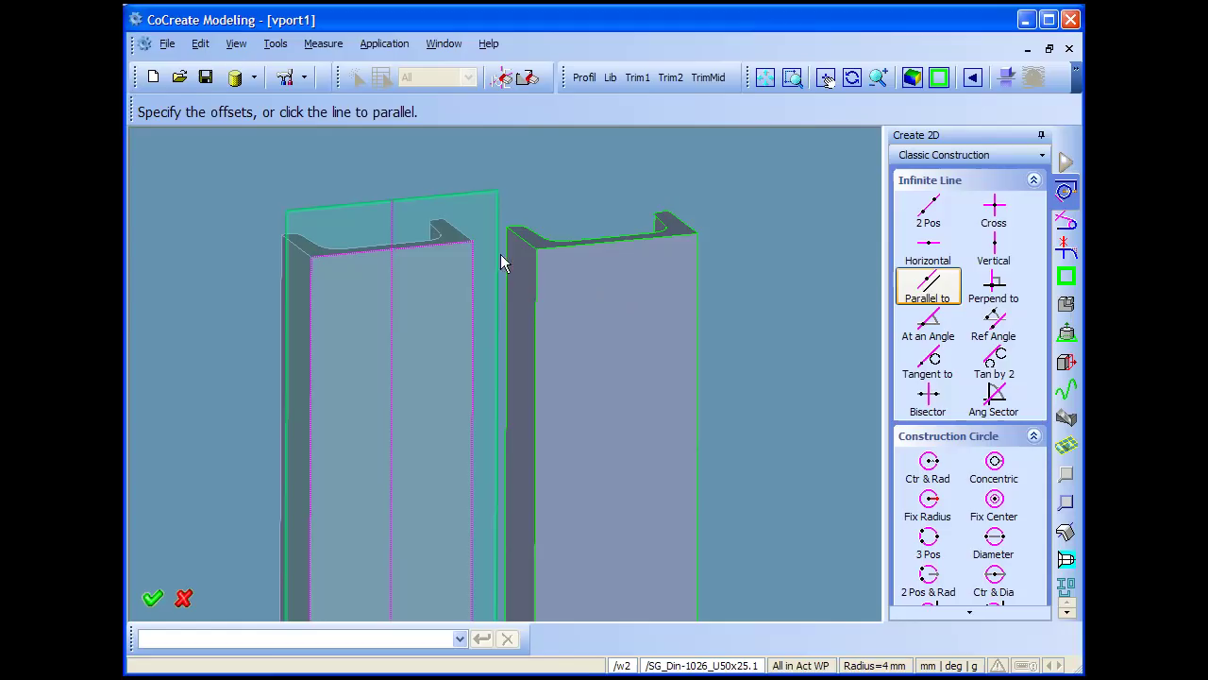
pyautogui.click(436, 253)
pyautogui.click(437, 287)
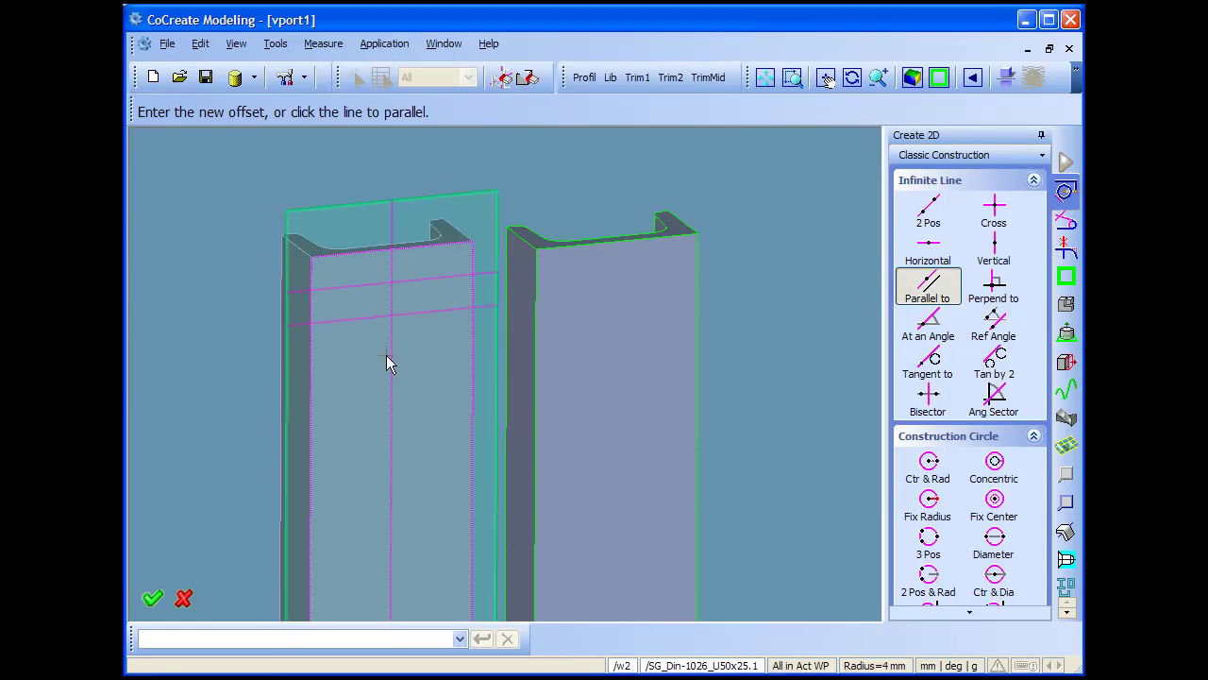
# Add one vertical construction line on each side of the bisector, using the same parallel offset.
pyautogui.click(424, 368)
pyautogui.click(393, 368)
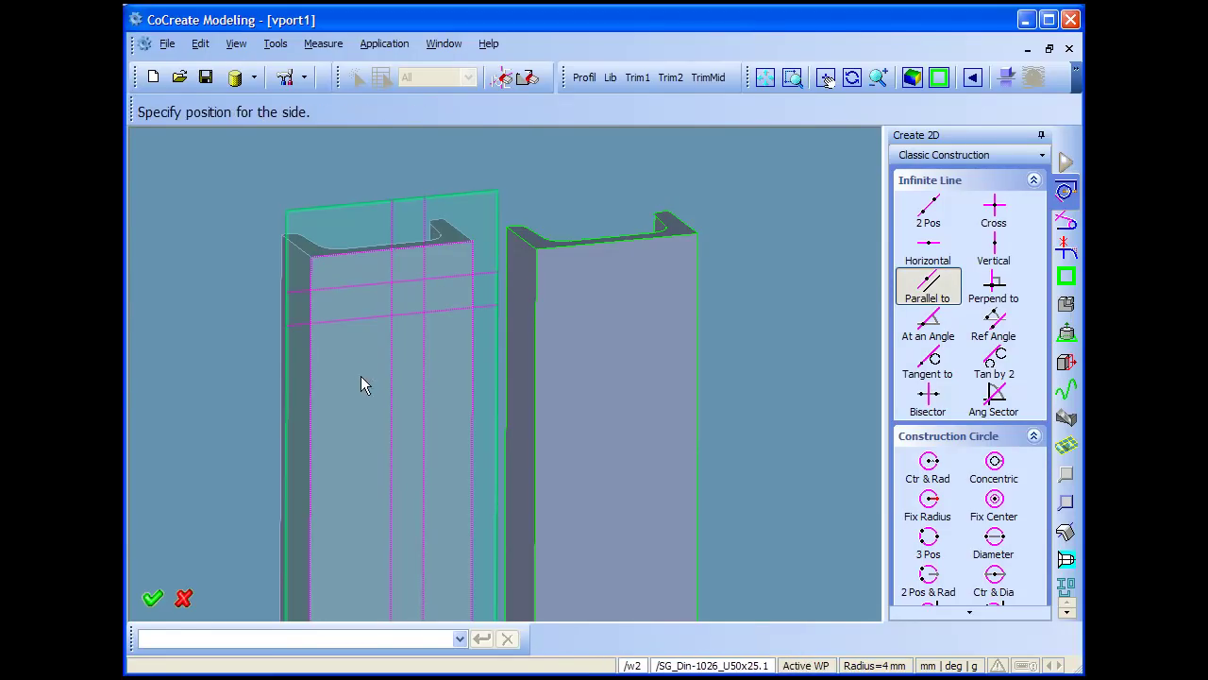
pyautogui.click(361, 378)
# Draw two equal circles where the outer vertical construction lines cross the lower horizontal one.
pyautogui.click(967, 157)
pyautogui.click(935, 174)
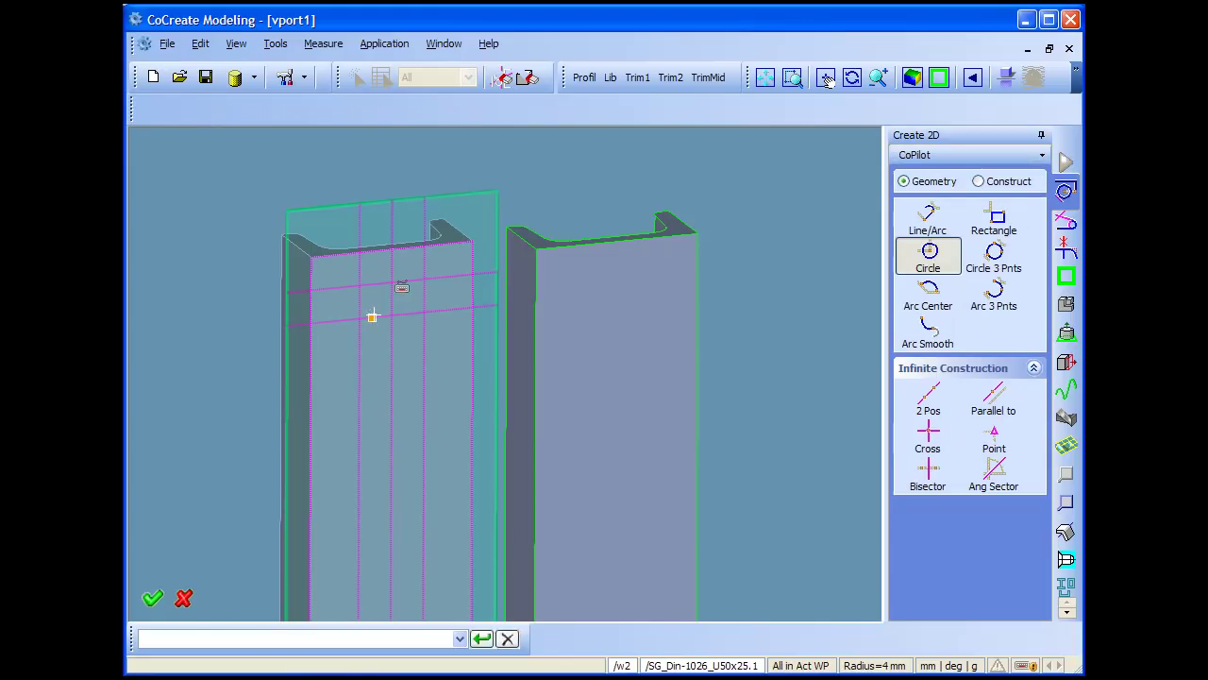
pyautogui.click(424, 311)
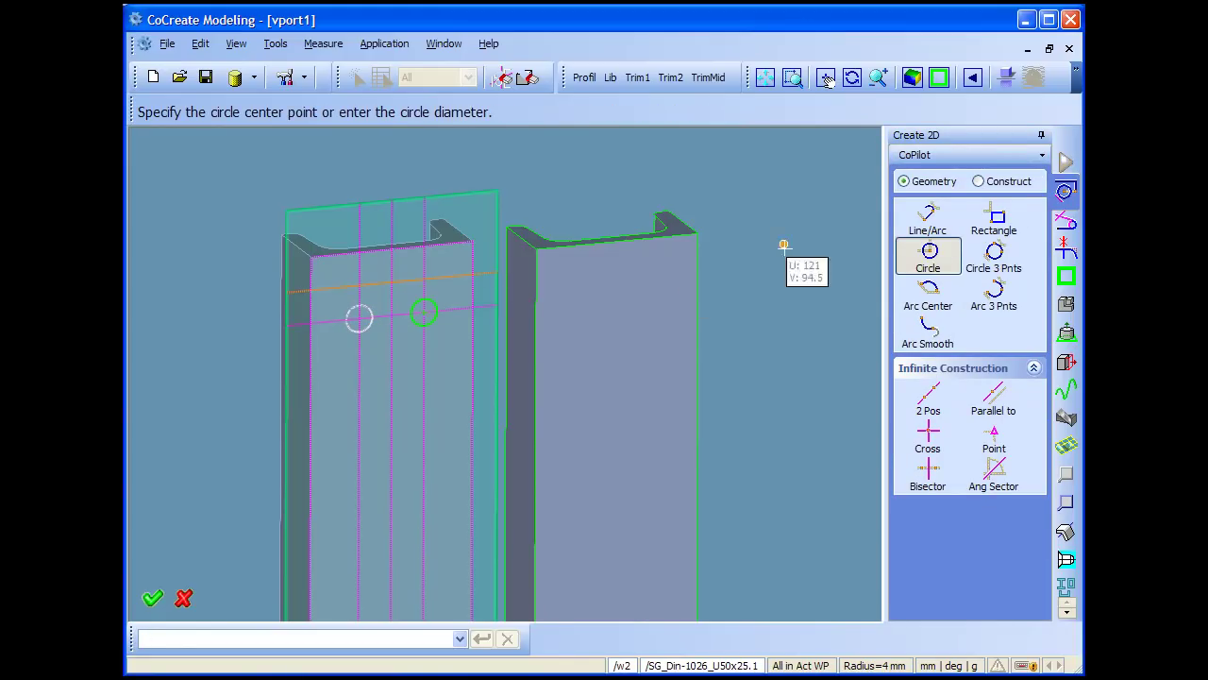
# Add two horizontal construction lines on the web below the circles as parallels to the existing ones.
pyautogui.click(982, 155)
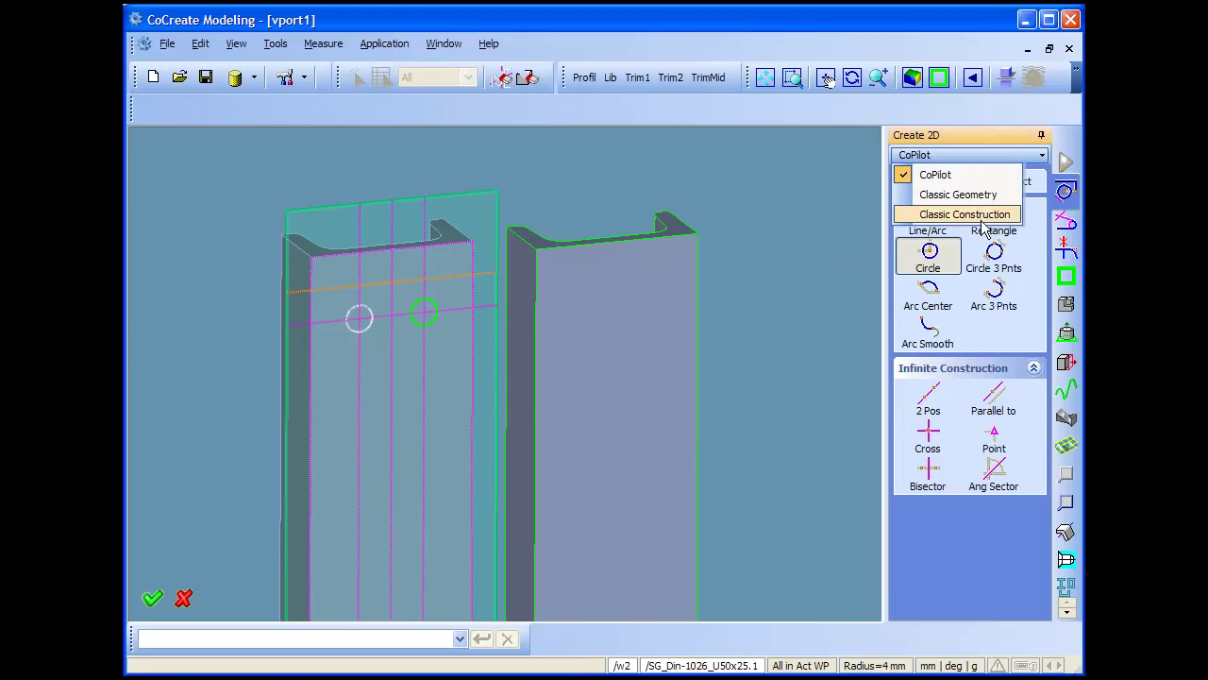
pyautogui.click(944, 213)
pyautogui.click(928, 283)
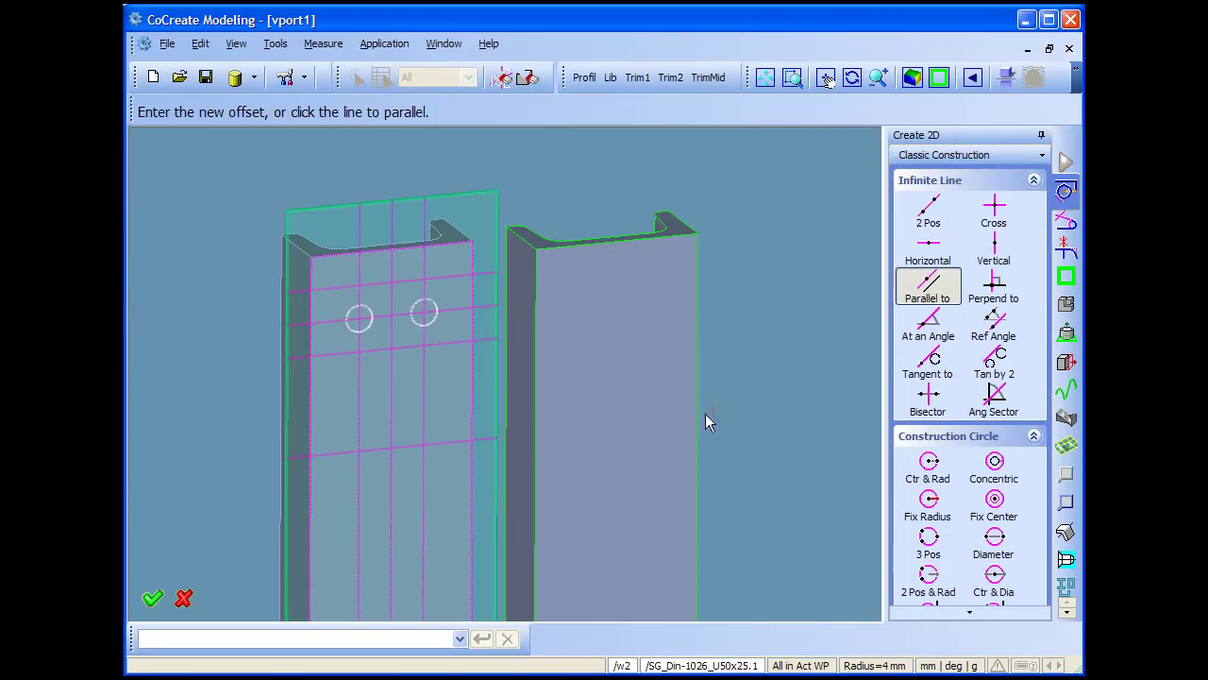
# Add vertical construction lines 15 mm to each side of the web's bisector.
pyautogui.write('15')
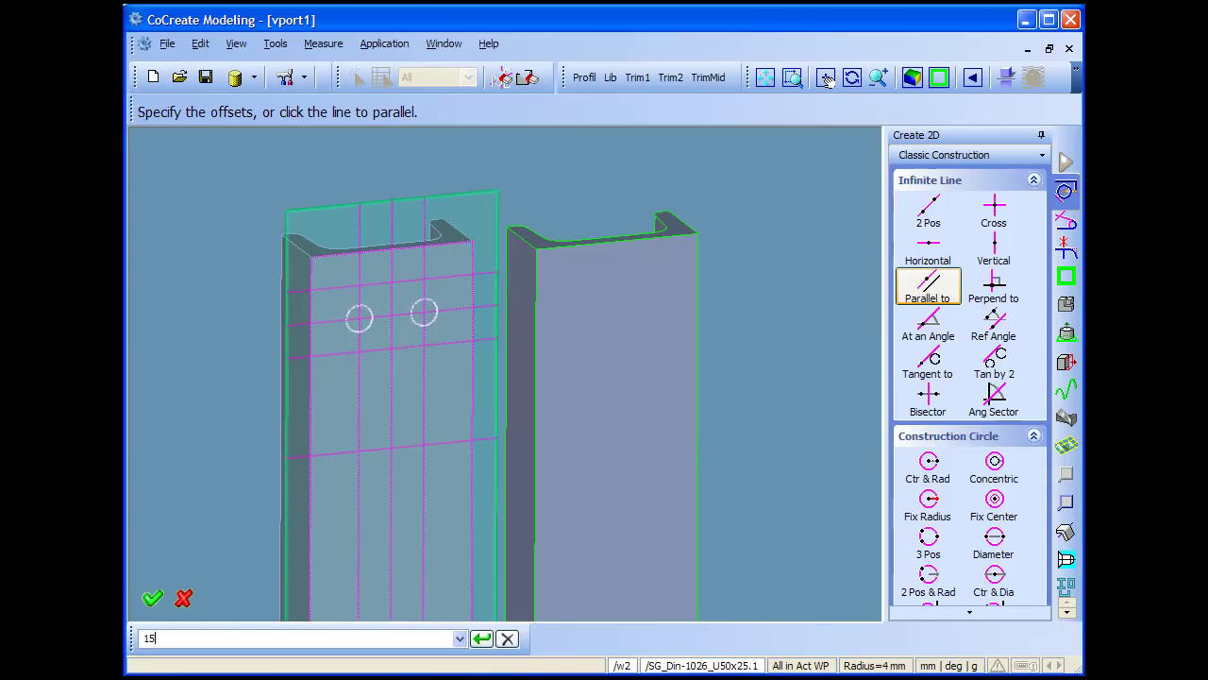
pyautogui.press('Return')
pyautogui.click(395, 407)
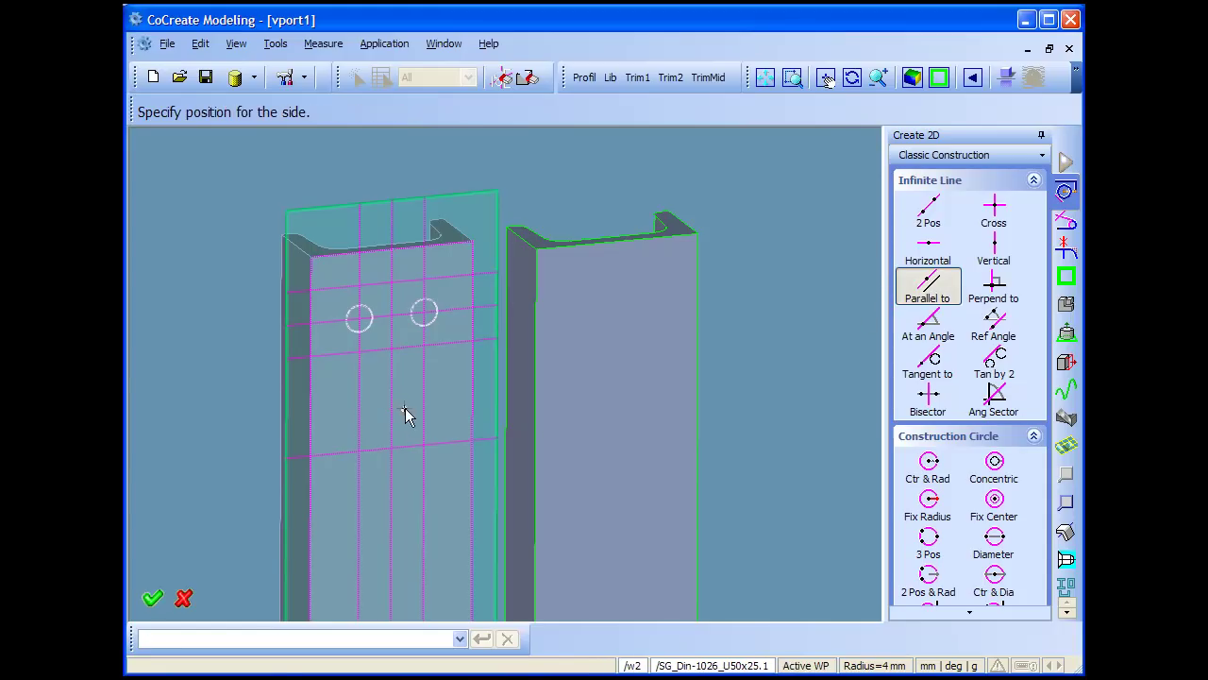
pyautogui.click(406, 409)
pyautogui.click(391, 411)
pyautogui.click(377, 421)
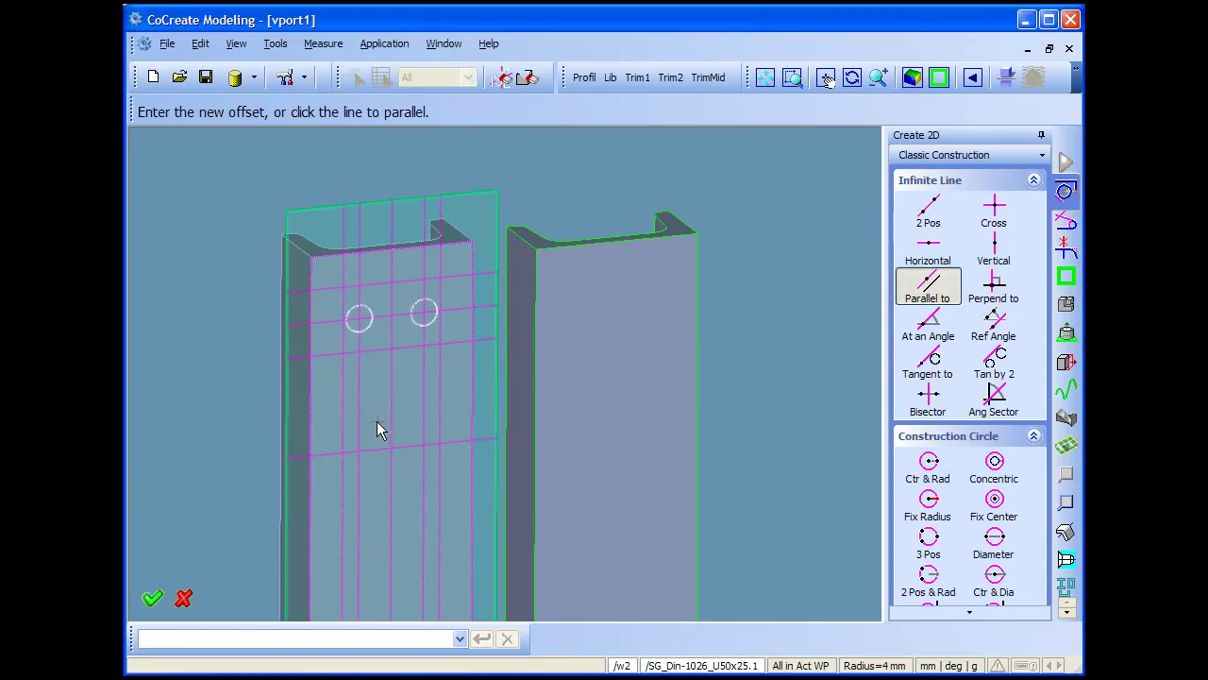
# Draw a rectangle below the circles between the outermost vertical and two lowest horizontal construction lines.
pyautogui.click(981, 155)
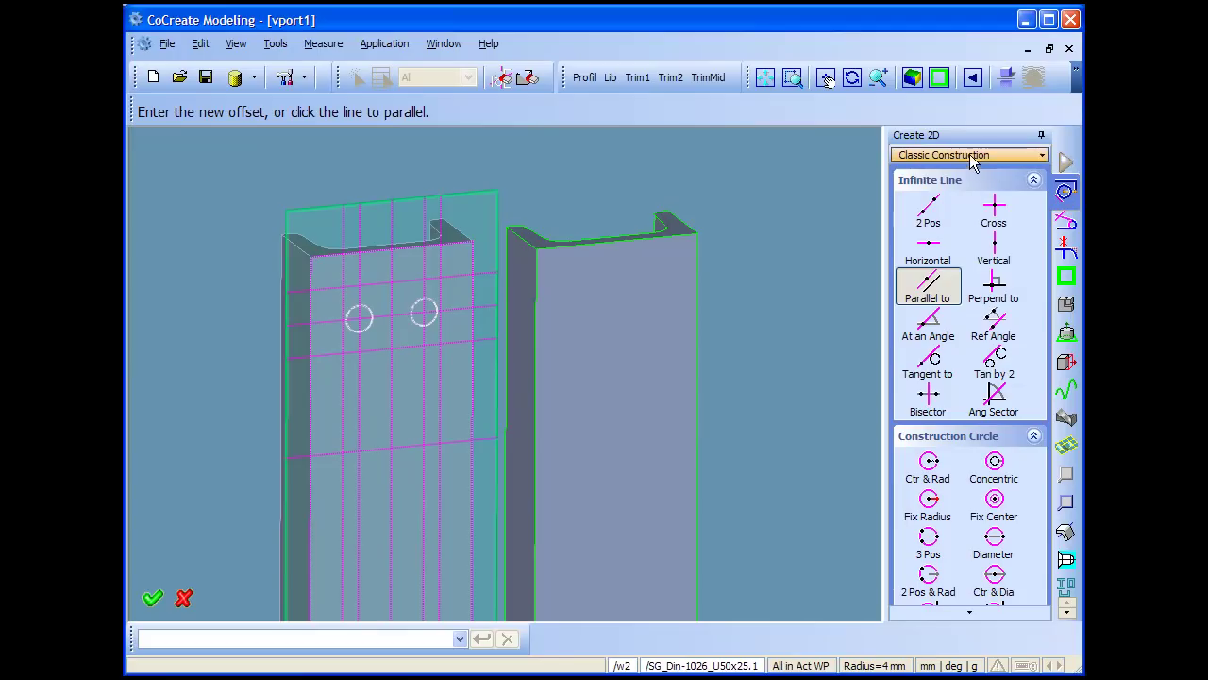
pyautogui.click(957, 175)
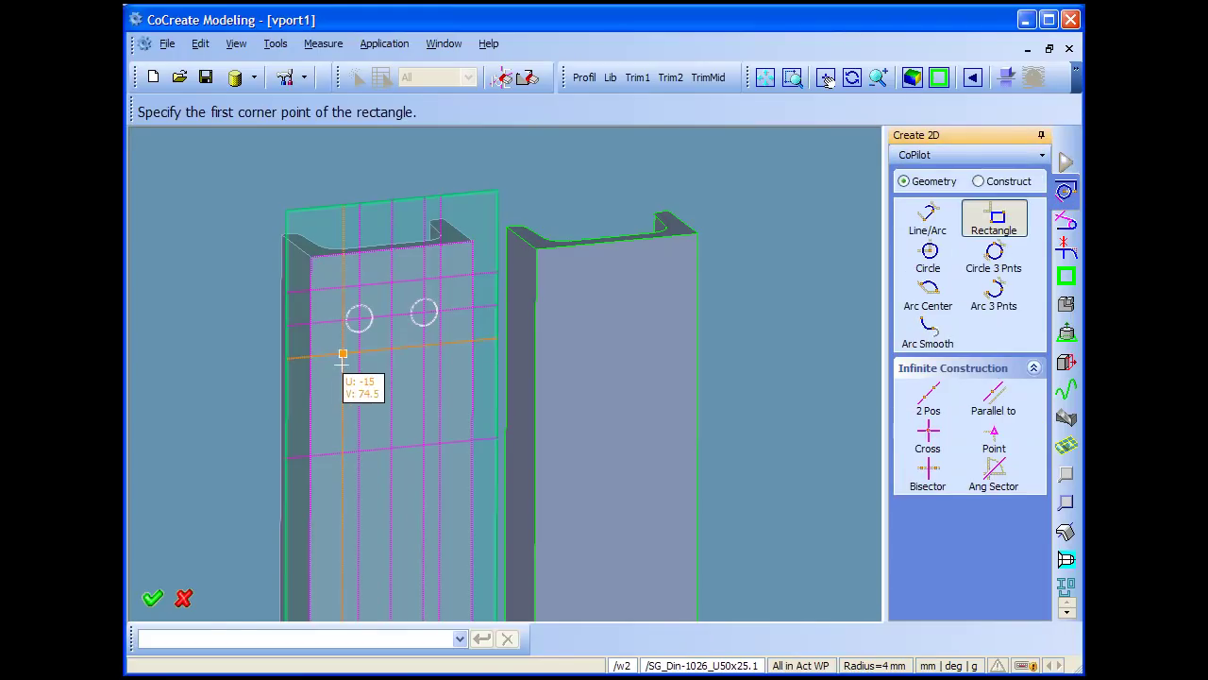
pyautogui.click(343, 353)
pyautogui.click(440, 443)
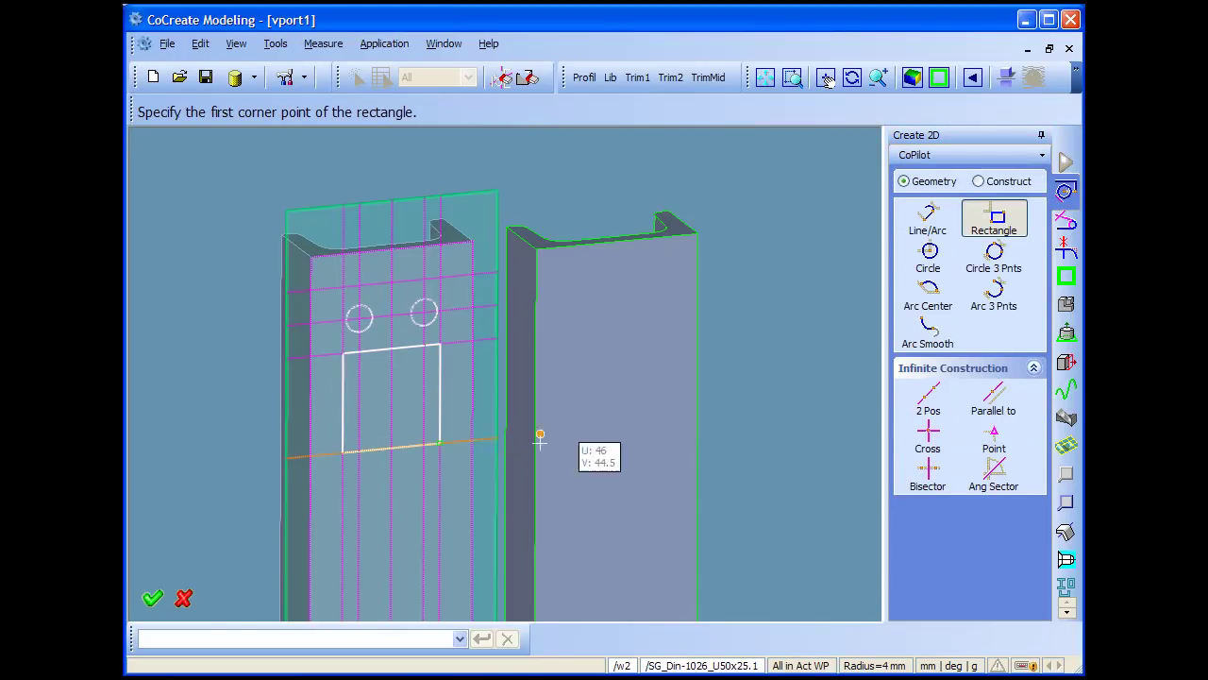
# Fillet all four corners of the rectangle with a 5 mm radius.
pyautogui.click(1066, 248)
pyautogui.click(927, 577)
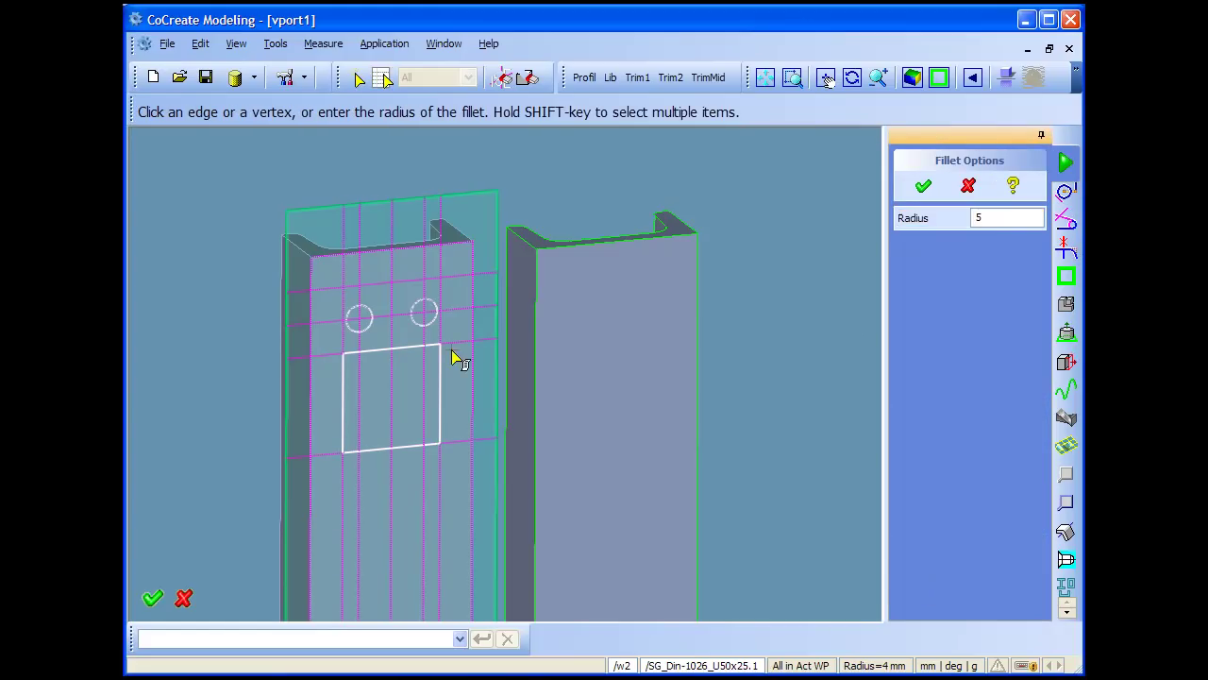
pyautogui.click(447, 348)
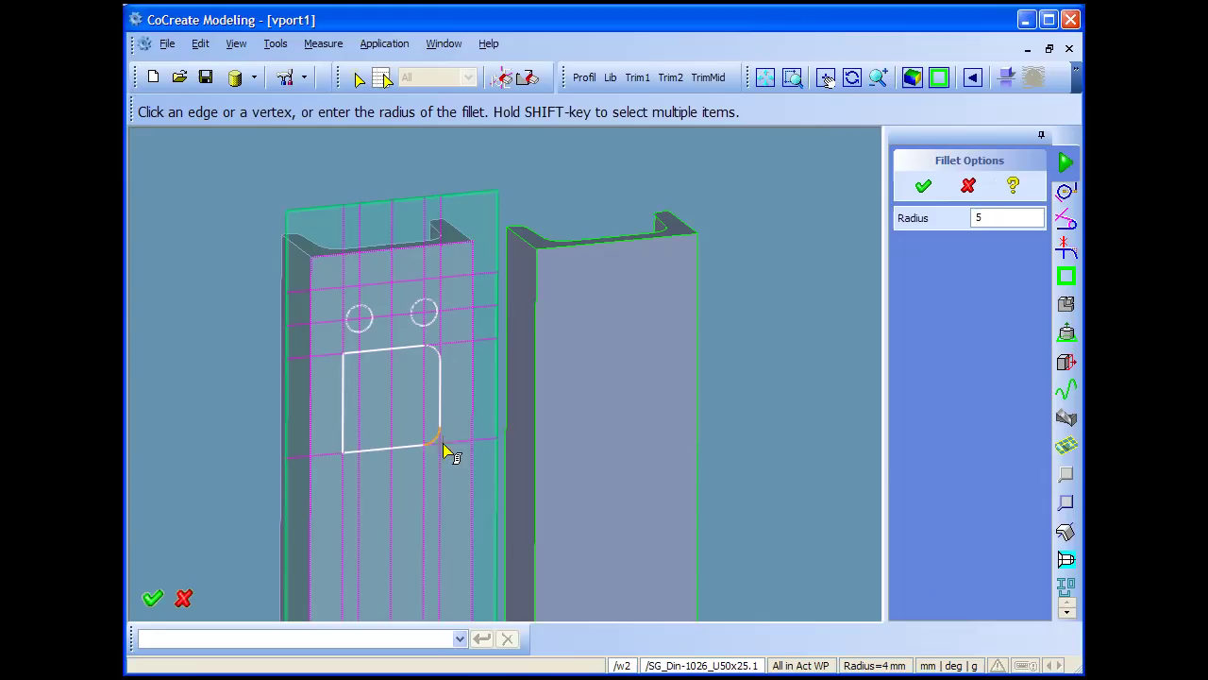
pyautogui.click(345, 363)
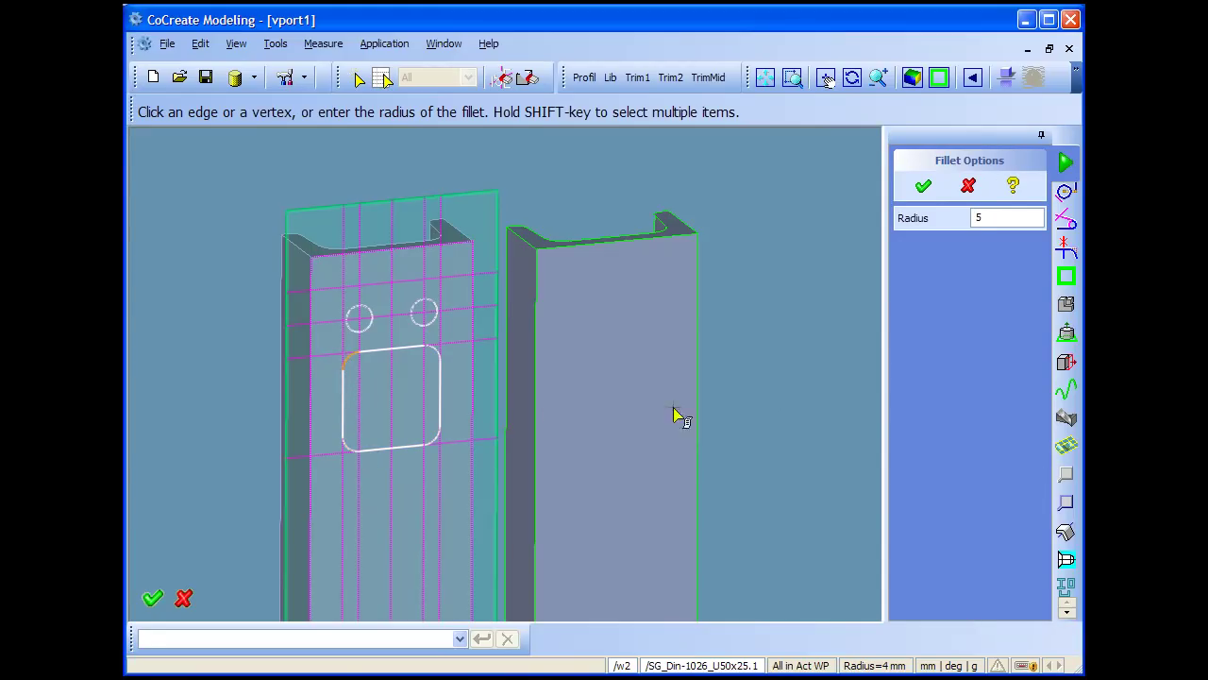
pyautogui.click(913, 186)
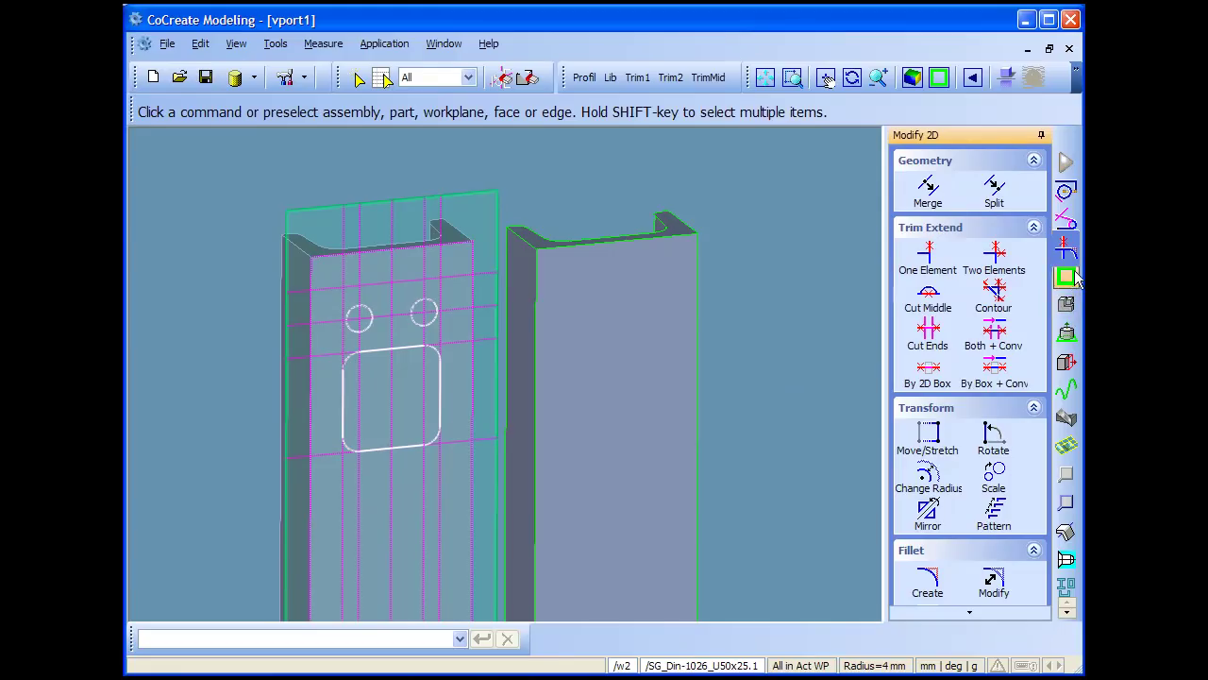
# Punch the two circles and the rounded rectangle through the left profile's web, keeping the workplane and profile.
pyautogui.click(1067, 330)
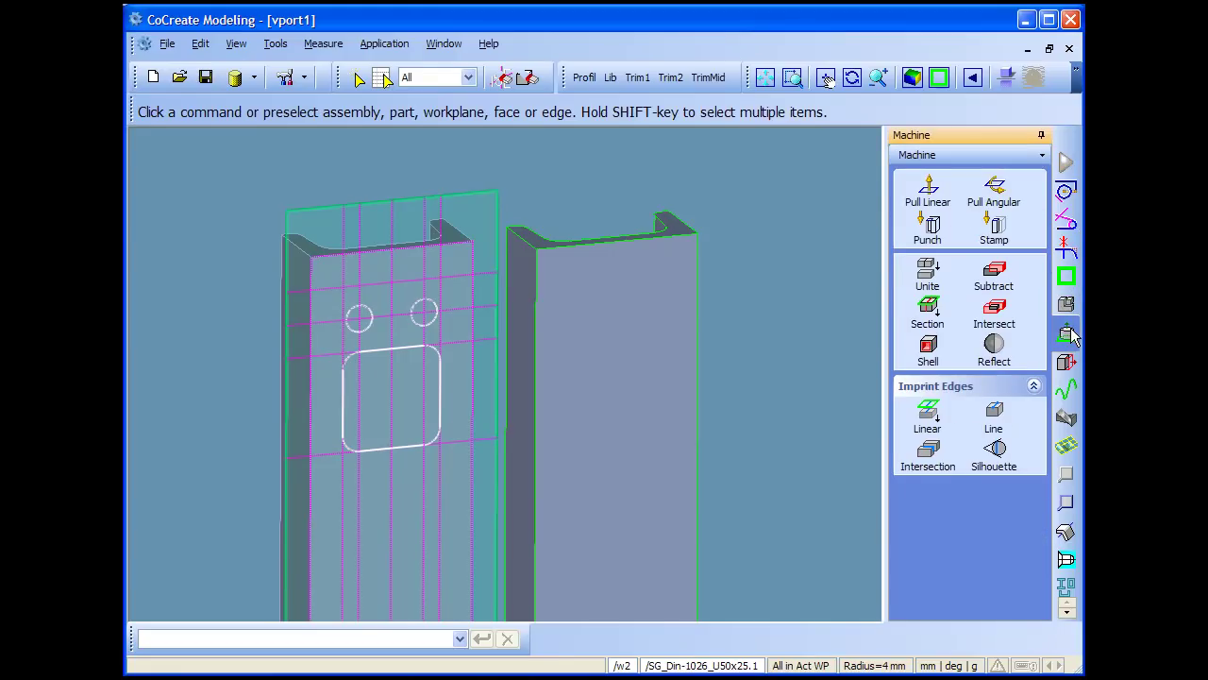
pyautogui.click(932, 234)
pyautogui.click(934, 234)
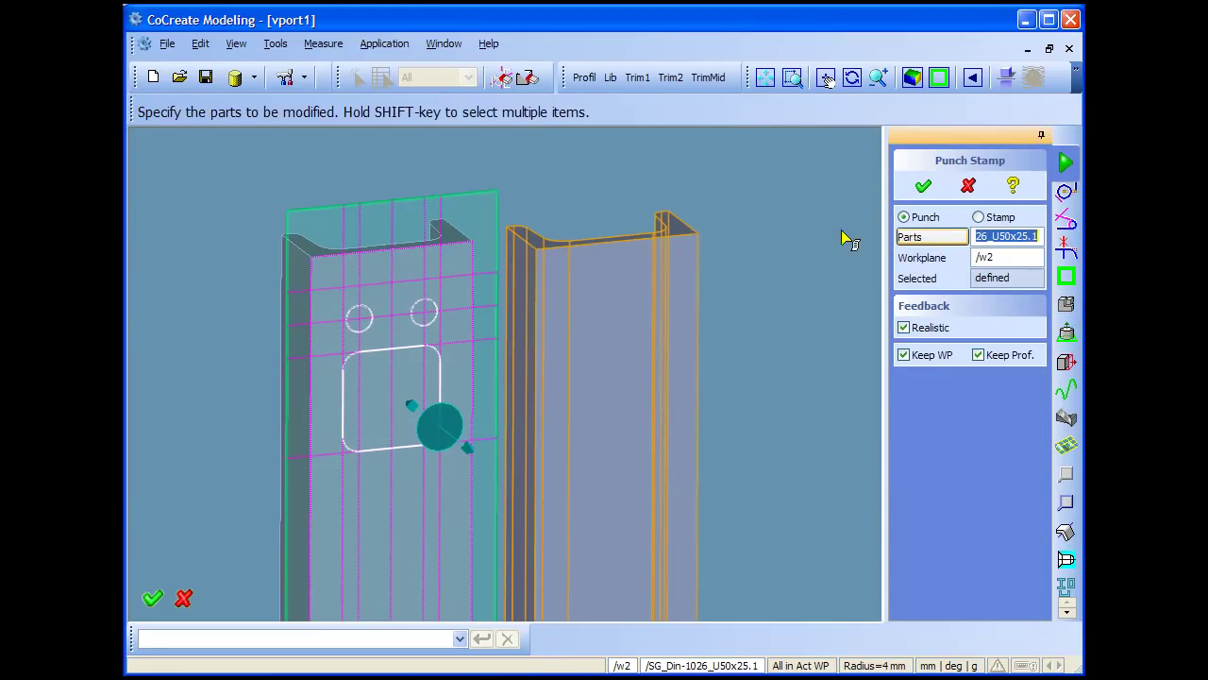
pyautogui.click(456, 227)
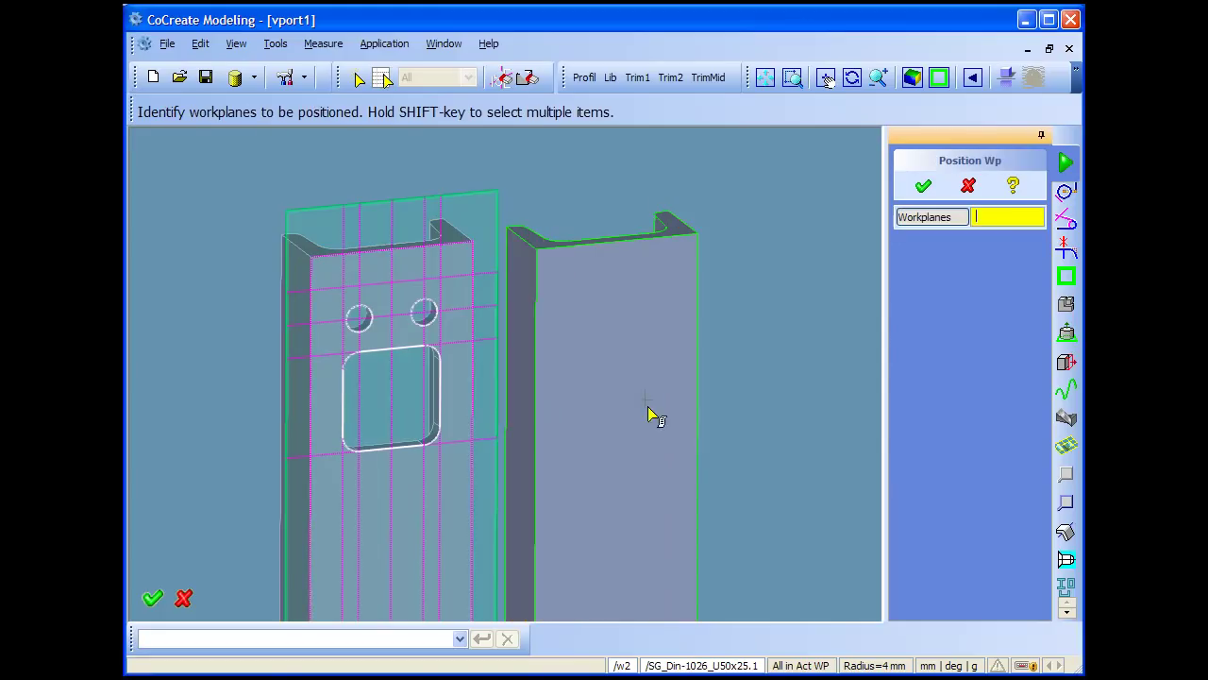
# Reposition the workplane by two points from the left profile's upper web corner to the right profile's matching corner.
pyautogui.click(487, 189)
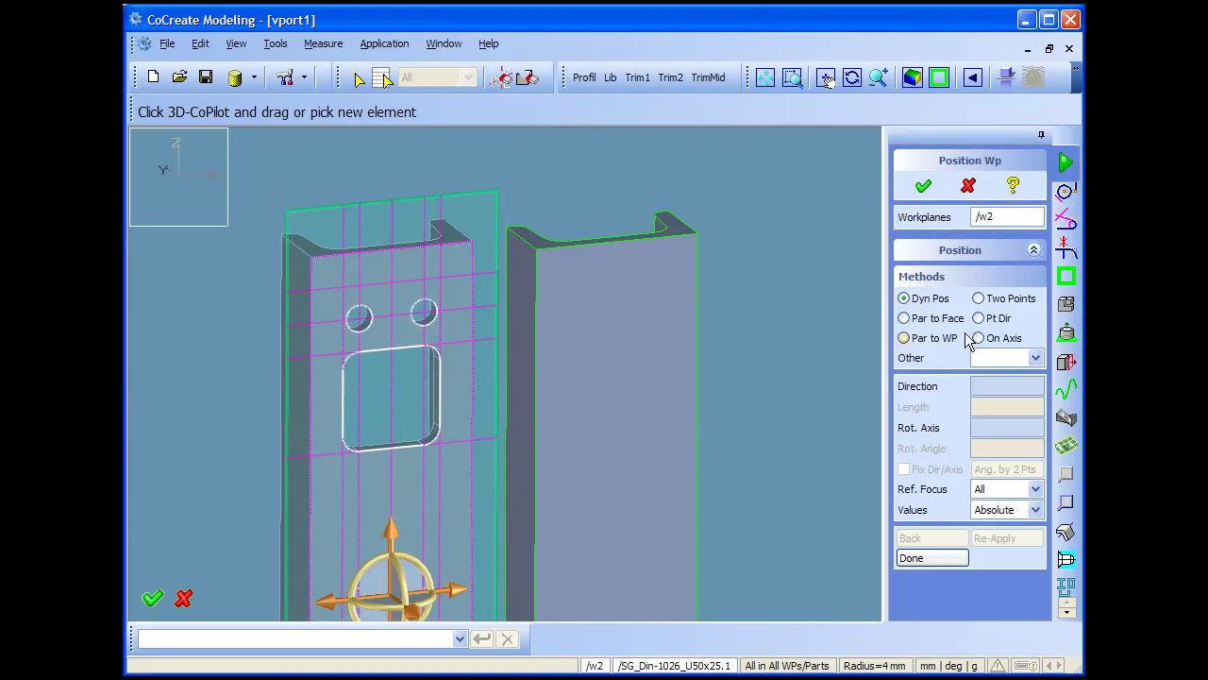
pyautogui.click(977, 298)
pyautogui.click(493, 273)
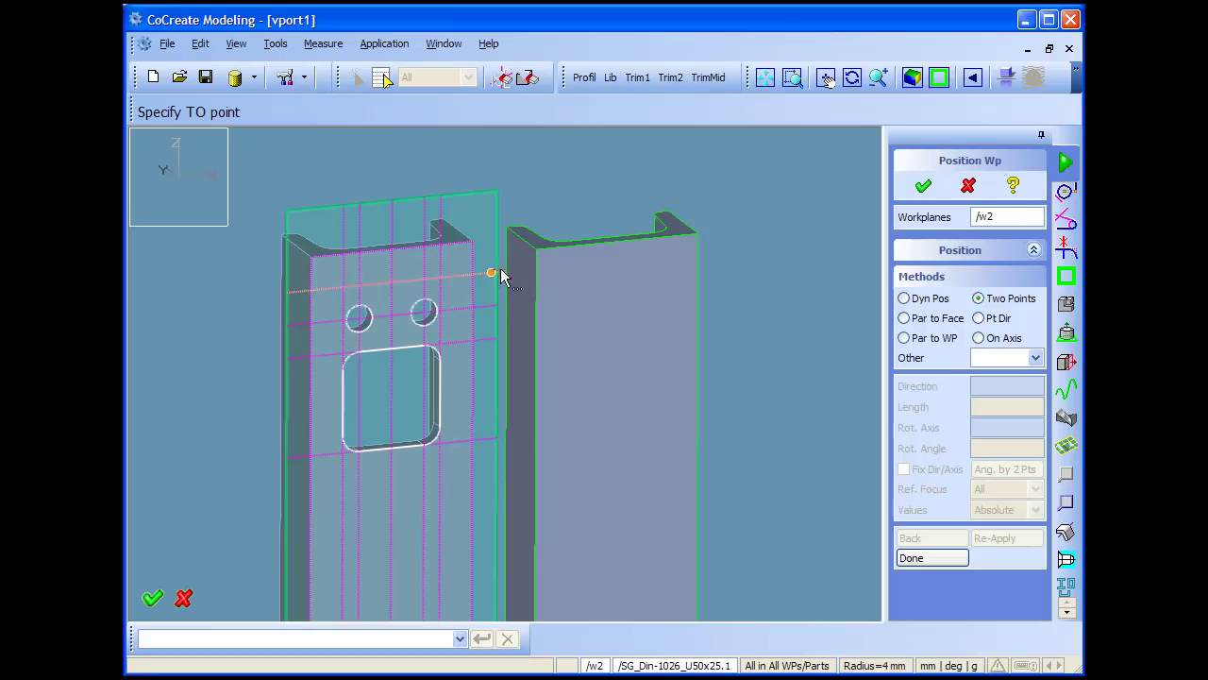
pyautogui.click(537, 254)
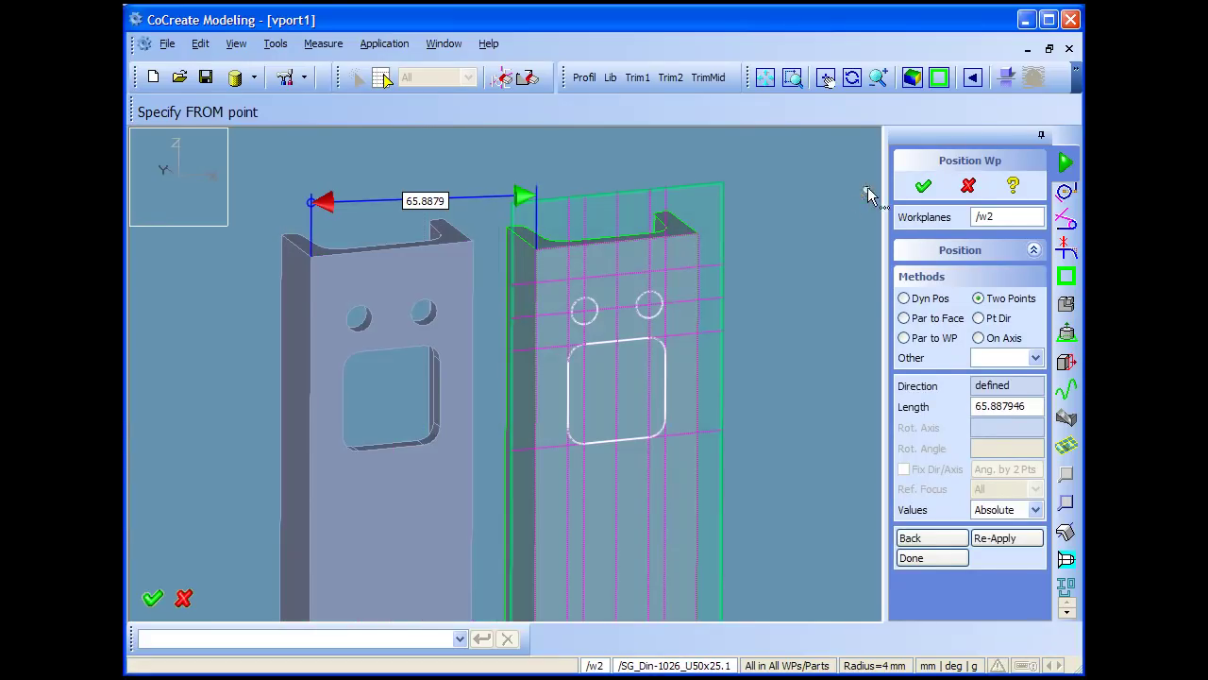
pyautogui.click(920, 185)
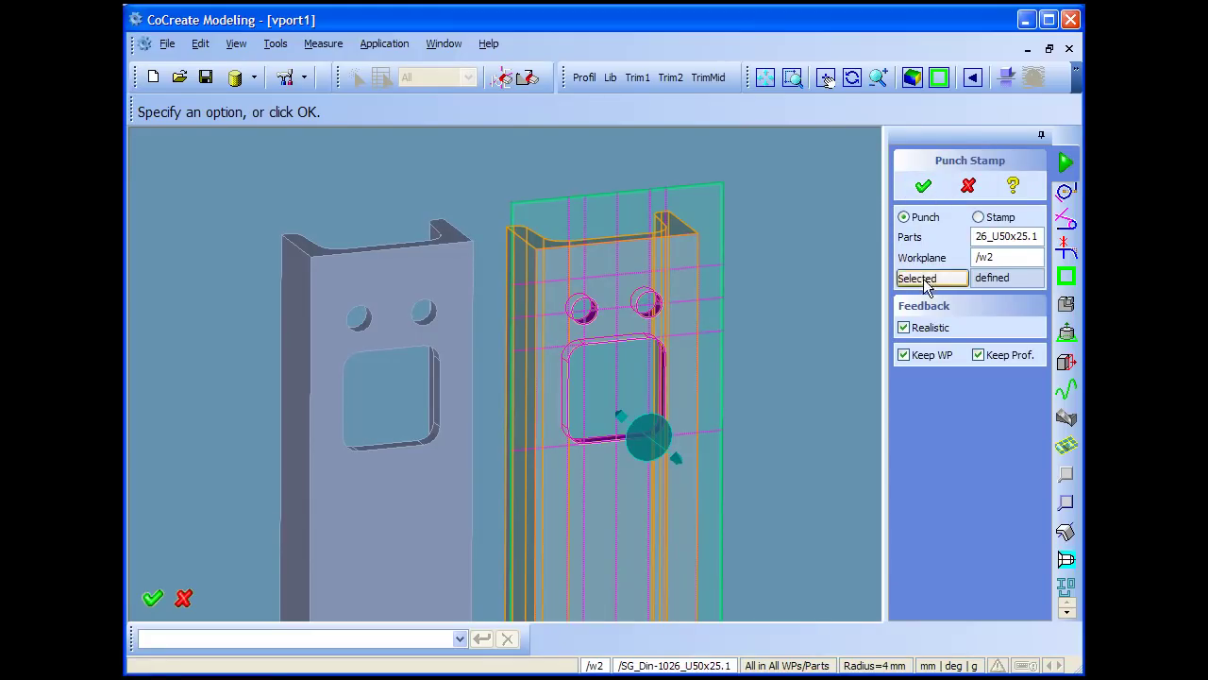
# Punch the same hole pattern through the right profile without keeping the workplane.
pyautogui.click(904, 355)
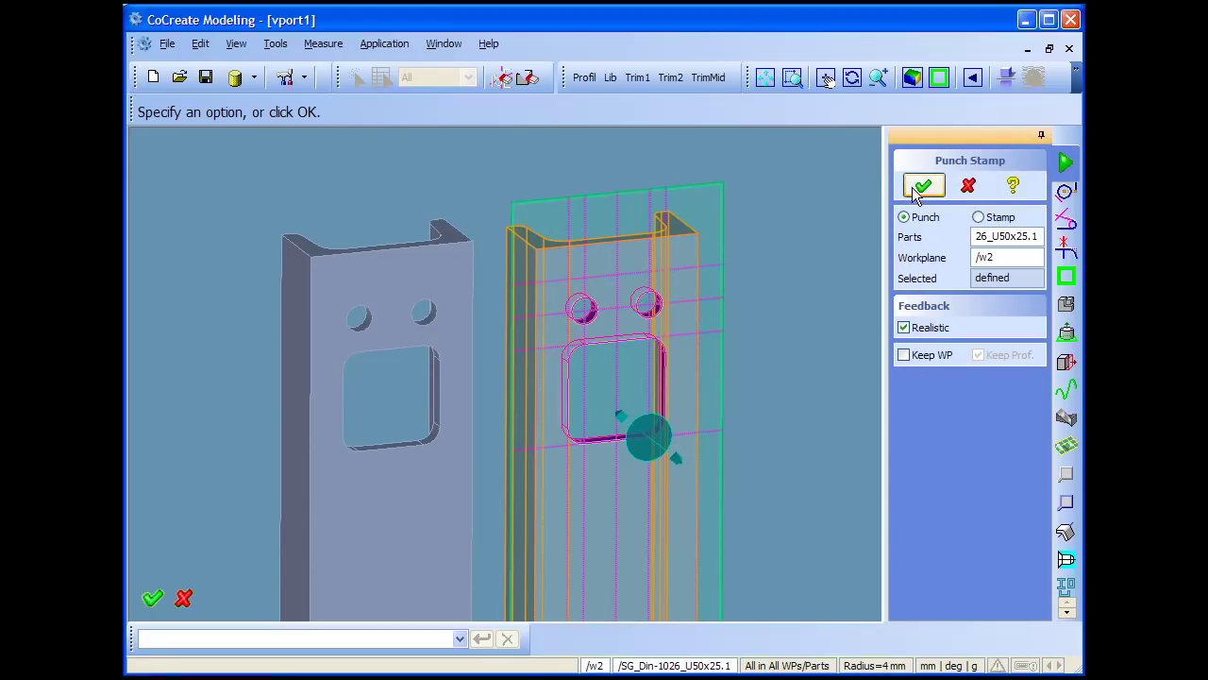
pyautogui.click(926, 188)
pyautogui.scroll(-5, 755, 387)
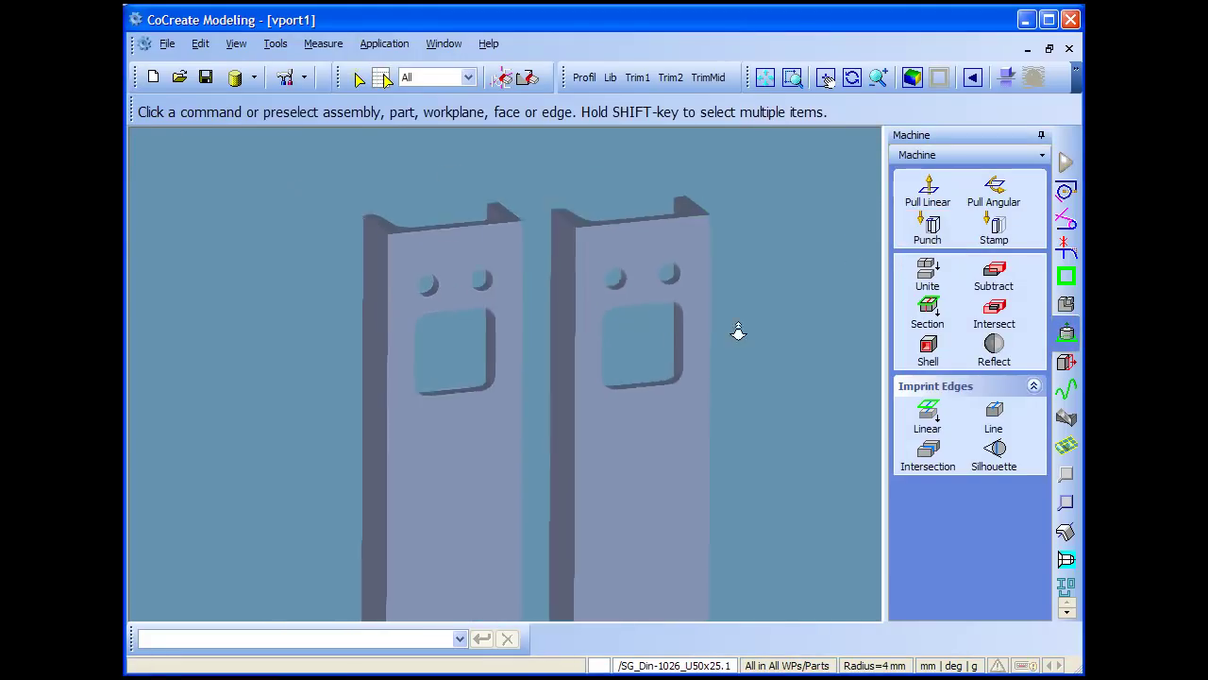
# Move the right profile's bottom end face up 135 mm to shorten the part to just below the cutout.
pyautogui.moveTo(692, 309); pyautogui.dragTo(675, 275, button='middle')
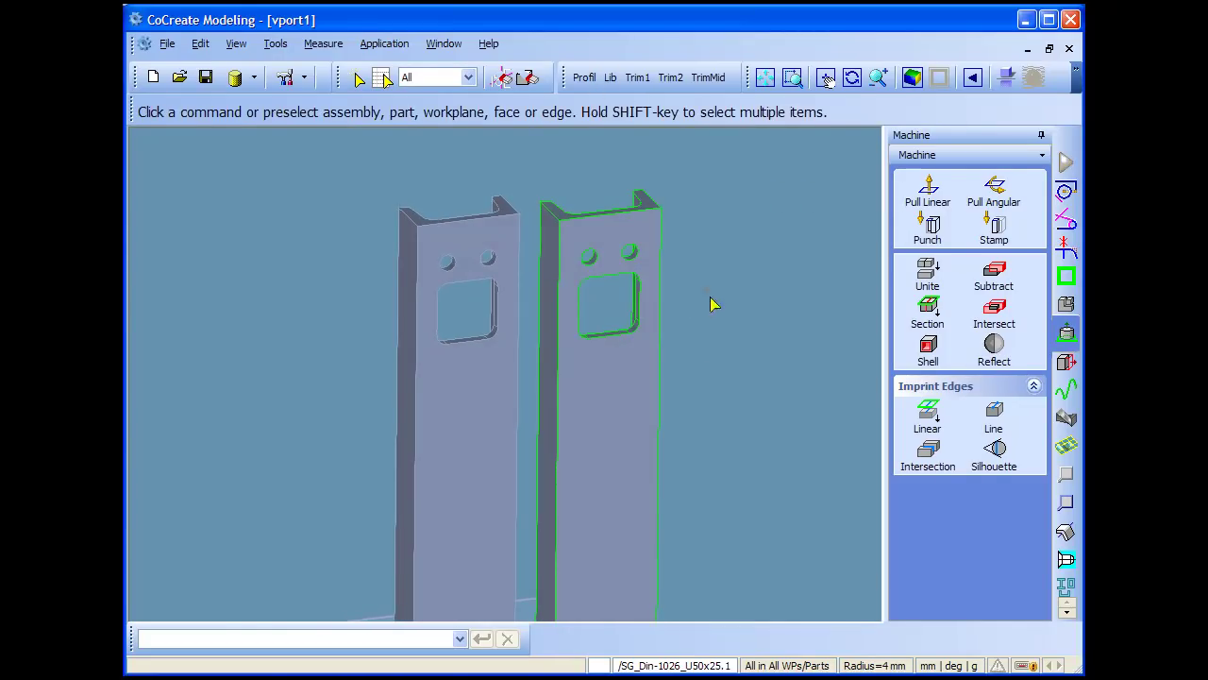
pyautogui.scroll(-2, 679, 337)
pyautogui.moveTo(697, 347); pyautogui.dragTo(722, 366, button='middle')
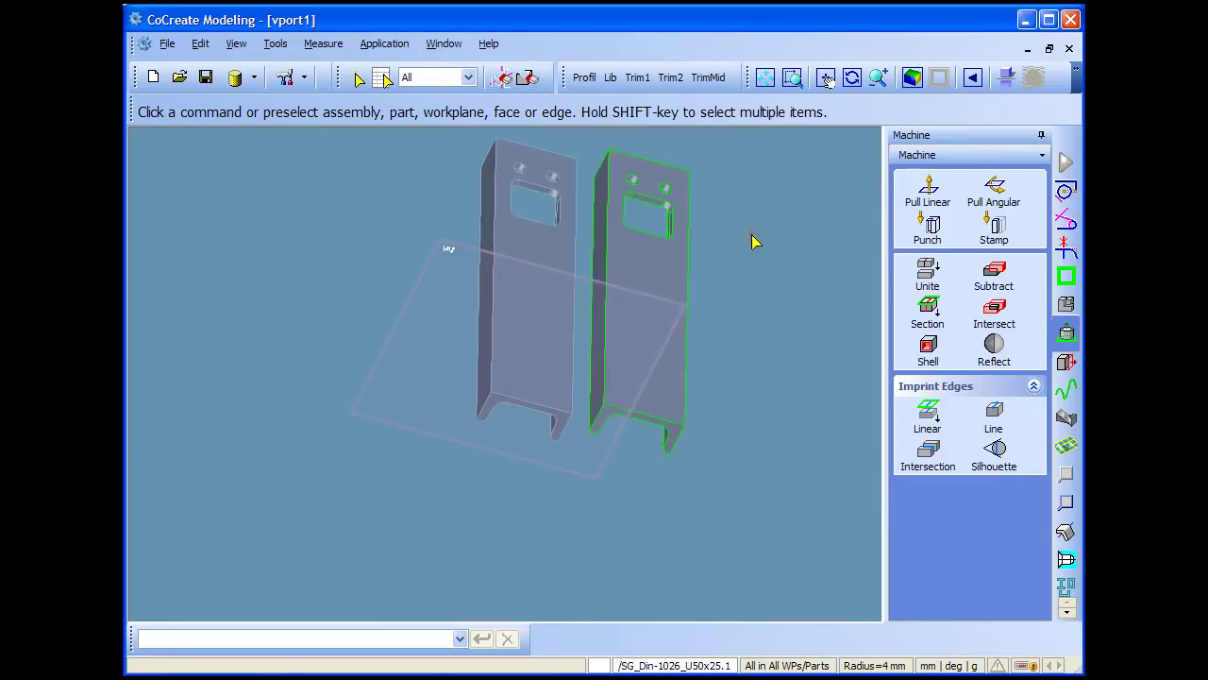
pyautogui.scroll(3, 713, 482)
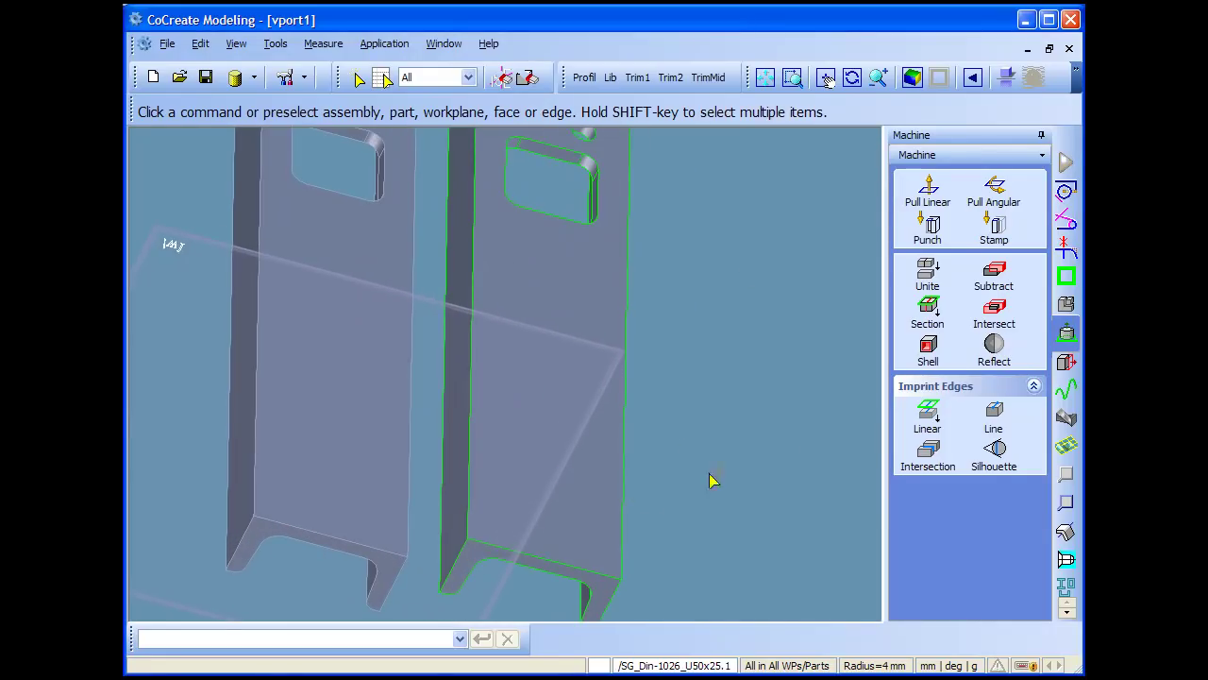
pyautogui.click(472, 553)
pyautogui.click(475, 516)
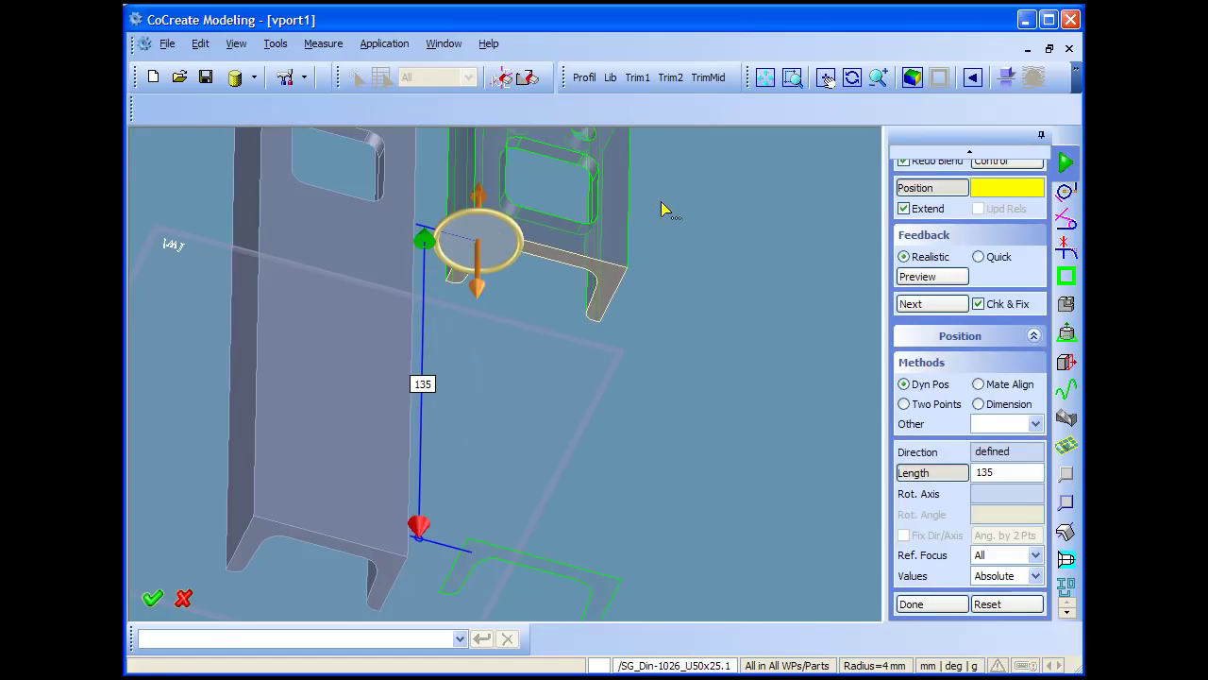
pyautogui.moveTo(954, 153)
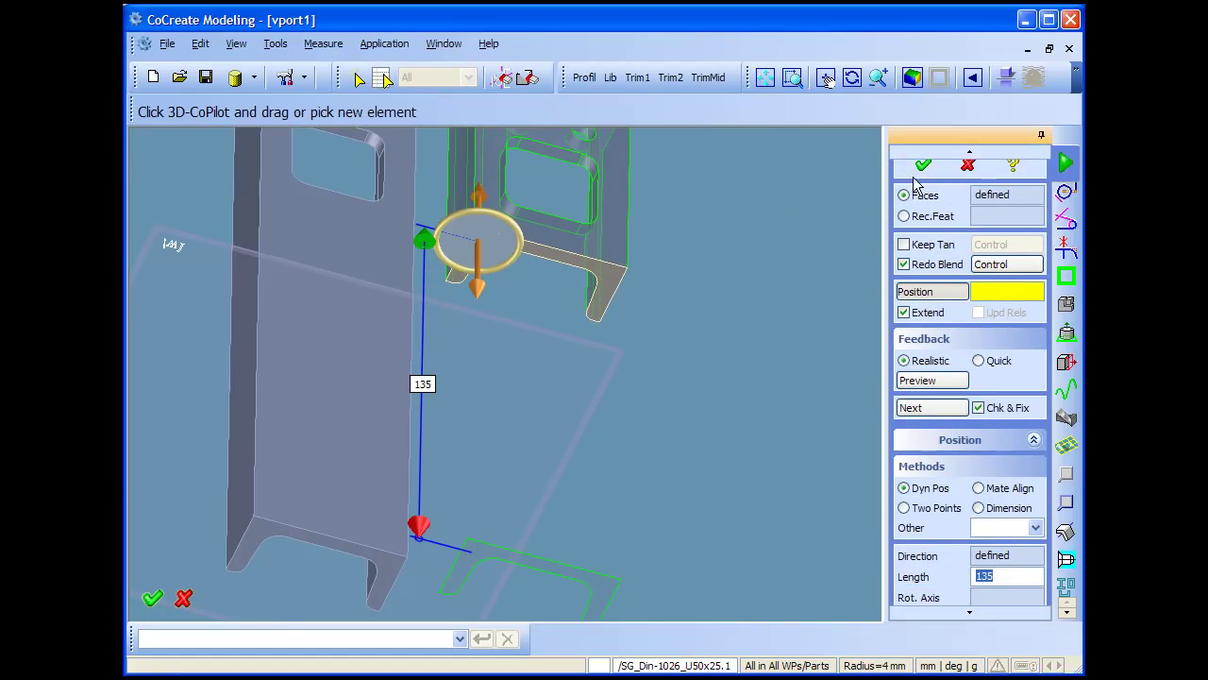
pyautogui.click(923, 165)
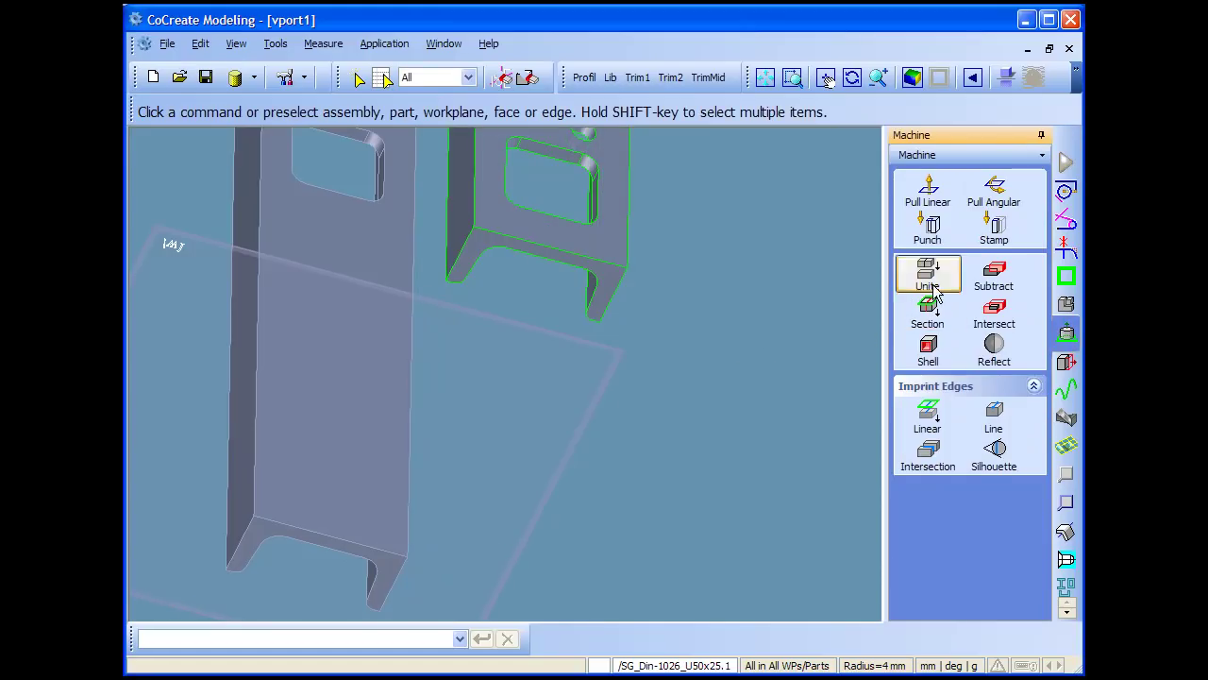
# Shorten the left profile by moving its bottom end face up 135 mm, snapping to the right profile's end.
pyautogui.moveTo(388, 570); pyautogui.dragTo(464, 253)
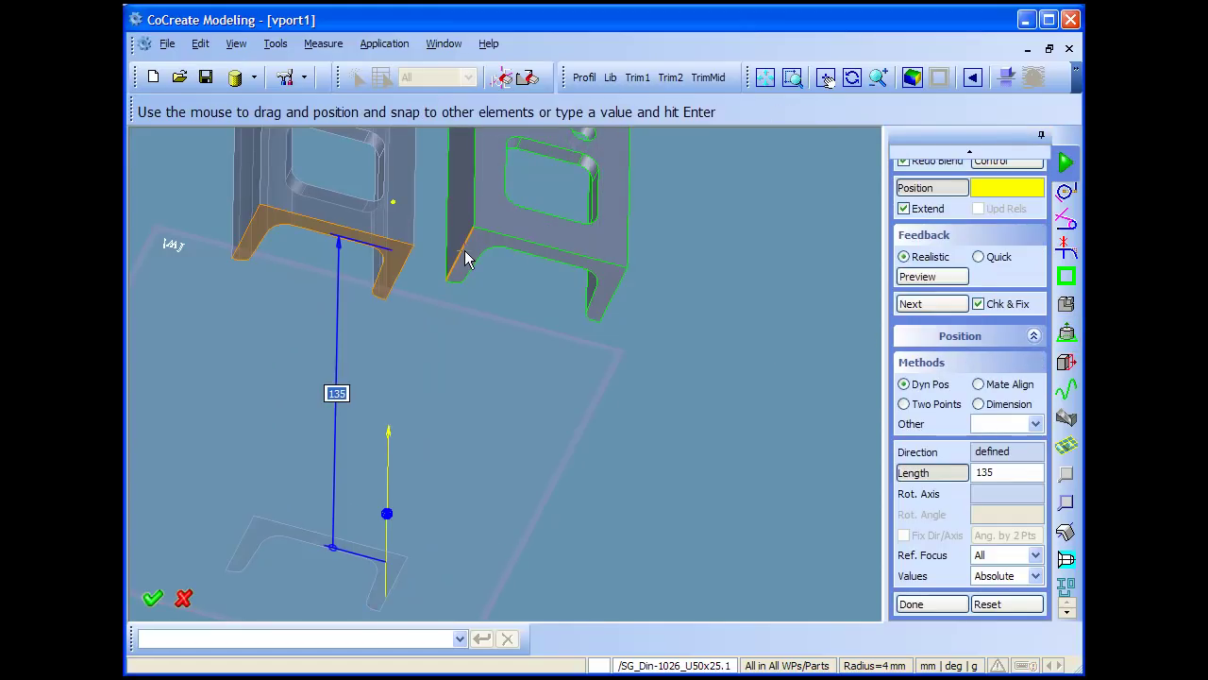
pyautogui.click(464, 251)
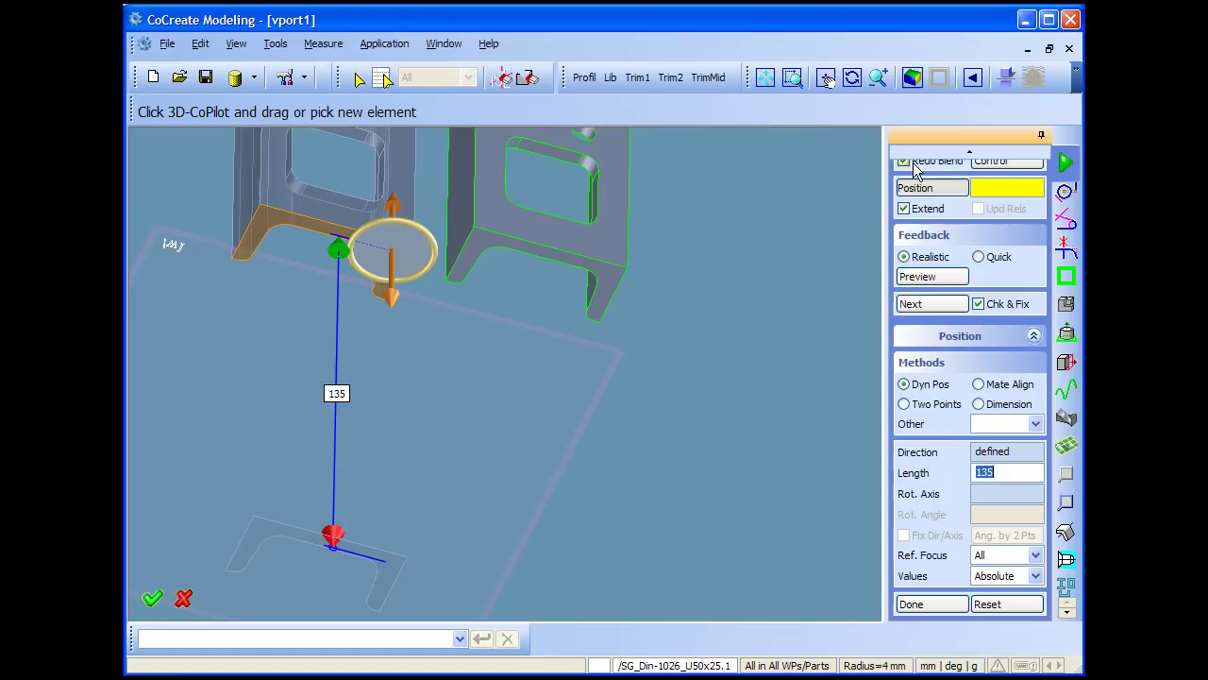
pyautogui.scroll(3, 921, 179)
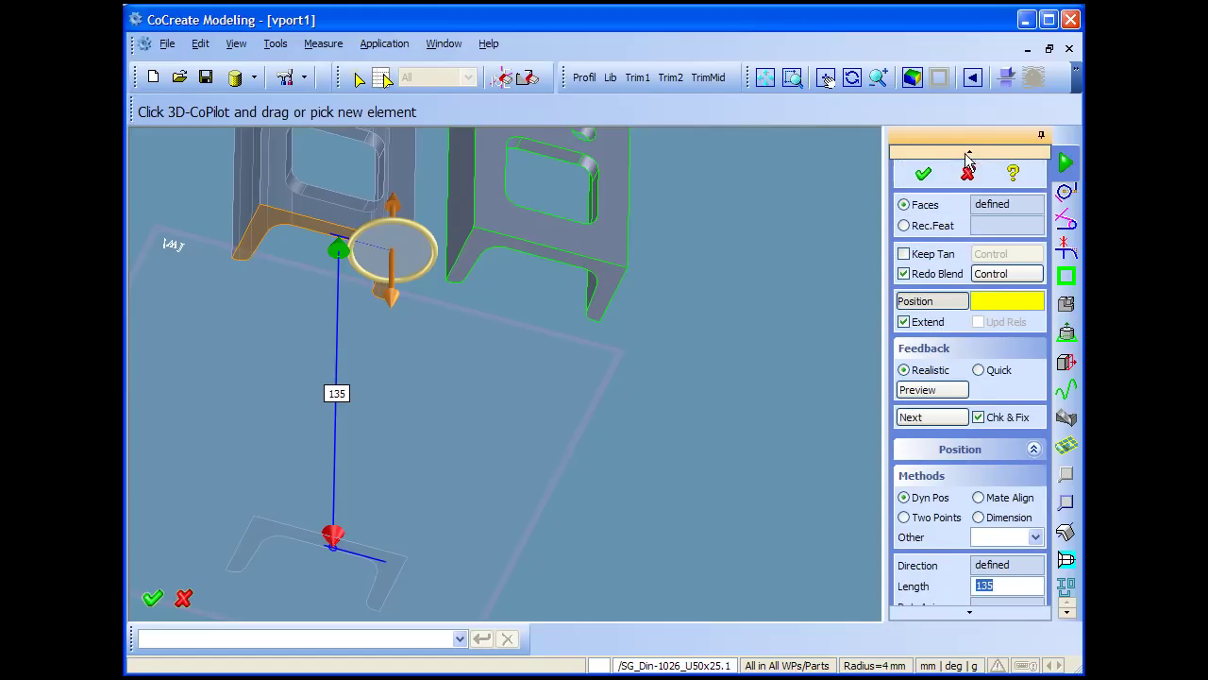
pyautogui.click(924, 186)
# Start a FramesLink library part definition and select the left U profile as its profile part.
pyautogui.moveTo(634, 444); pyautogui.dragTo(651, 477, button='middle')
pyautogui.scroll(3, 700, 354)
pyautogui.moveTo(694, 462); pyautogui.dragTo(743, 558, button='right')
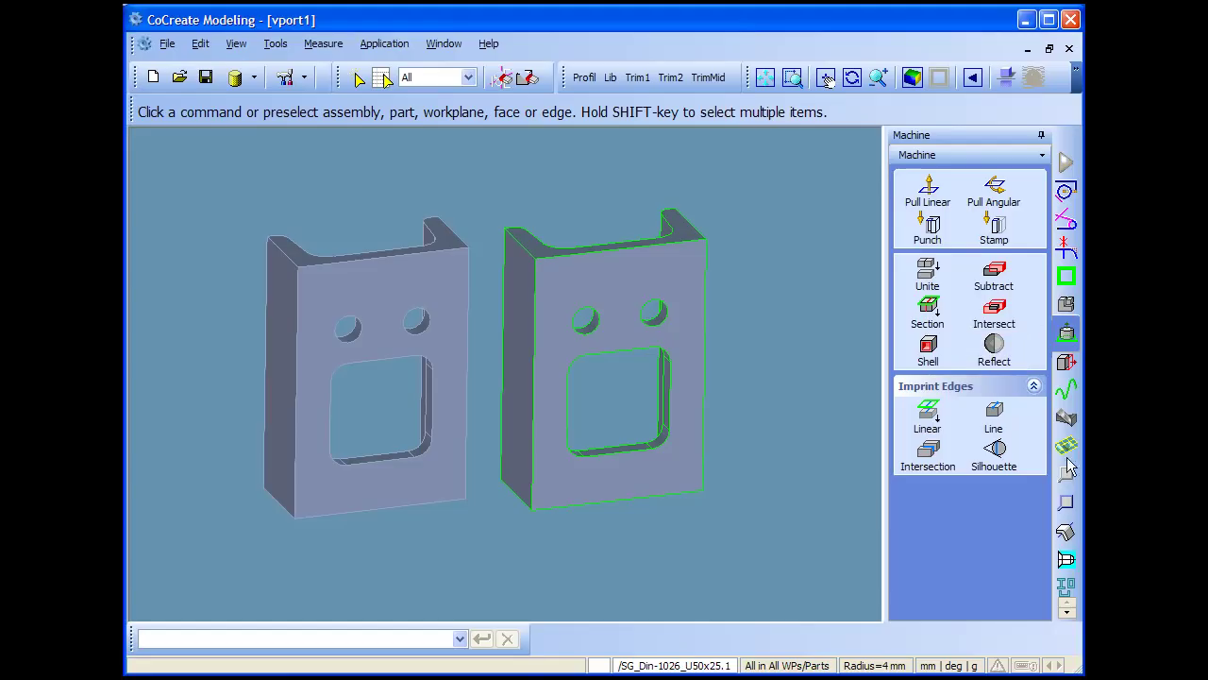
pyautogui.click(1067, 584)
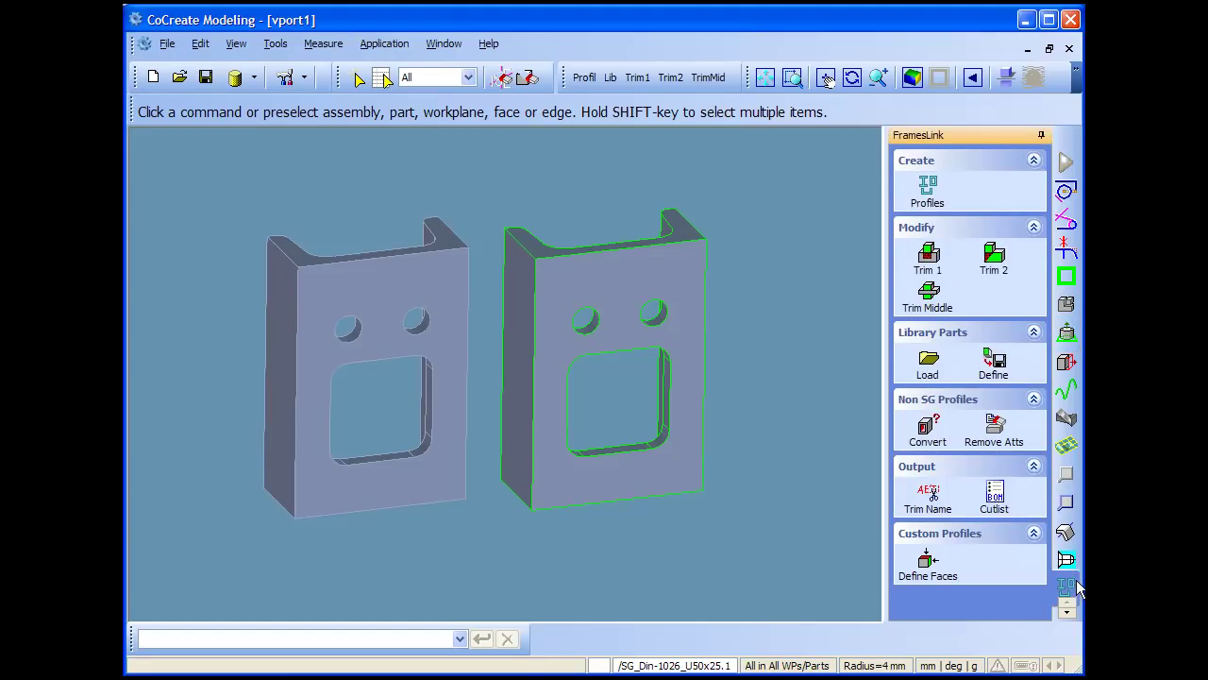
pyautogui.click(1006, 370)
pyautogui.moveTo(367, 357); pyautogui.dragTo(729, 218)
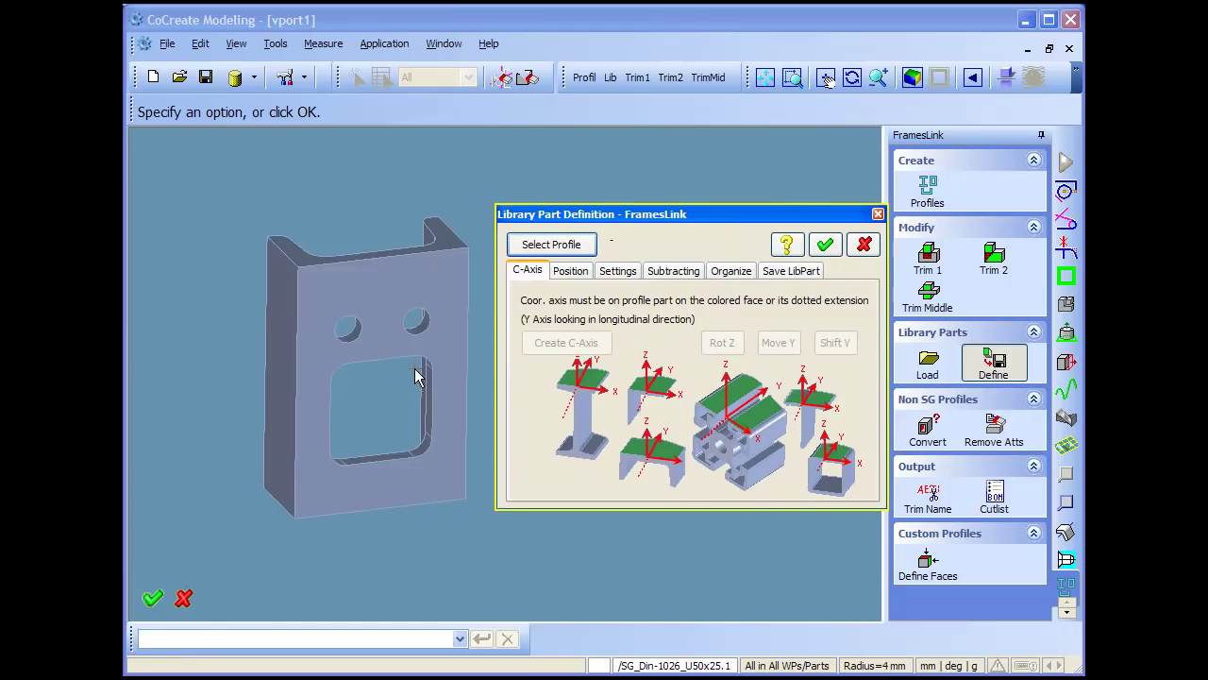
pyautogui.click(540, 247)
pyautogui.click(455, 325)
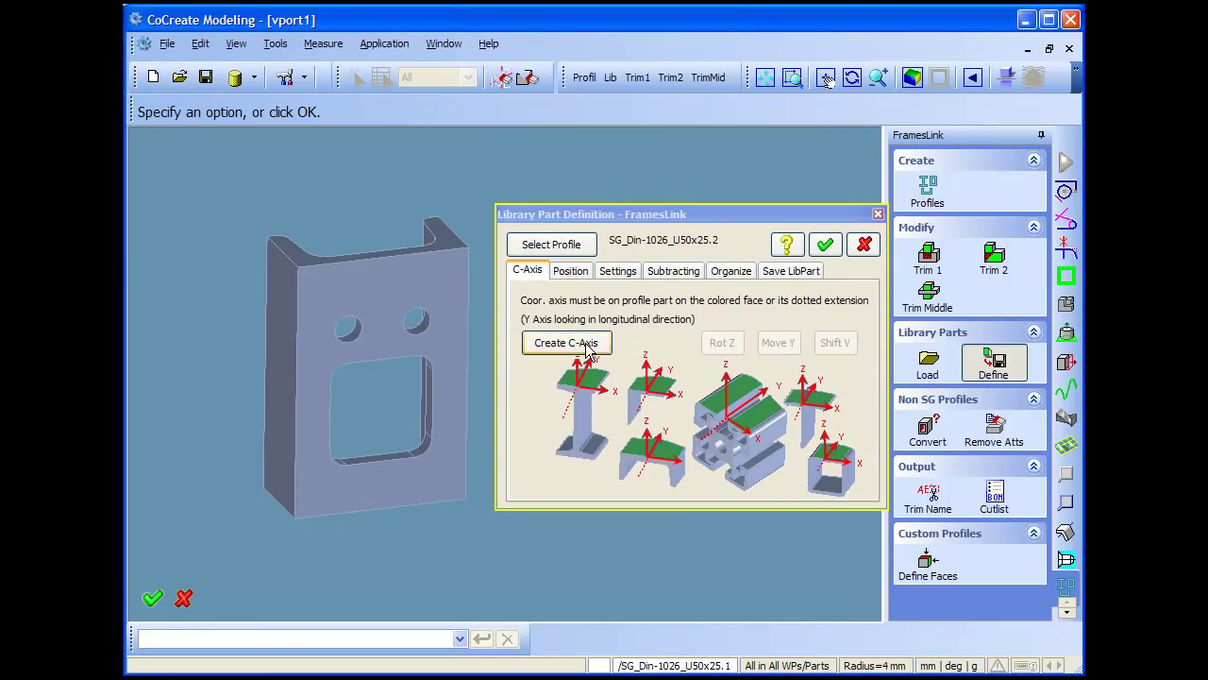
pyautogui.click(533, 245)
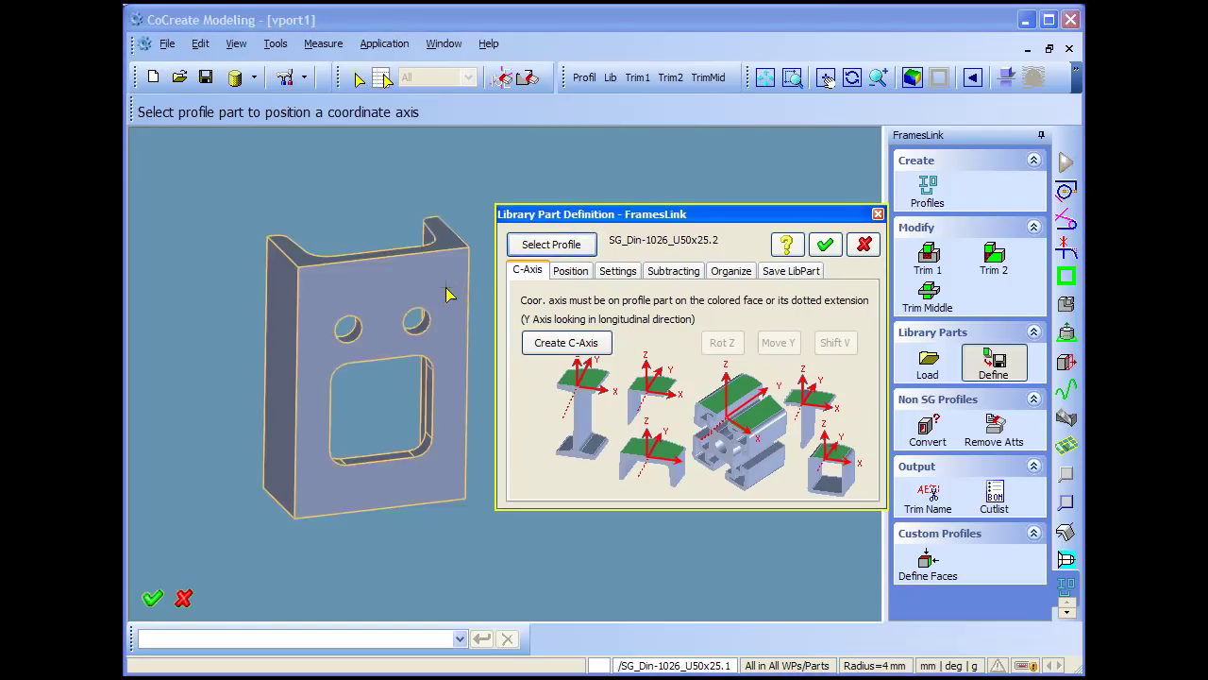
pyautogui.click(447, 295)
# Create a coordinate axis at the midpoint of the left profile's upper web edge and rotate it about Z until Y points down the profile.
pyautogui.moveTo(405, 329); pyautogui.dragTo(440, 338, button='middle')
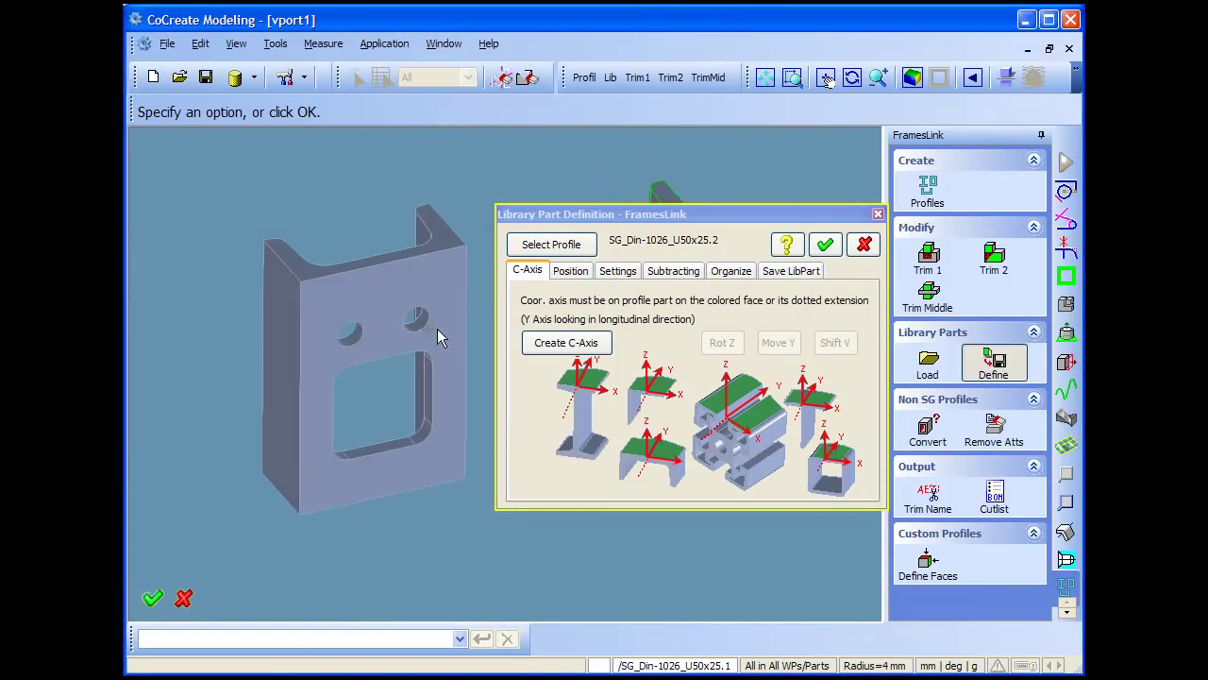
pyautogui.click(557, 343)
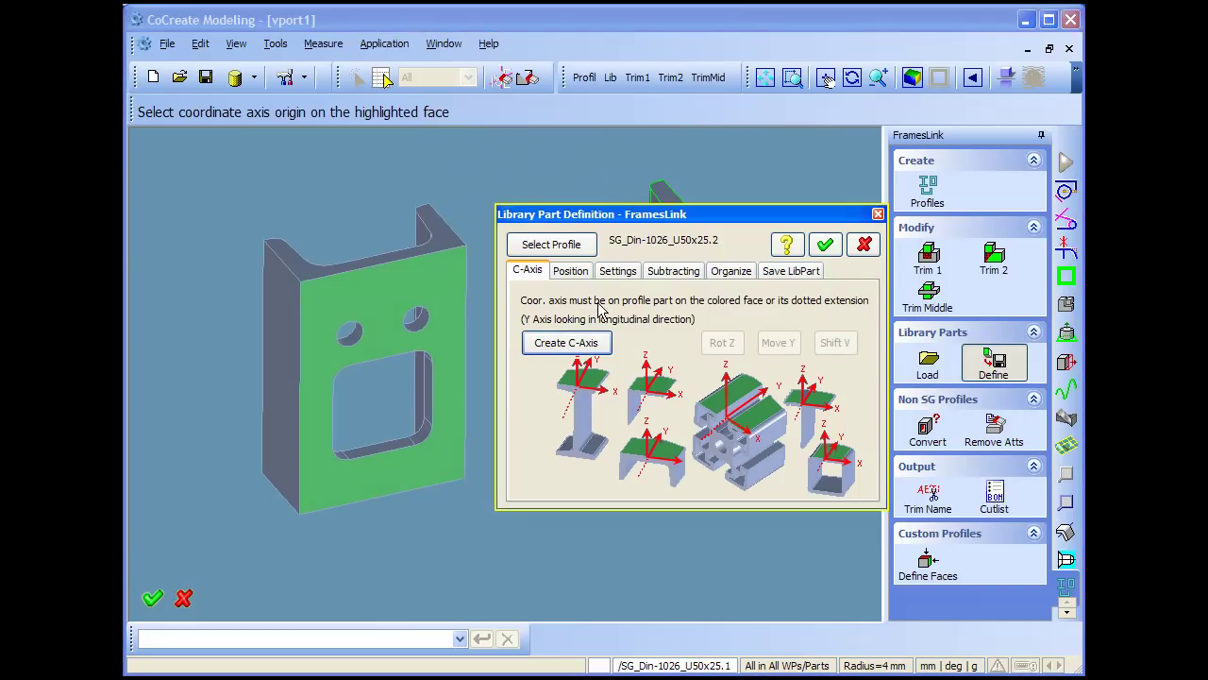
pyautogui.click(447, 263)
pyautogui.click(448, 268)
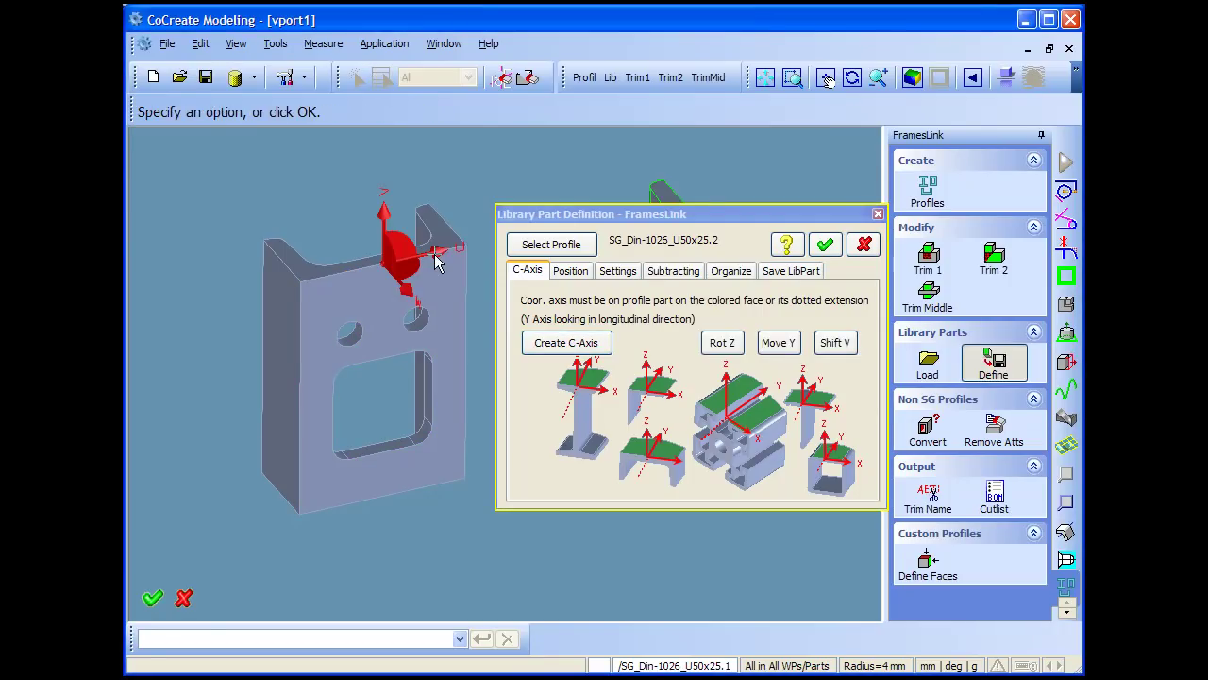
pyautogui.scroll(2, 434, 269)
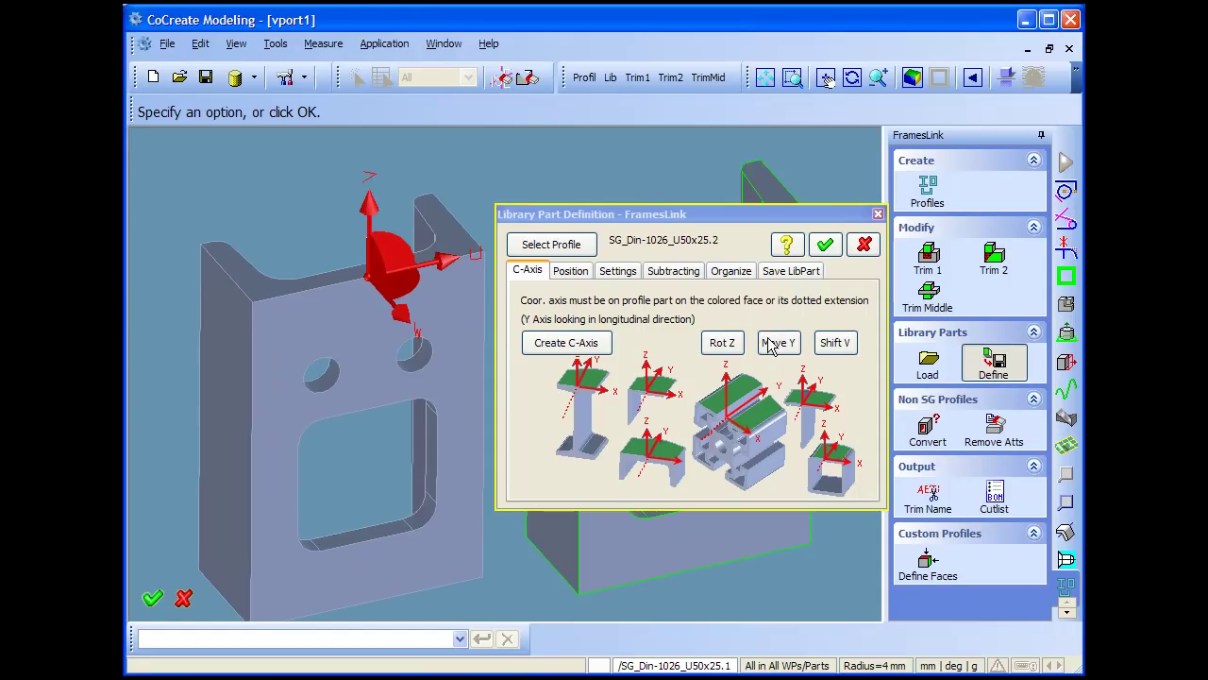
pyautogui.click(722, 343)
pyautogui.click(722, 343)
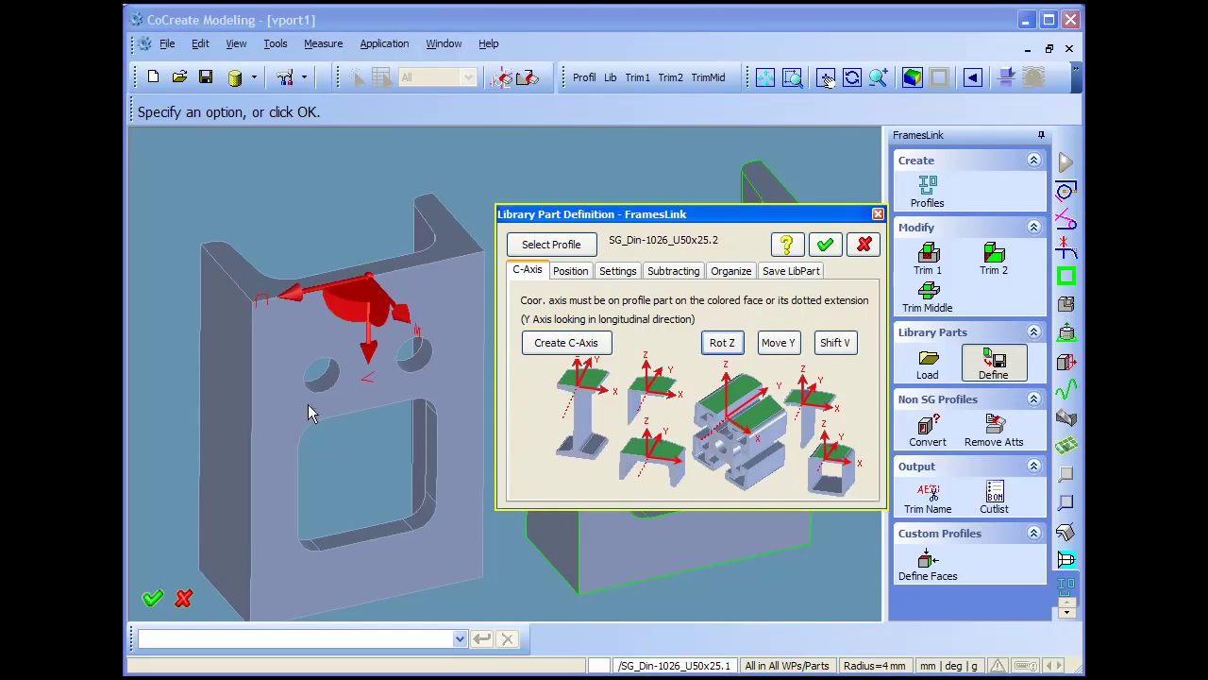
# Define the left part to replace the target profile's end and unite immediately after loading, and close the definition.
pyautogui.click(572, 274)
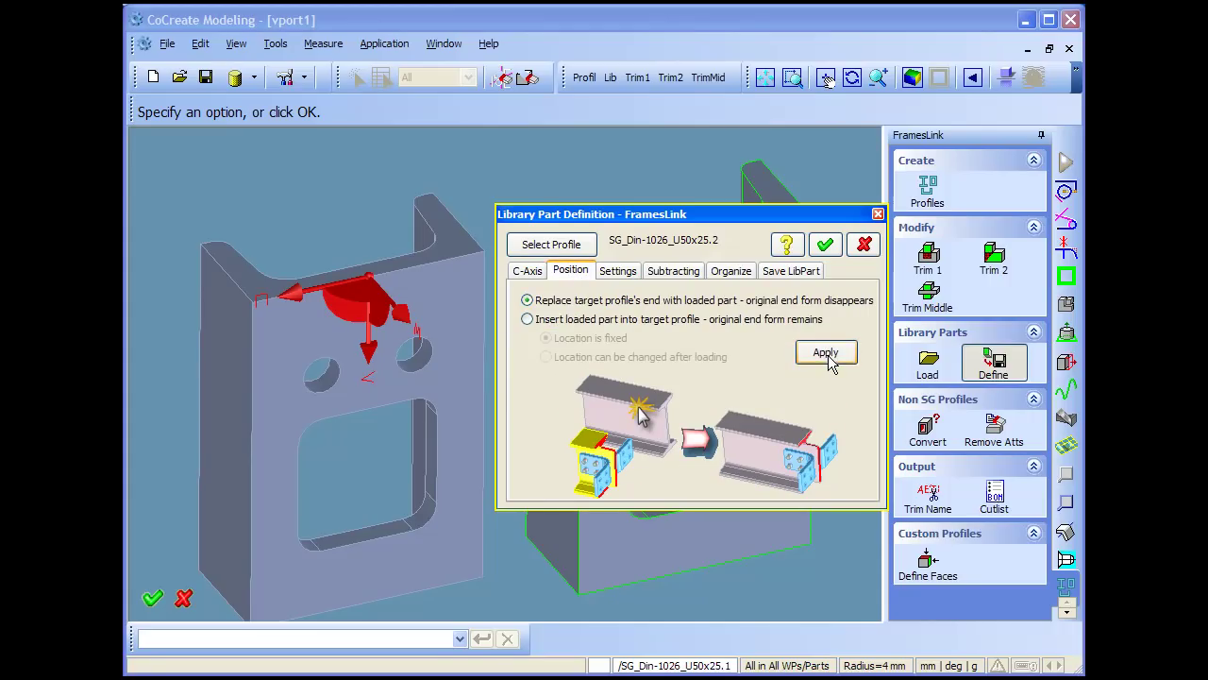
pyautogui.click(622, 273)
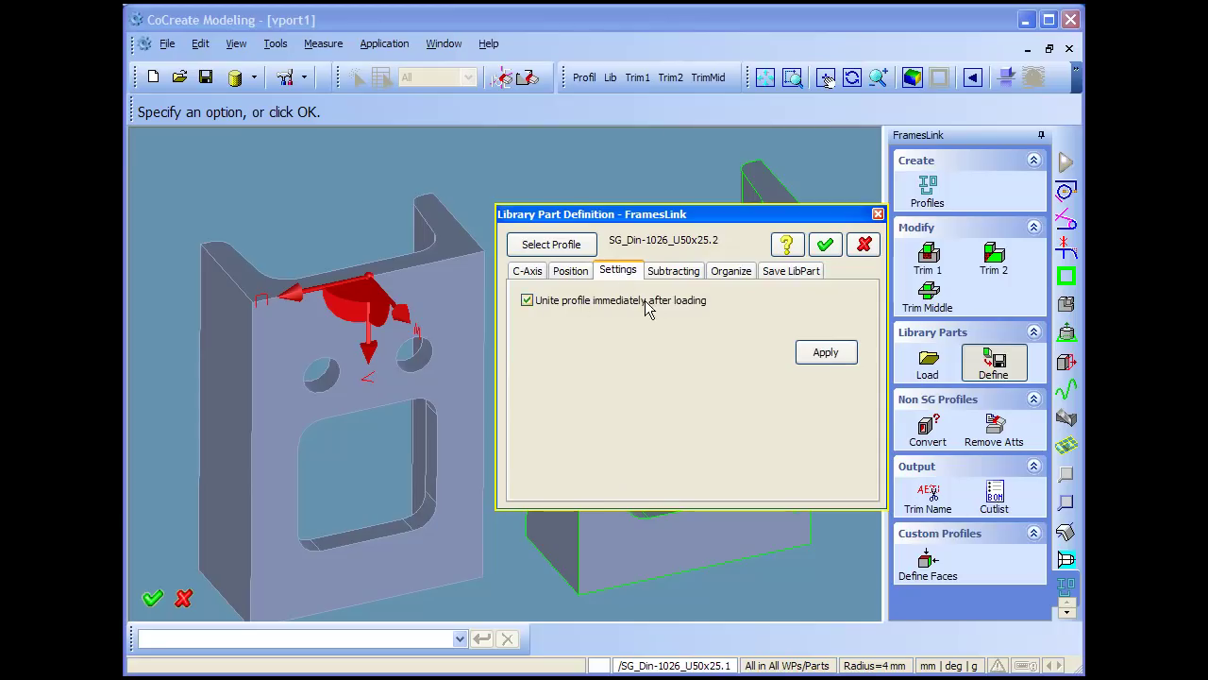
pyautogui.click(863, 244)
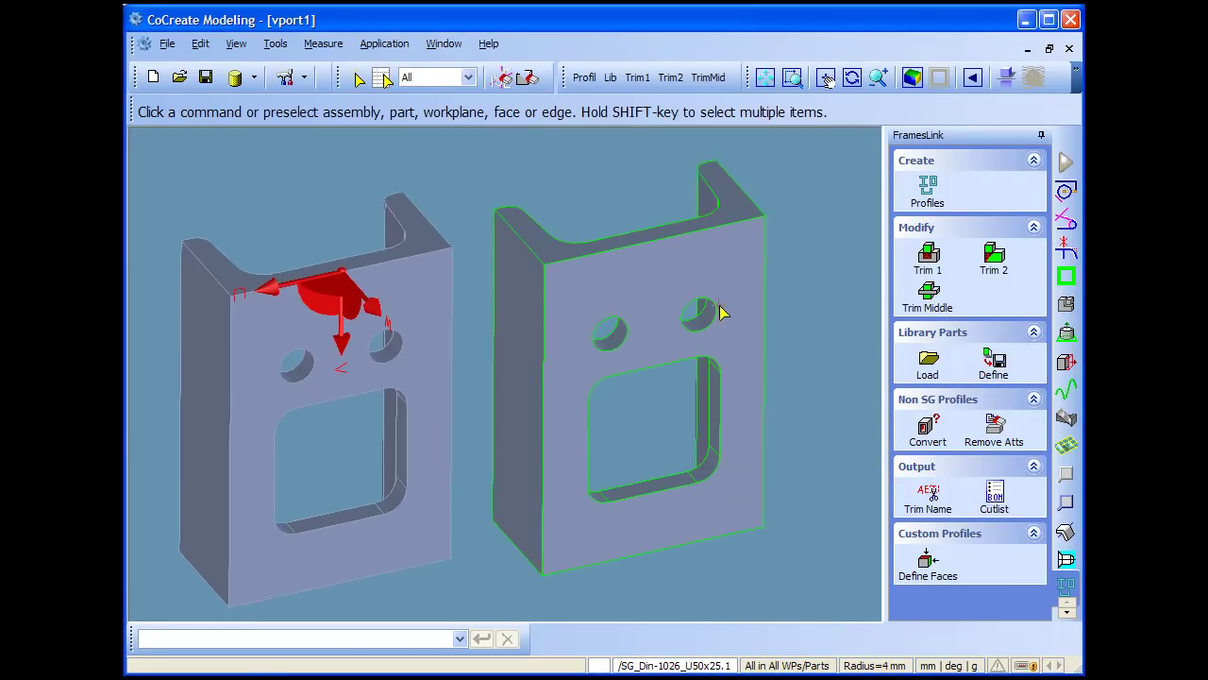
# Start another library part definition and select the right U profile as its profile part.
pyautogui.click(993, 360)
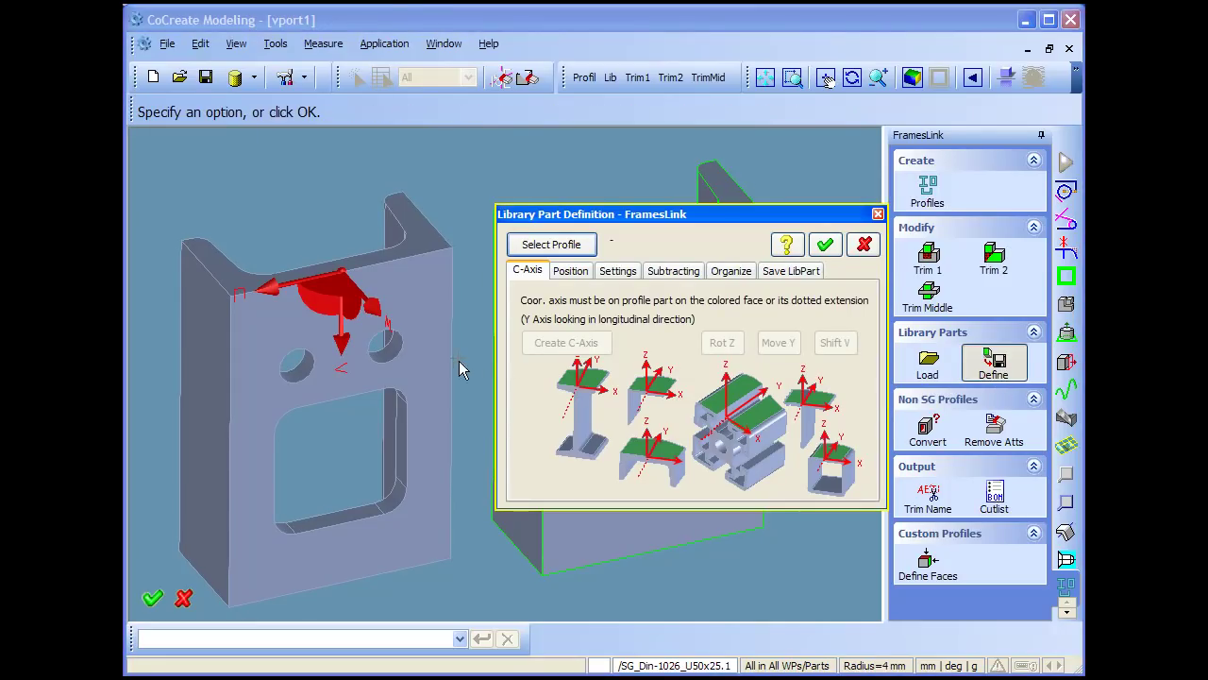
pyautogui.moveTo(459, 365); pyautogui.dragTo(203, 329, button='middle')
pyautogui.click(552, 245)
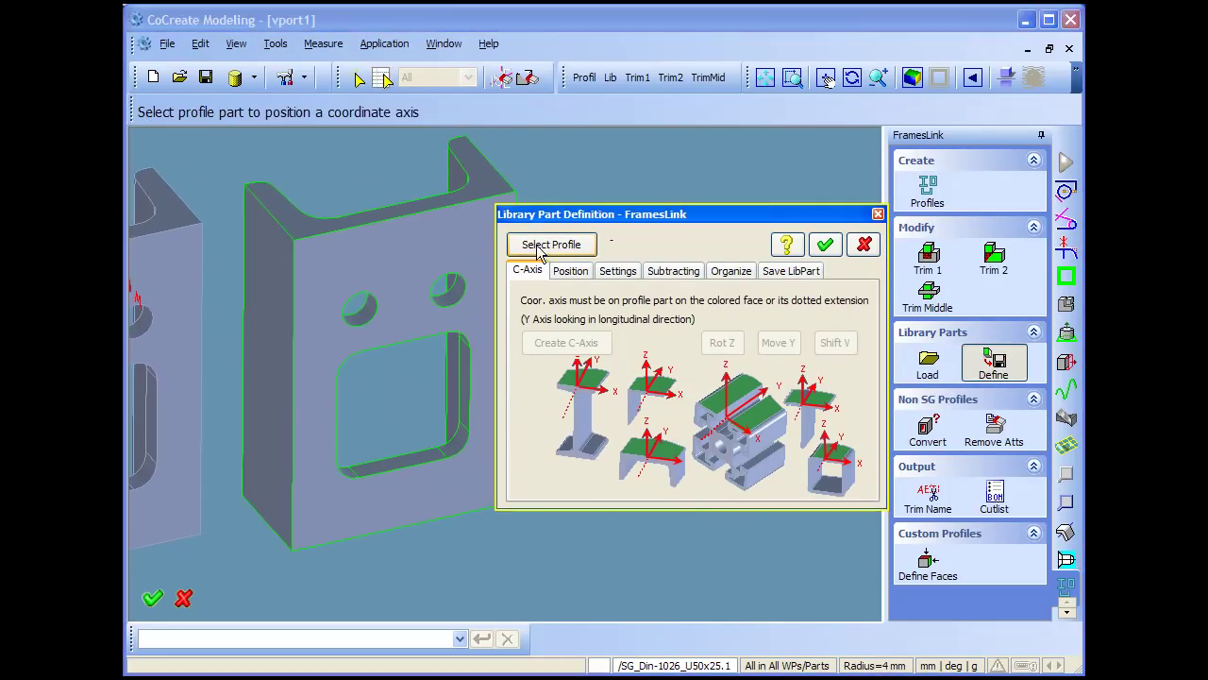
pyautogui.click(472, 262)
# Create a coordinate axis at the midpoint of the right profile's upper web edge and rotate it about Z until Y points down the profile.
pyautogui.click(557, 340)
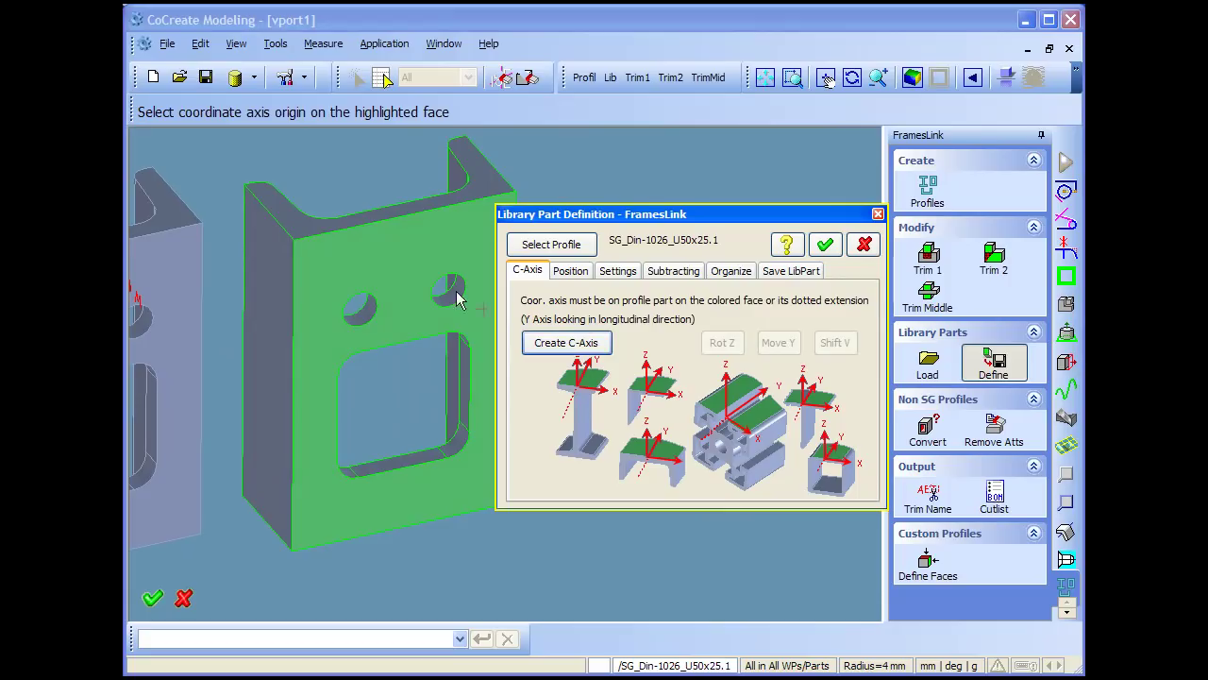
pyautogui.click(465, 214)
pyautogui.click(462, 210)
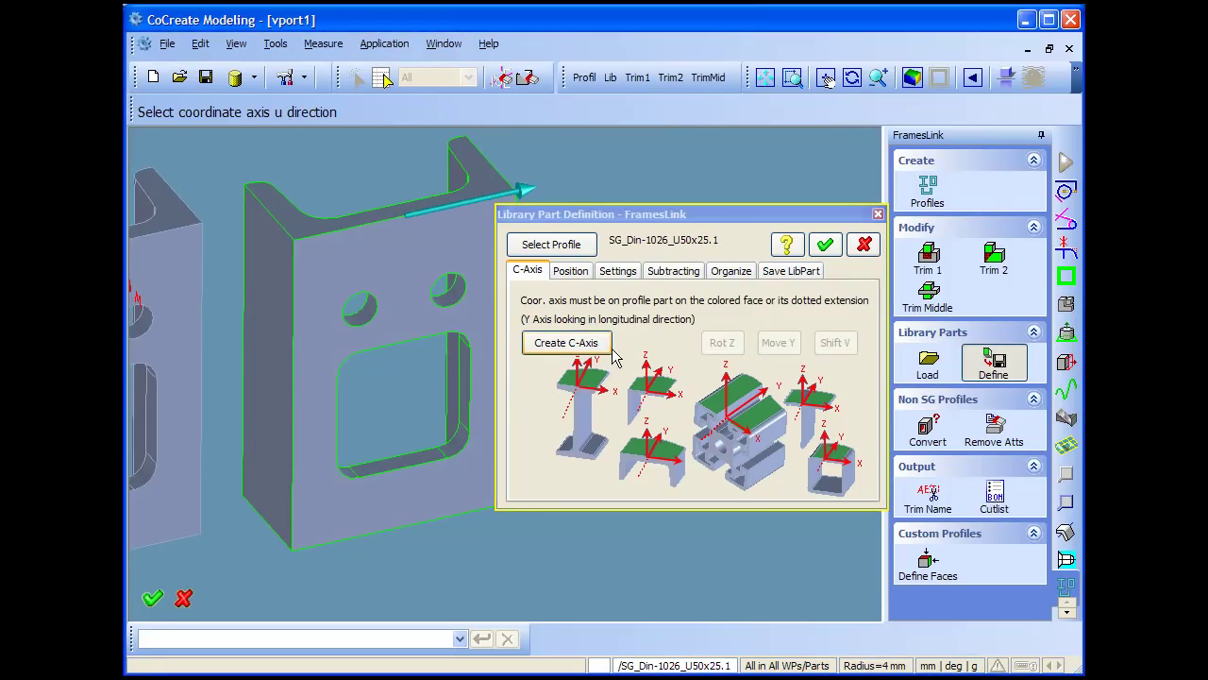
pyautogui.click(451, 207)
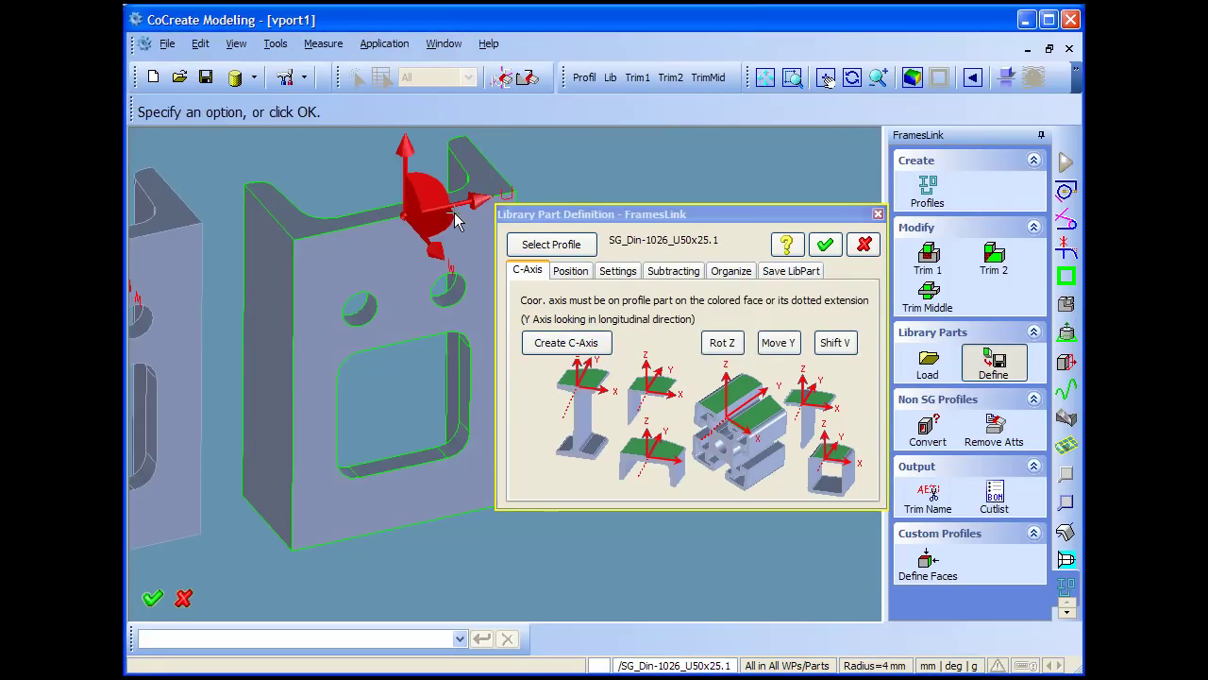
pyautogui.click(723, 343)
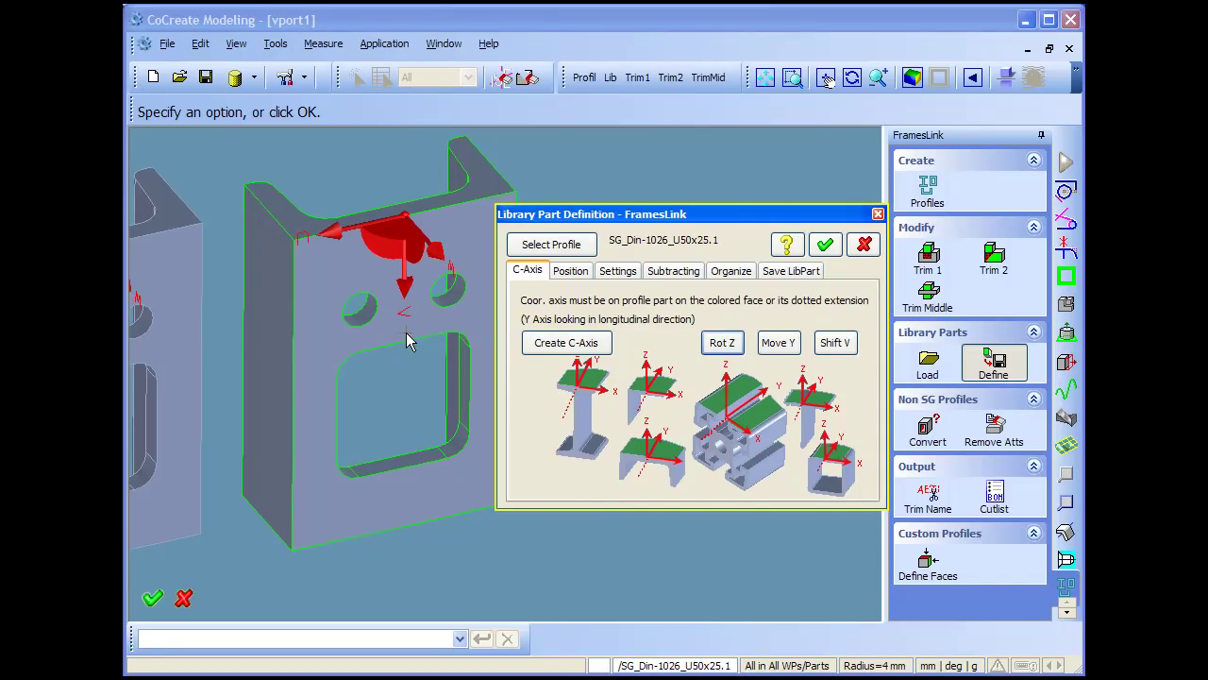
# Define the right part to be inserted into the target profile with a location changeable after loading, uniting immediately, and accept the definition.
pyautogui.click(570, 271)
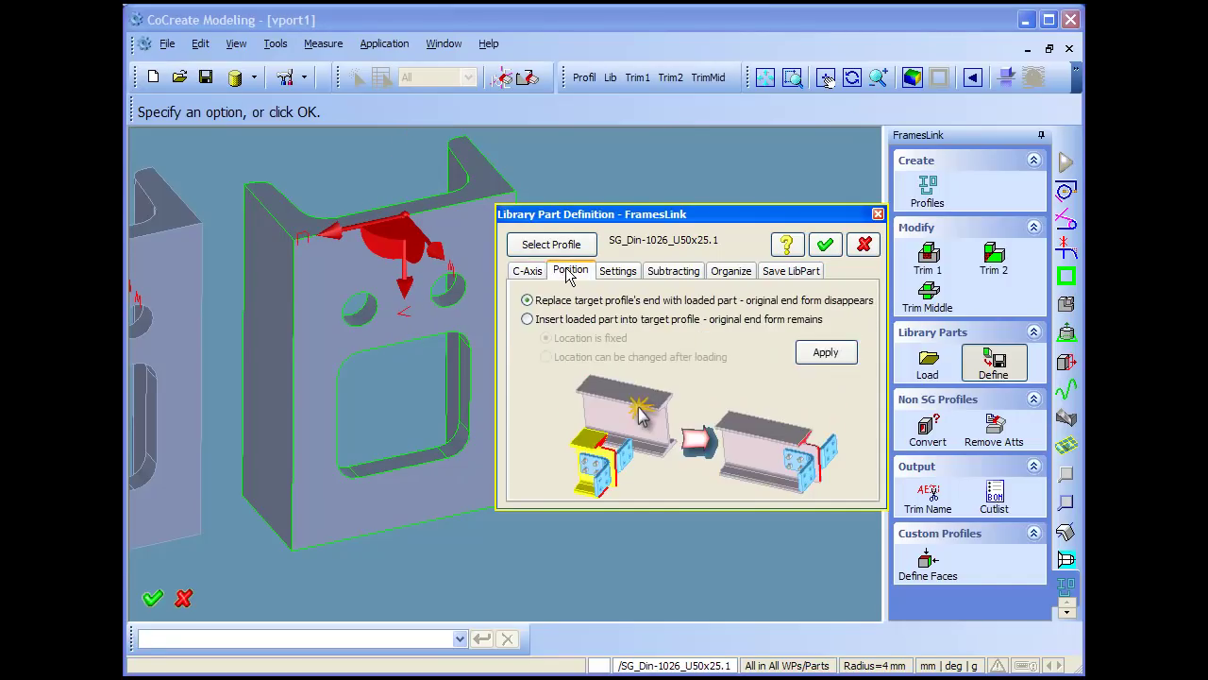
pyautogui.click(534, 319)
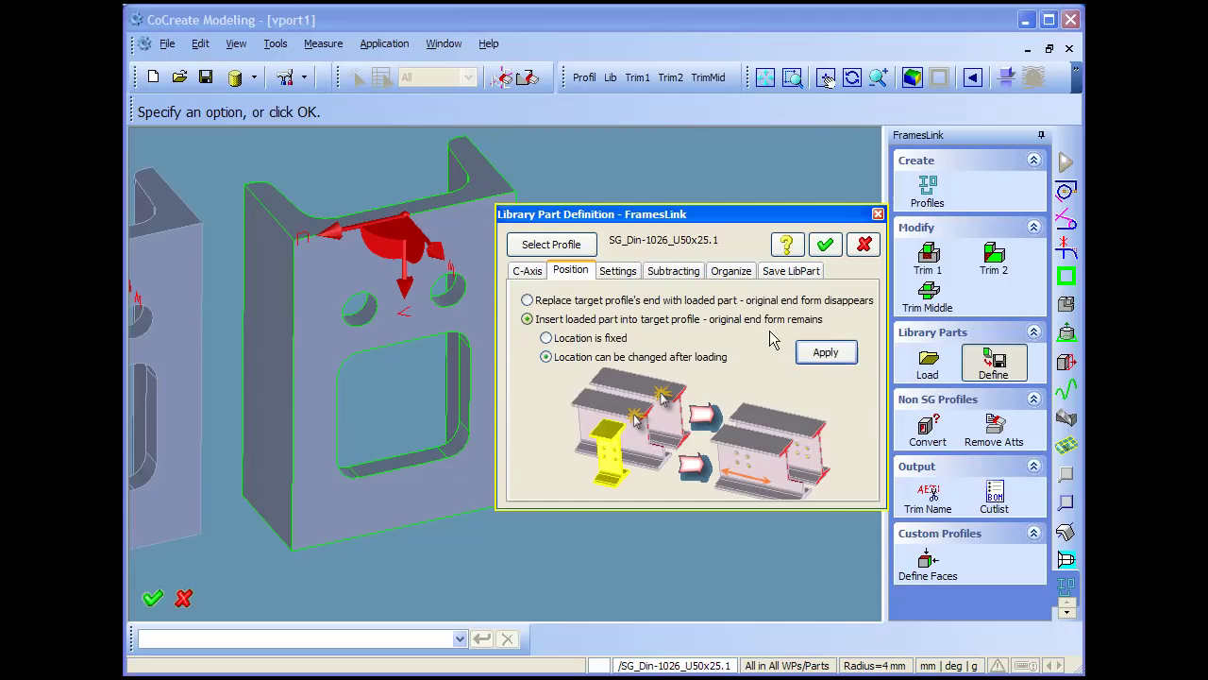
pyautogui.click(624, 273)
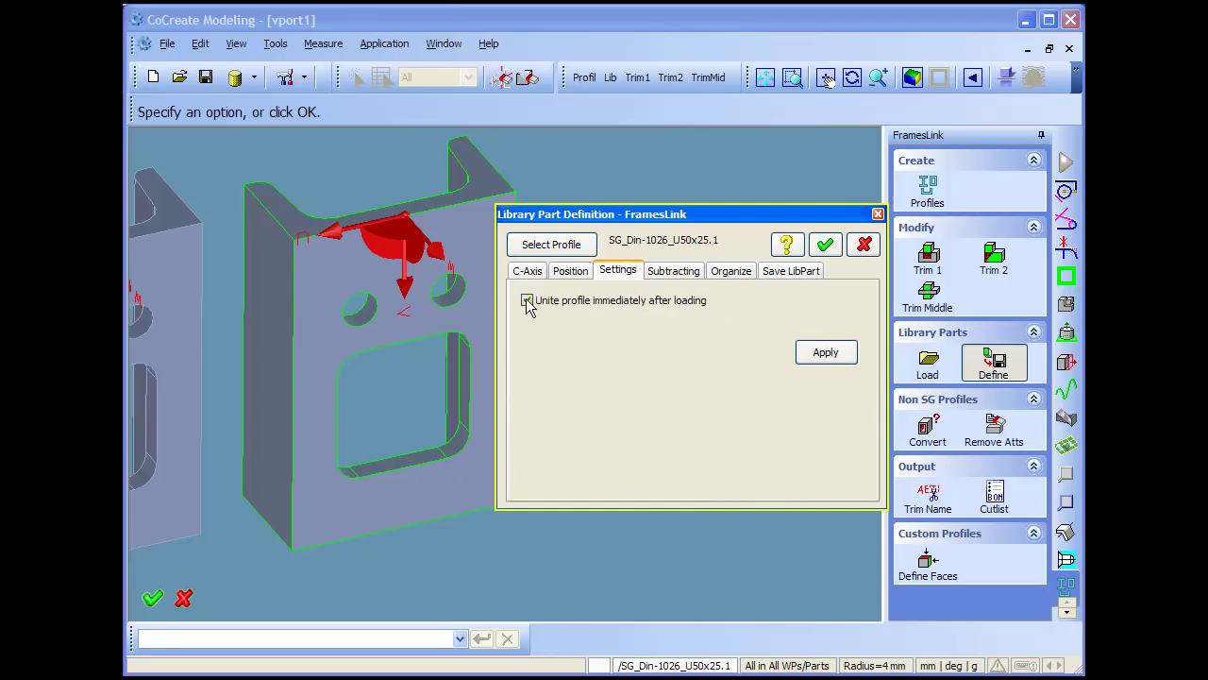
pyautogui.click(823, 352)
pyautogui.click(824, 353)
pyautogui.click(826, 245)
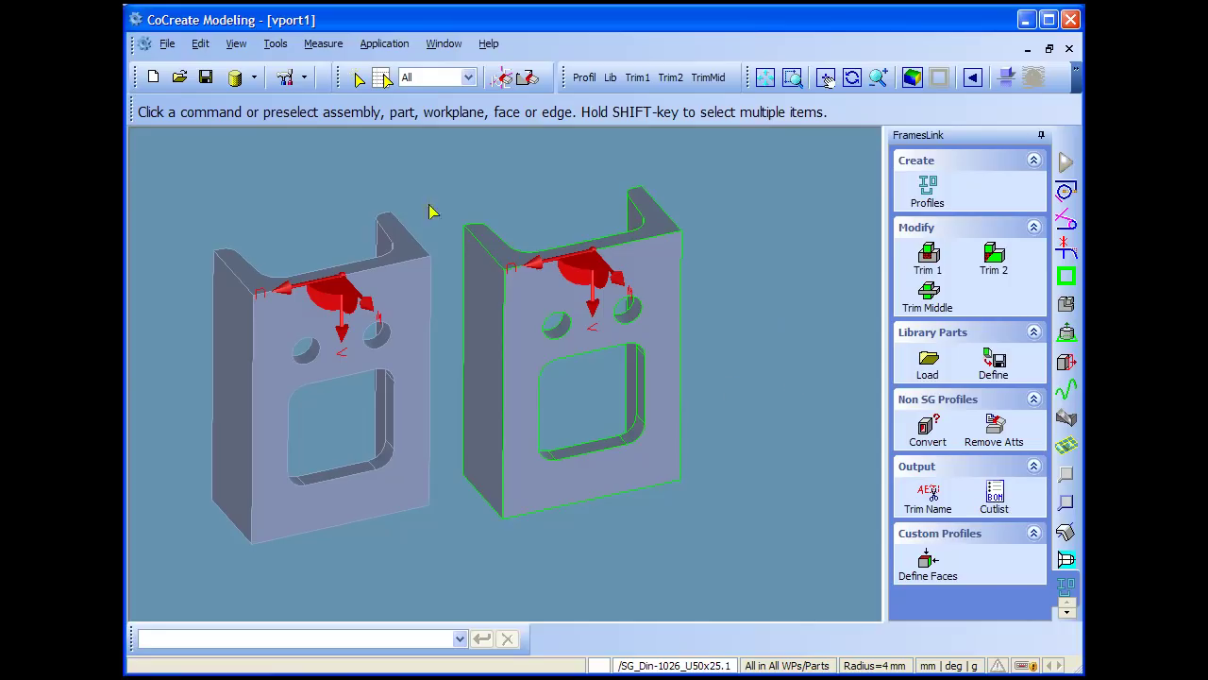
# Start saving a package and go to the U50x25 folder within Profiles, Parts_to_add_to_profiles, U-Profiles.
pyautogui.click(205, 77)
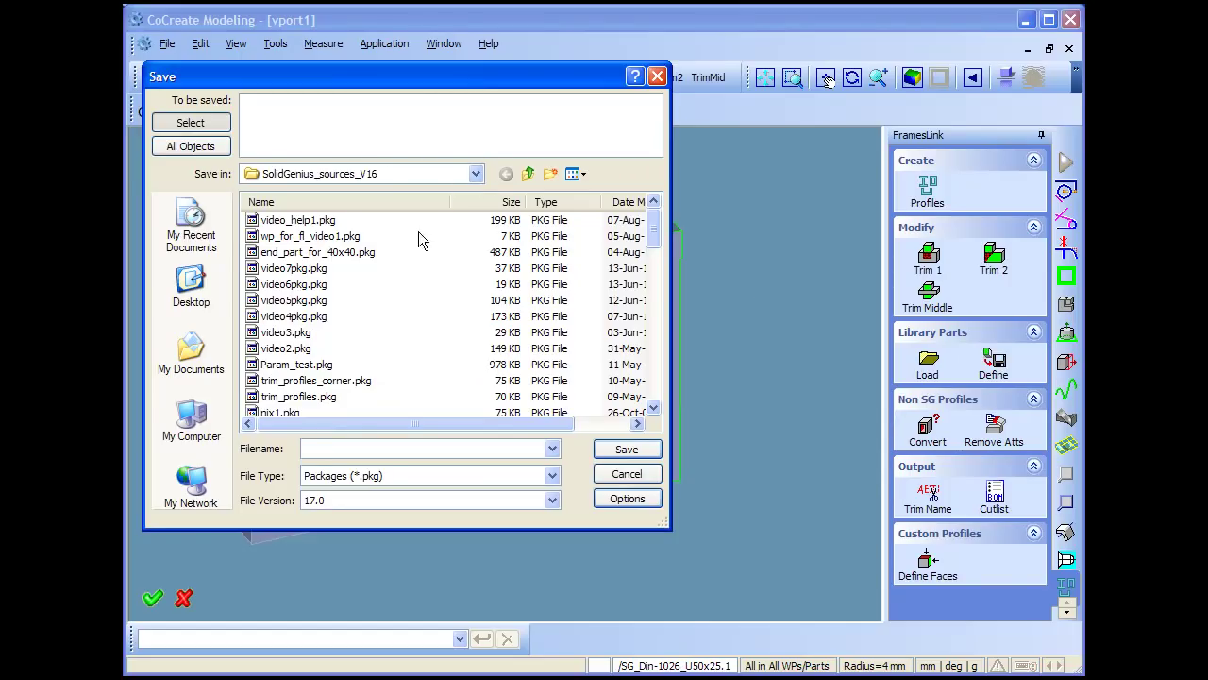
pyautogui.click(390, 203)
pyautogui.moveTo(655, 230); pyautogui.dragTo(657, 307)
pyautogui.doubleClick(277, 285)
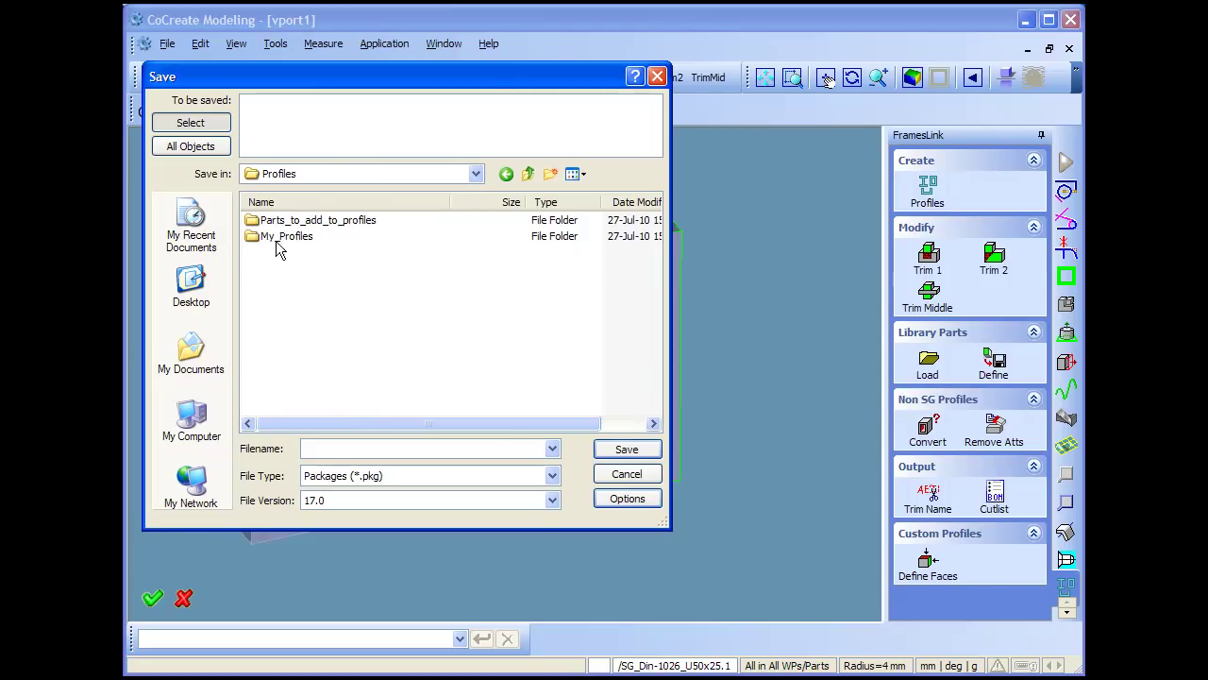
pyautogui.doubleClick(263, 221)
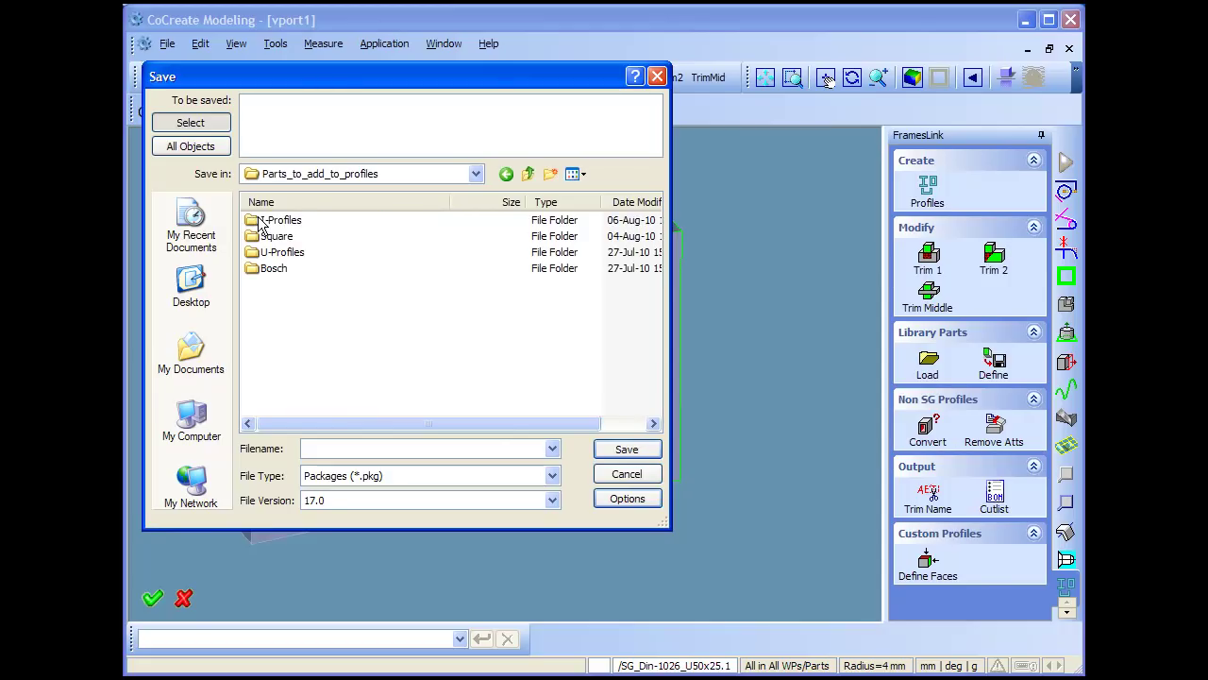
pyautogui.doubleClick(265, 252)
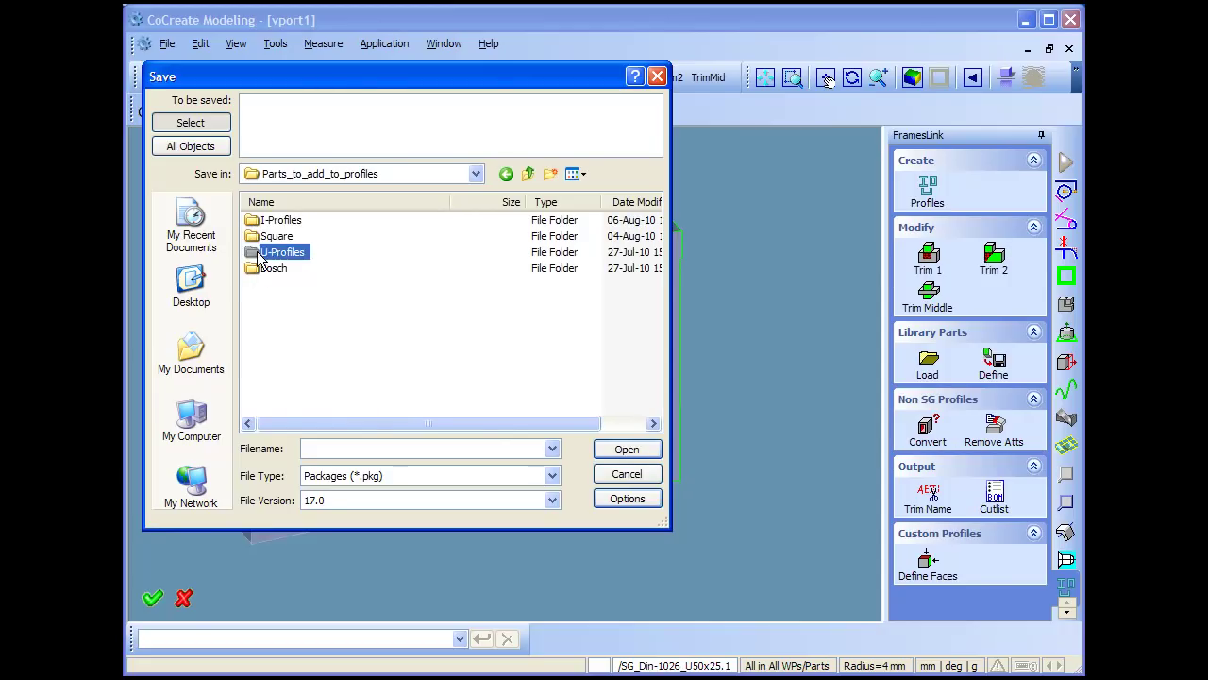
pyautogui.doubleClick(255, 223)
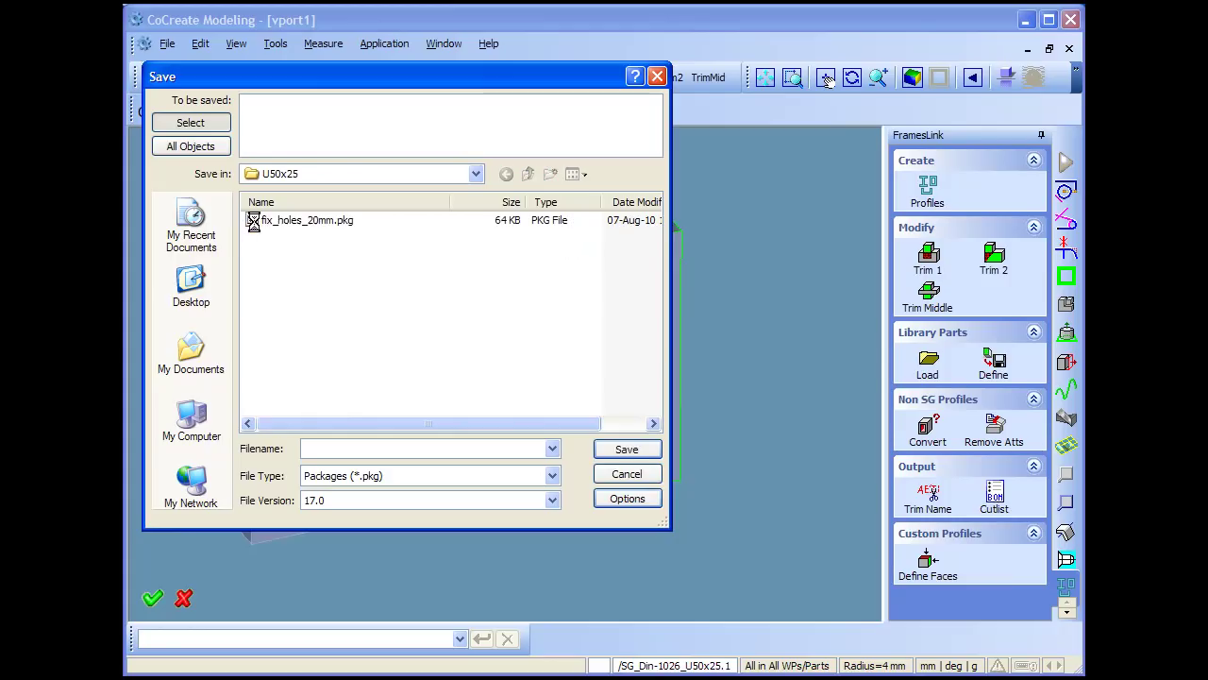
# Delete the existing fix_holes_20mm.pkg and save the left profile under that file name in the U50x25 folder.
pyautogui.click(342, 227)
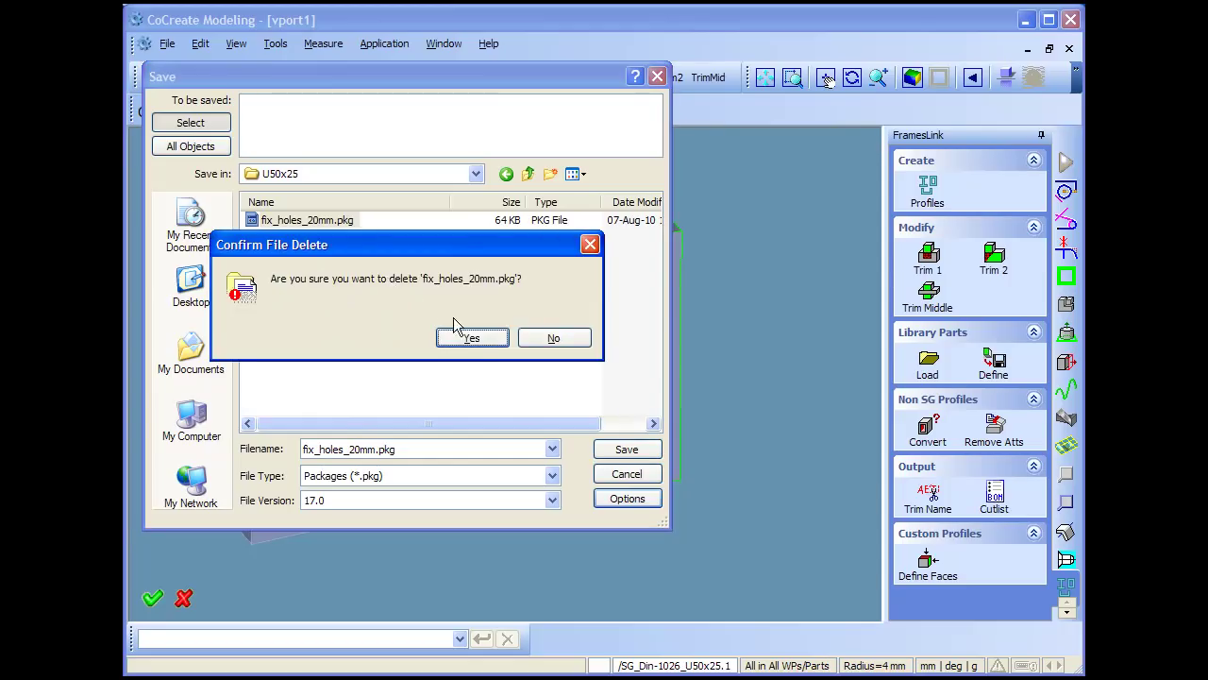
pyautogui.click(477, 338)
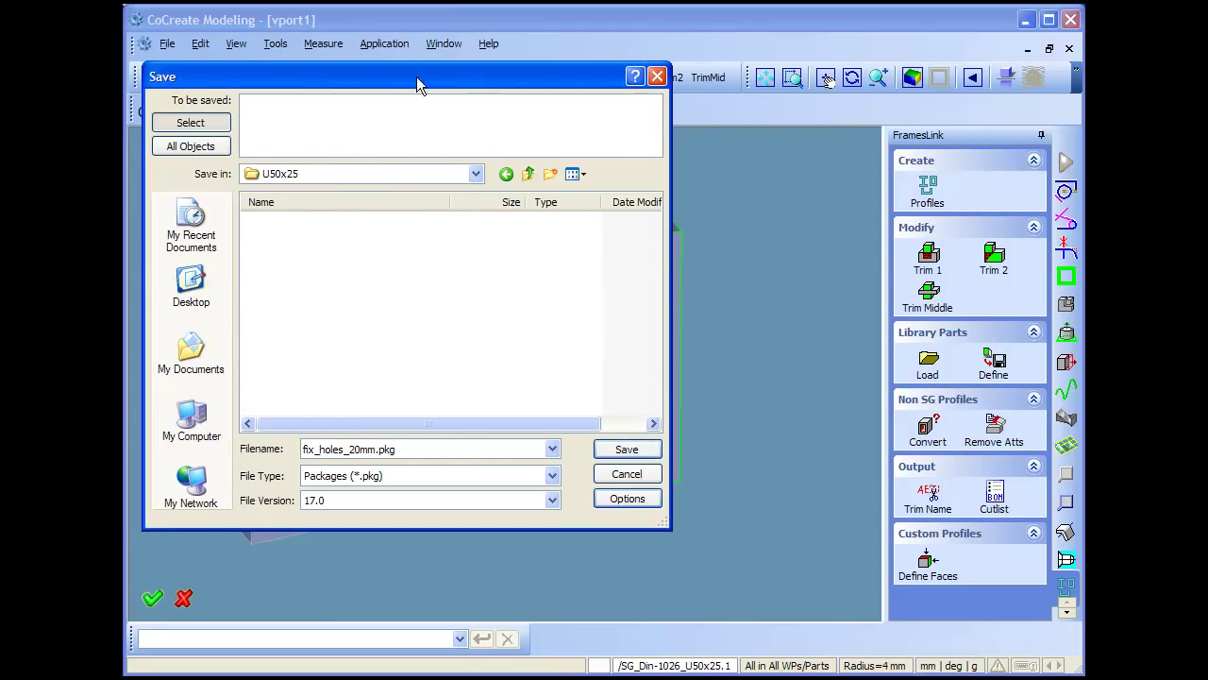
pyautogui.moveTo(416, 83); pyautogui.dragTo(752, 125)
pyautogui.click(526, 165)
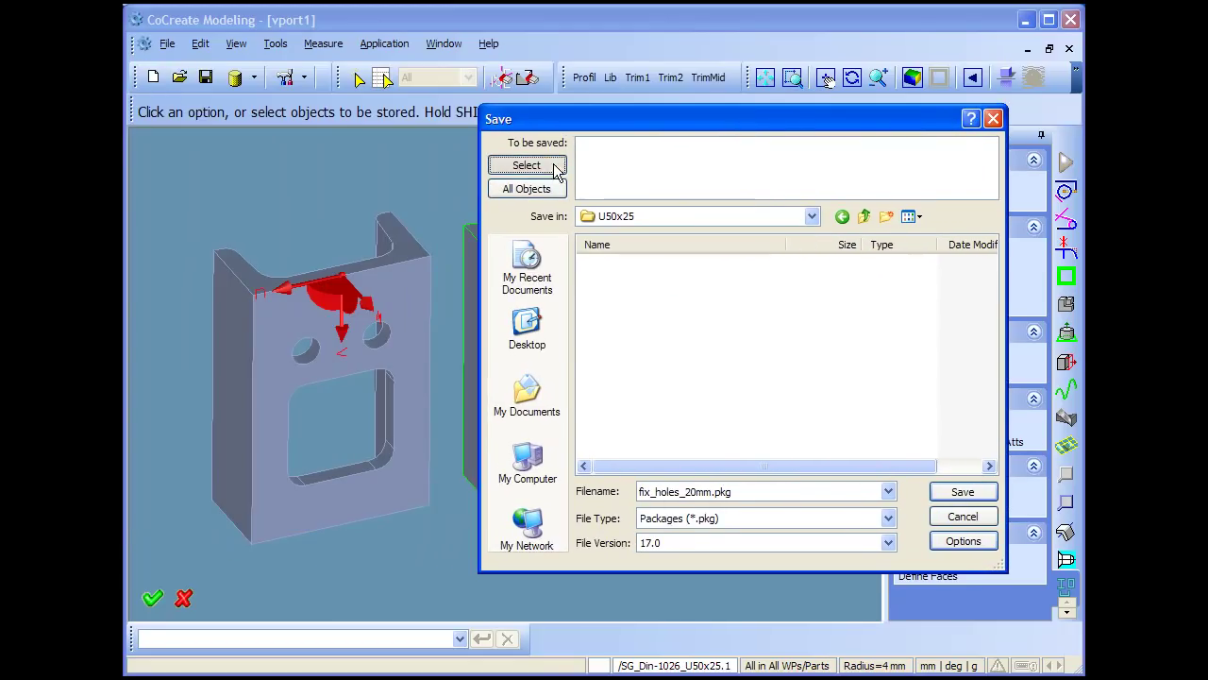
pyautogui.click(412, 279)
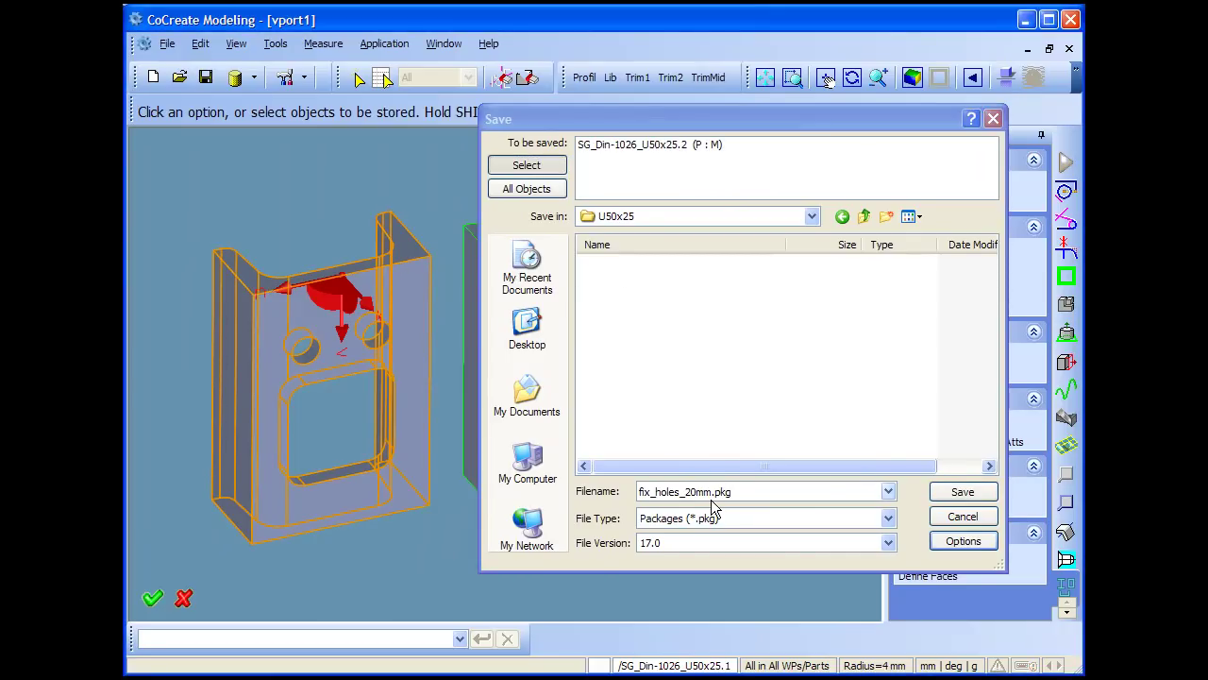
pyautogui.click(962, 495)
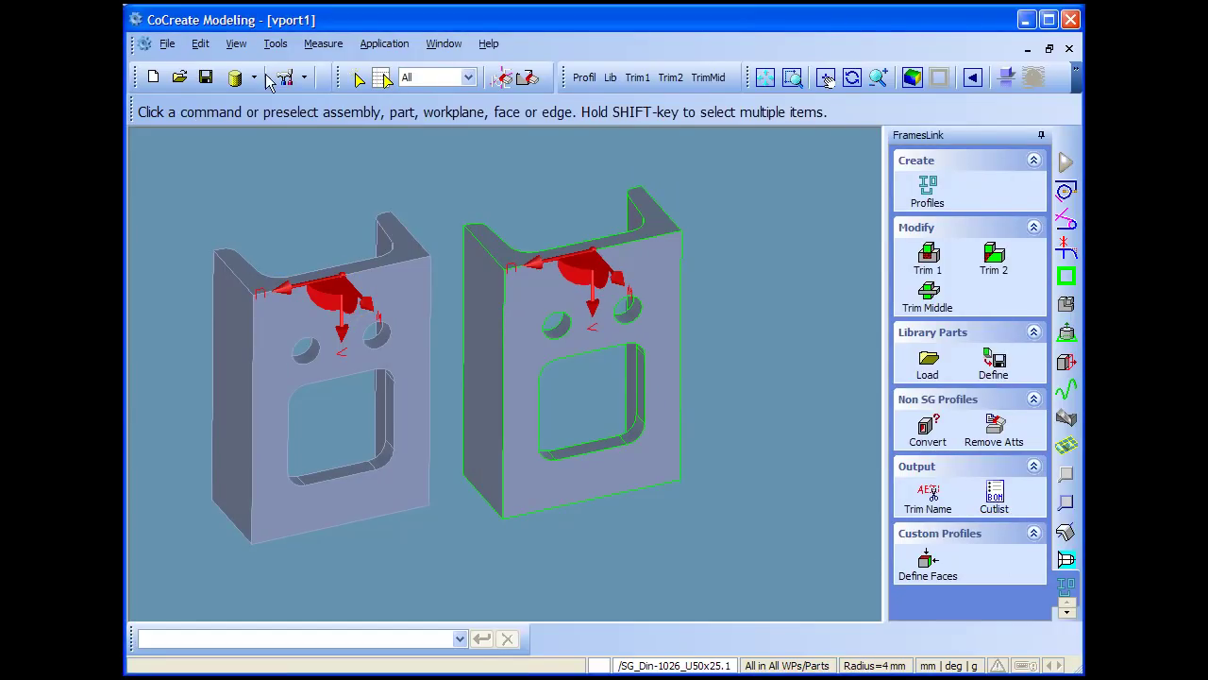
# Save the right profile as a package in the U50x25 folder, changing "fix" to "flex" in the existing fix_holes package's name.
pyautogui.click(205, 77)
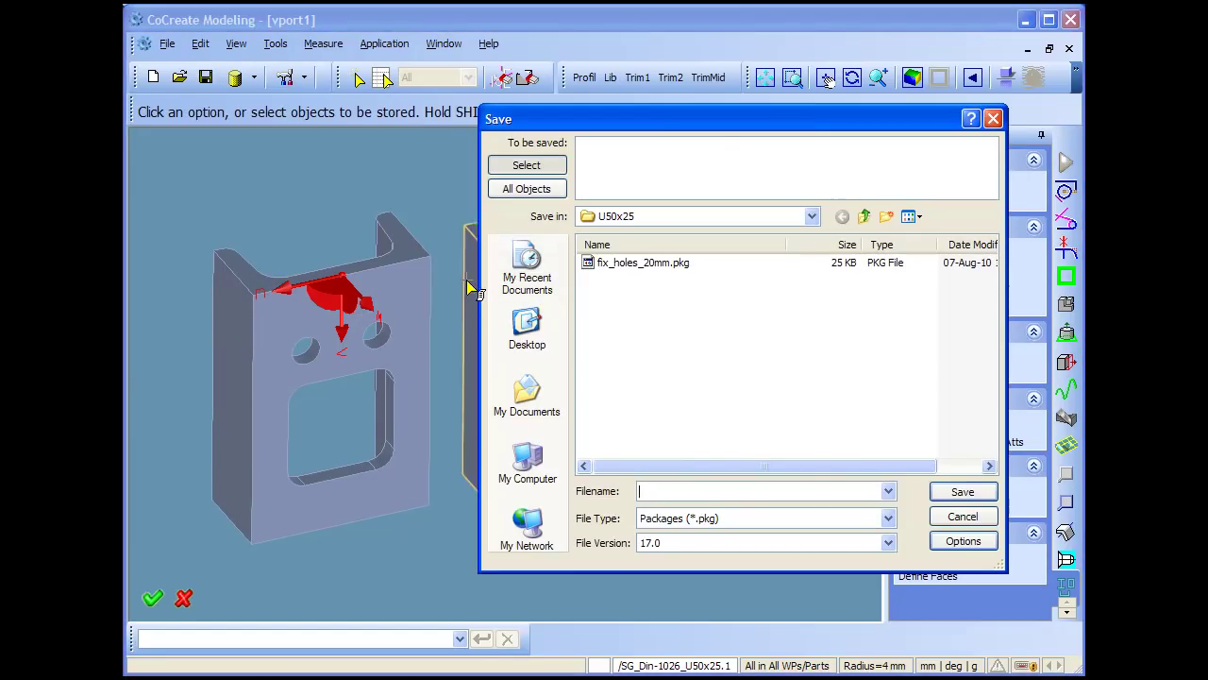
pyautogui.click(470, 288)
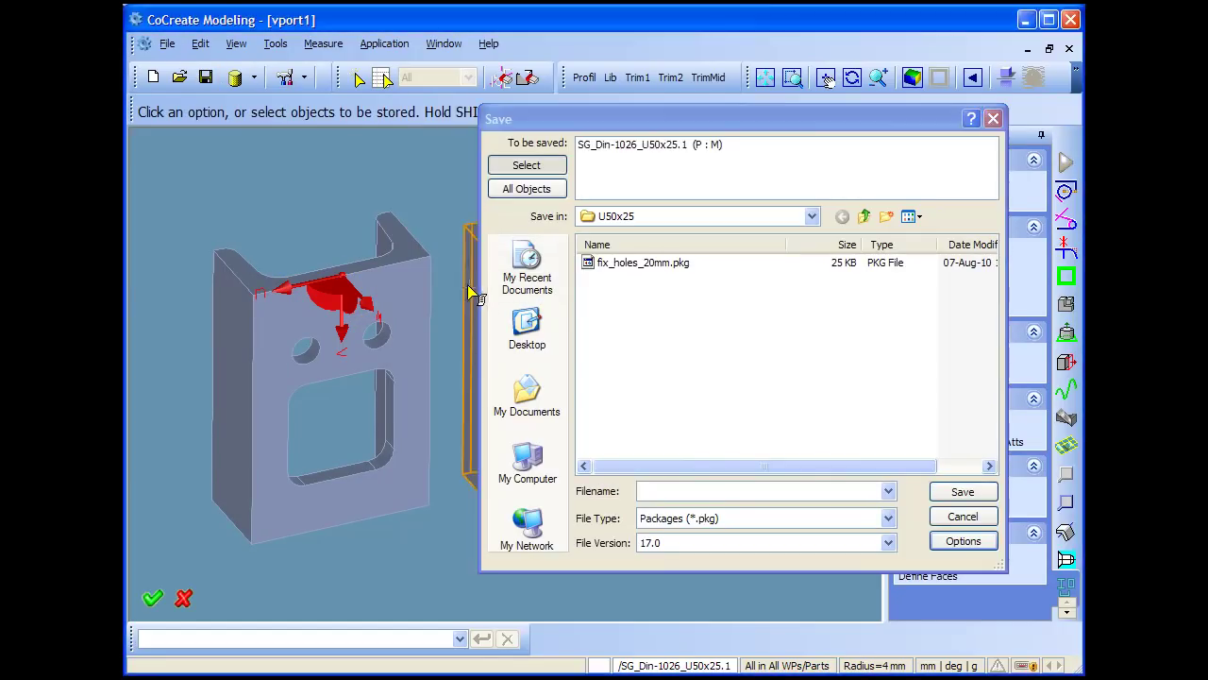
pyautogui.click(638, 264)
pyautogui.doubleClick(643, 491)
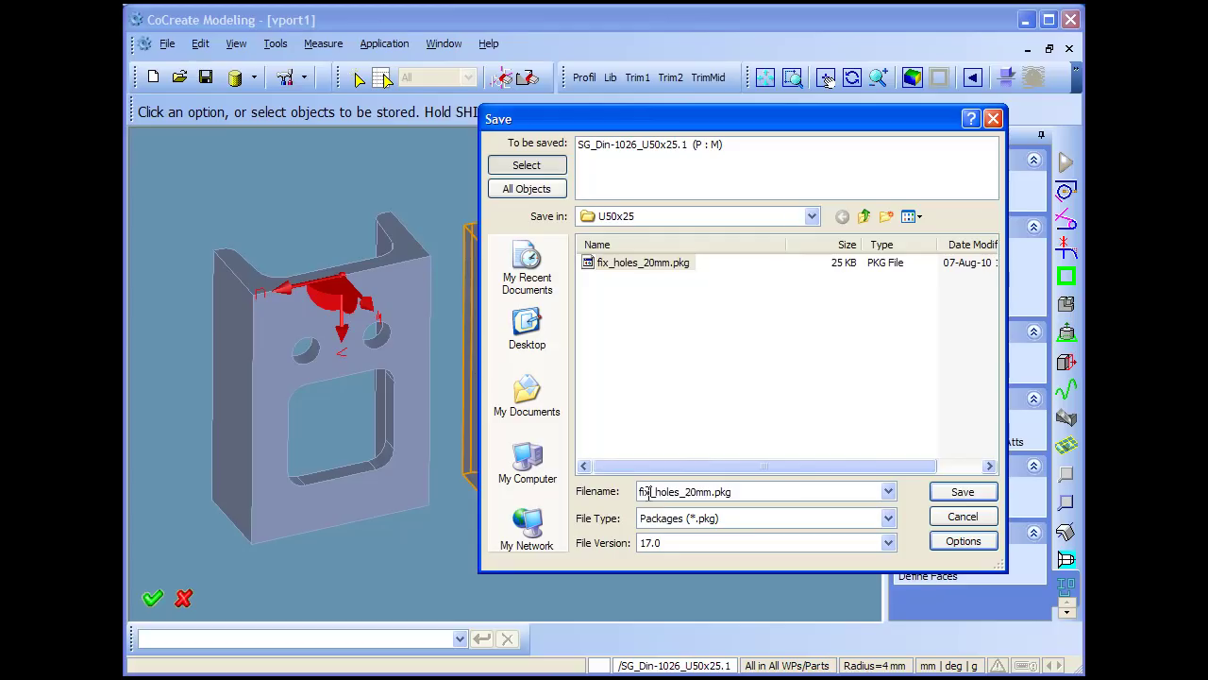
pyautogui.click(653, 491)
pyautogui.press('BackSpace')
pyautogui.press('BackSpace')
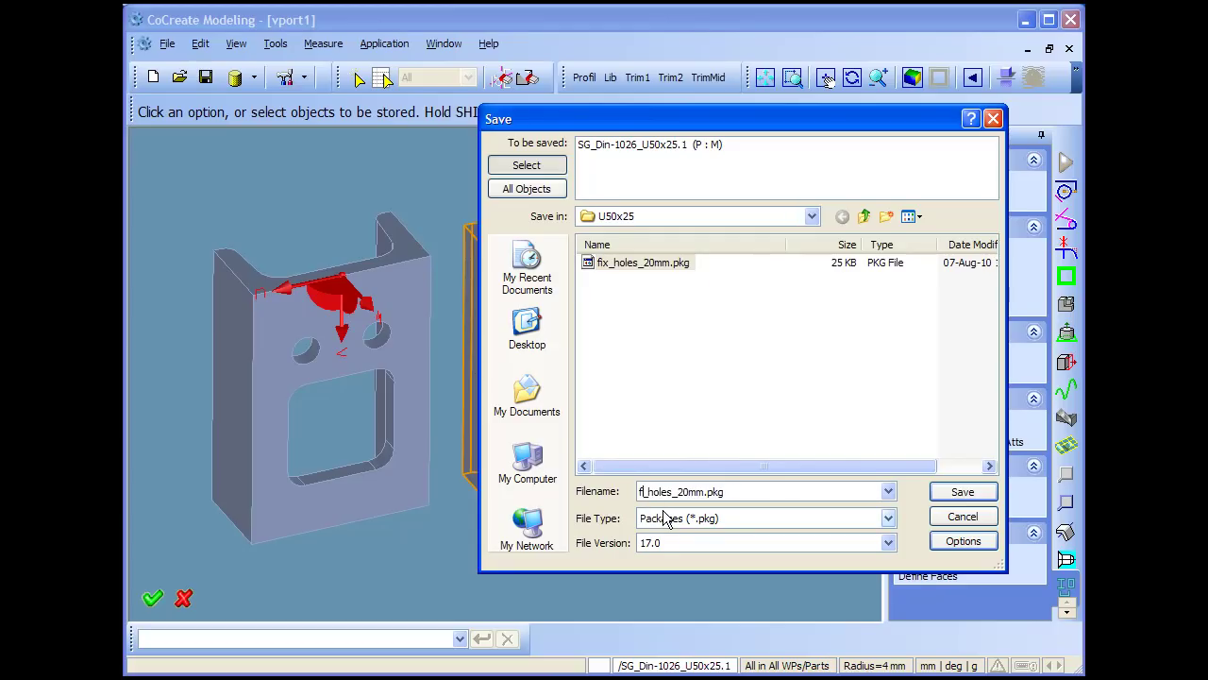
pyautogui.write('lex')
pyautogui.press('Return')
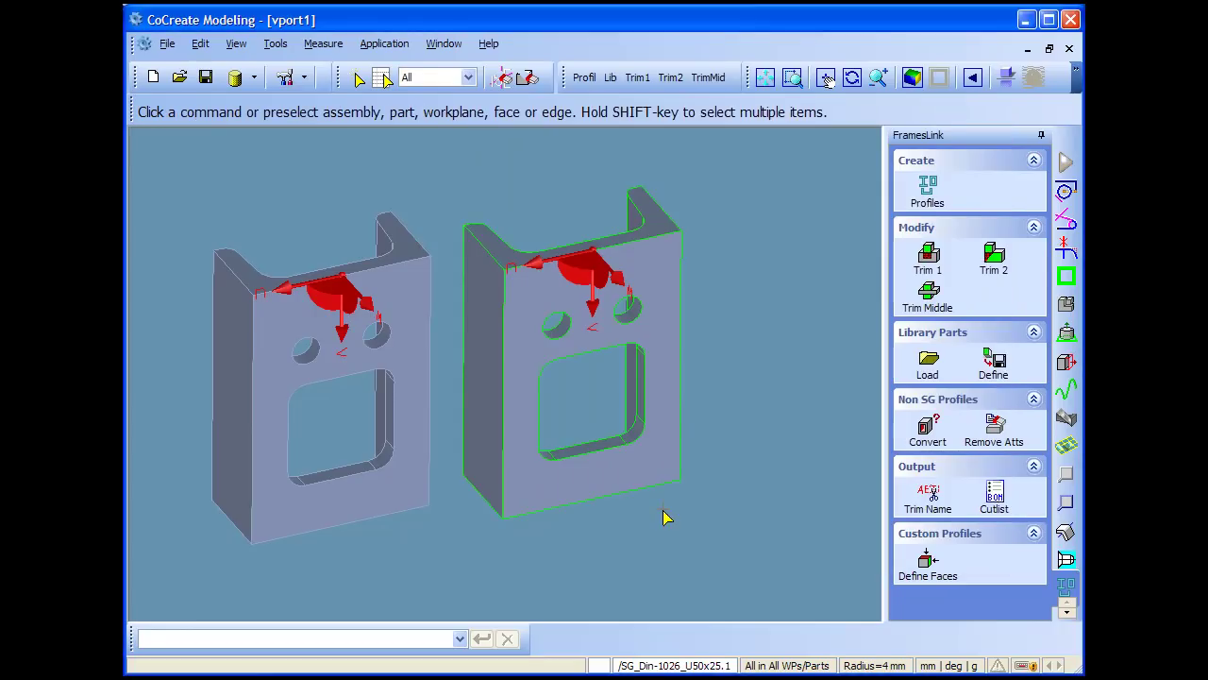
# Start a SolidGenius BMP capture with the image width and height both set to 75.
pyautogui.scroll(-3, 721, 456)
pyautogui.moveTo(721, 451); pyautogui.dragTo(721, 405, button='middle')
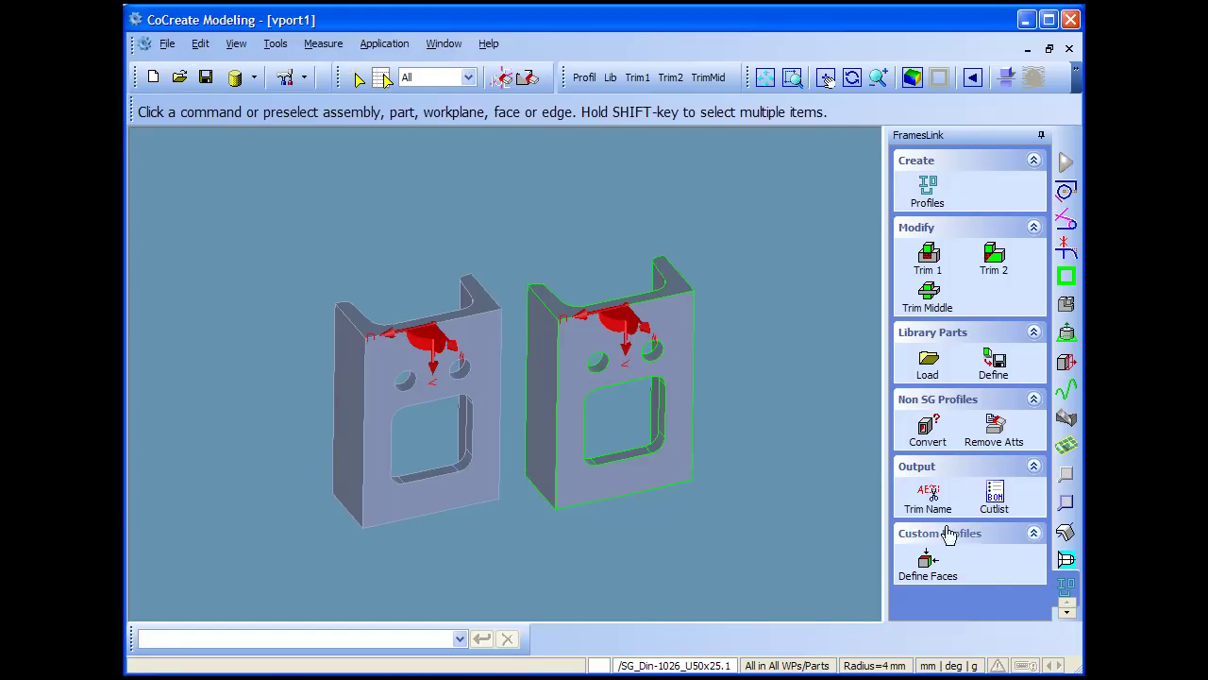
pyautogui.click(1067, 612)
pyautogui.click(1067, 611)
pyautogui.click(1064, 561)
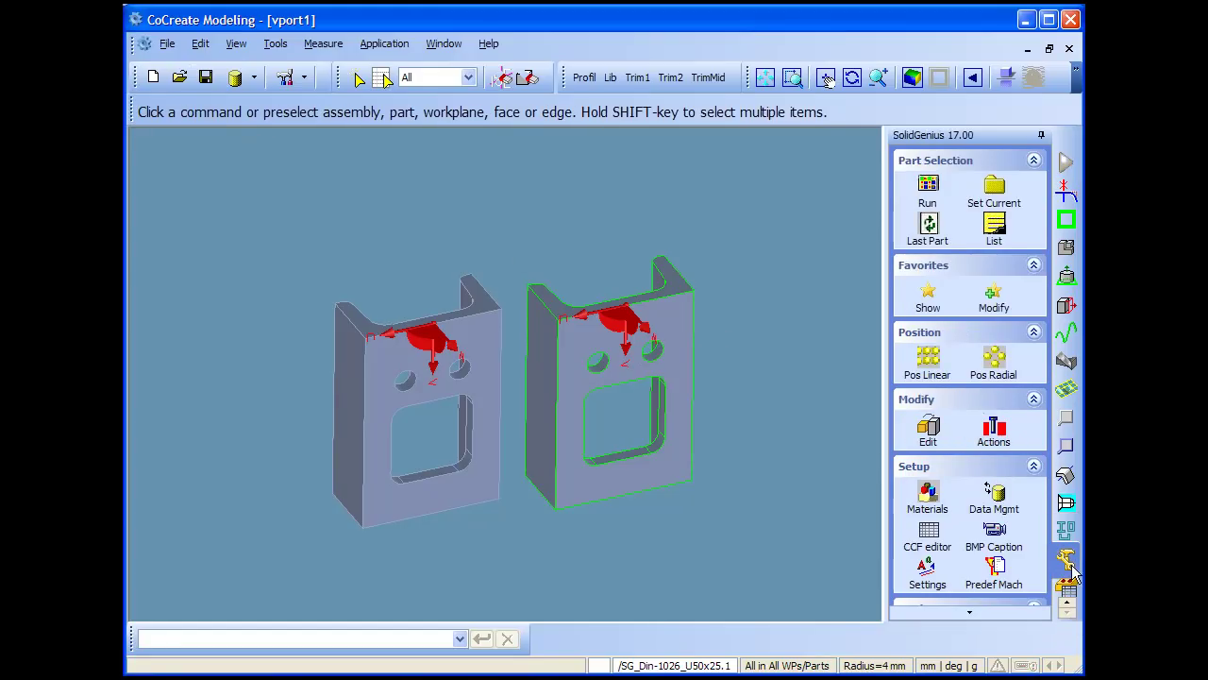
pyautogui.click(993, 536)
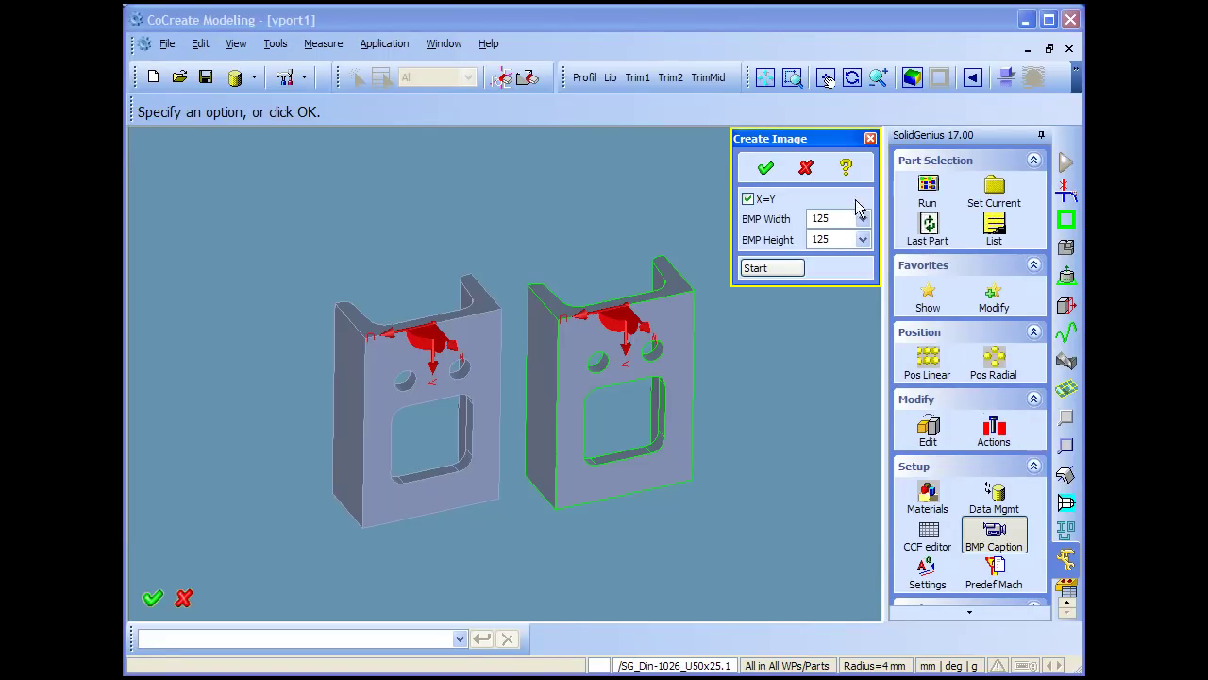
pyautogui.click(862, 218)
pyautogui.click(840, 244)
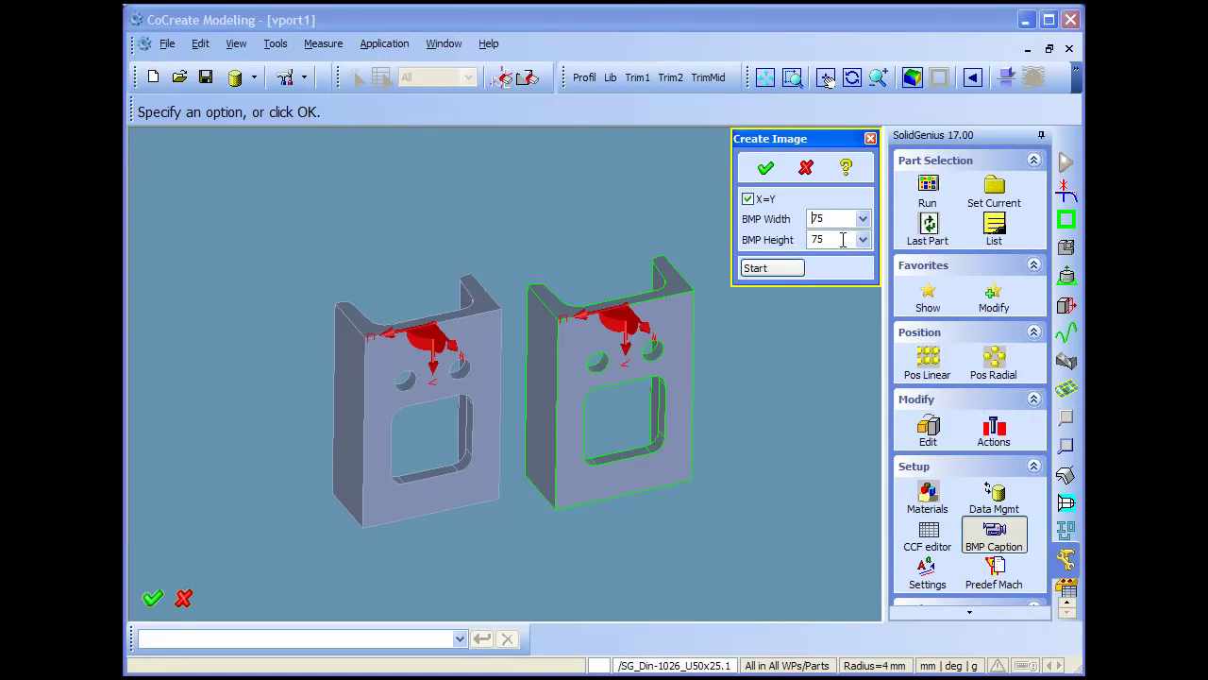
pyautogui.click(772, 269)
# Frame a single punched profile at an angle in the capture preview and accept the image.
pyautogui.moveTo(321, 76); pyautogui.dragTo(638, 286)
pyautogui.moveTo(745, 451); pyautogui.dragTo(758, 248, button='middle')
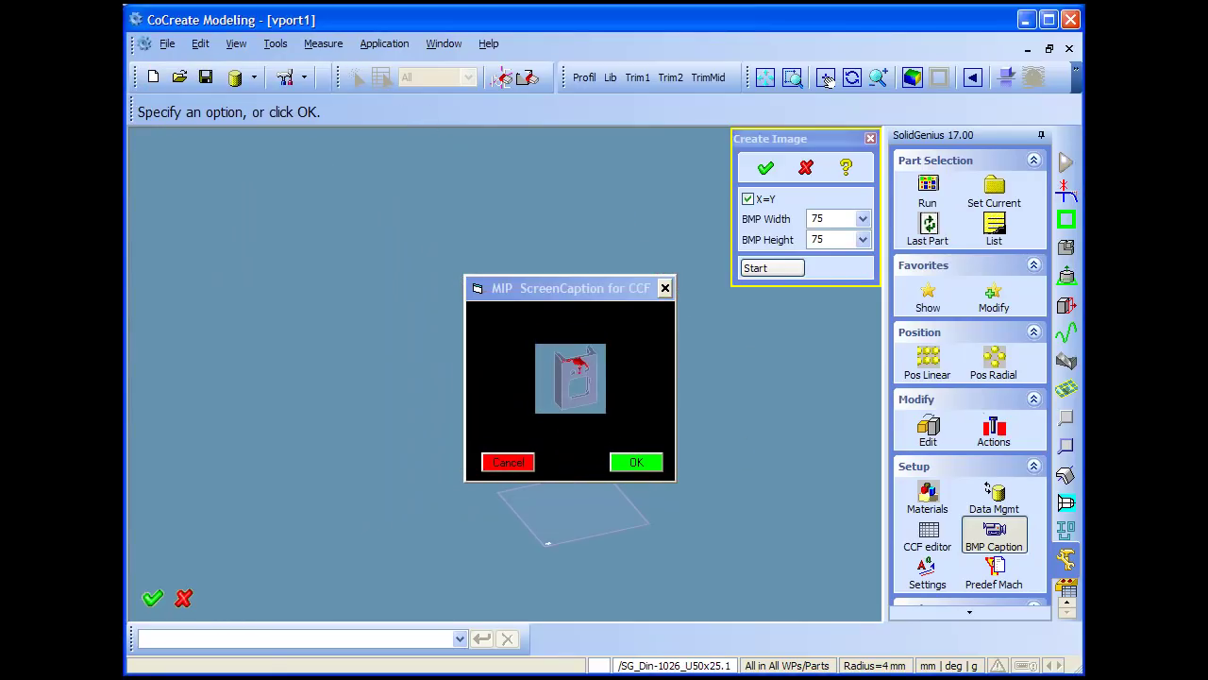
pyautogui.moveTo(749, 431); pyautogui.dragTo(742, 424, button='middle')
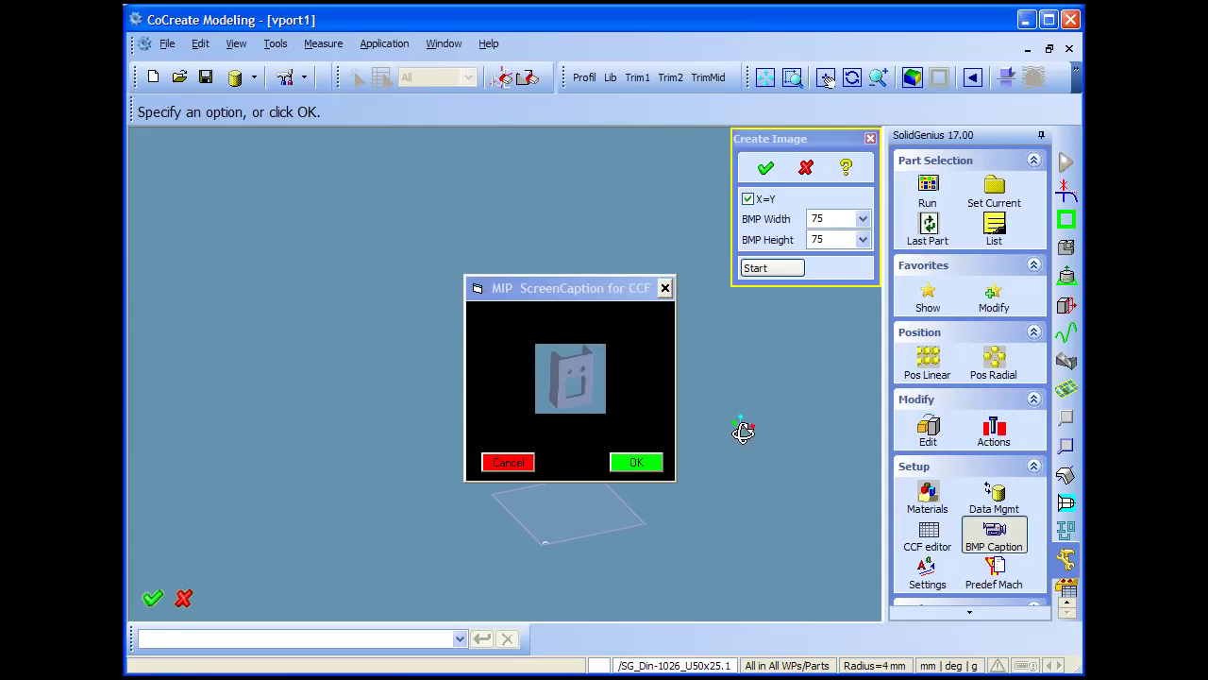
pyautogui.click(636, 461)
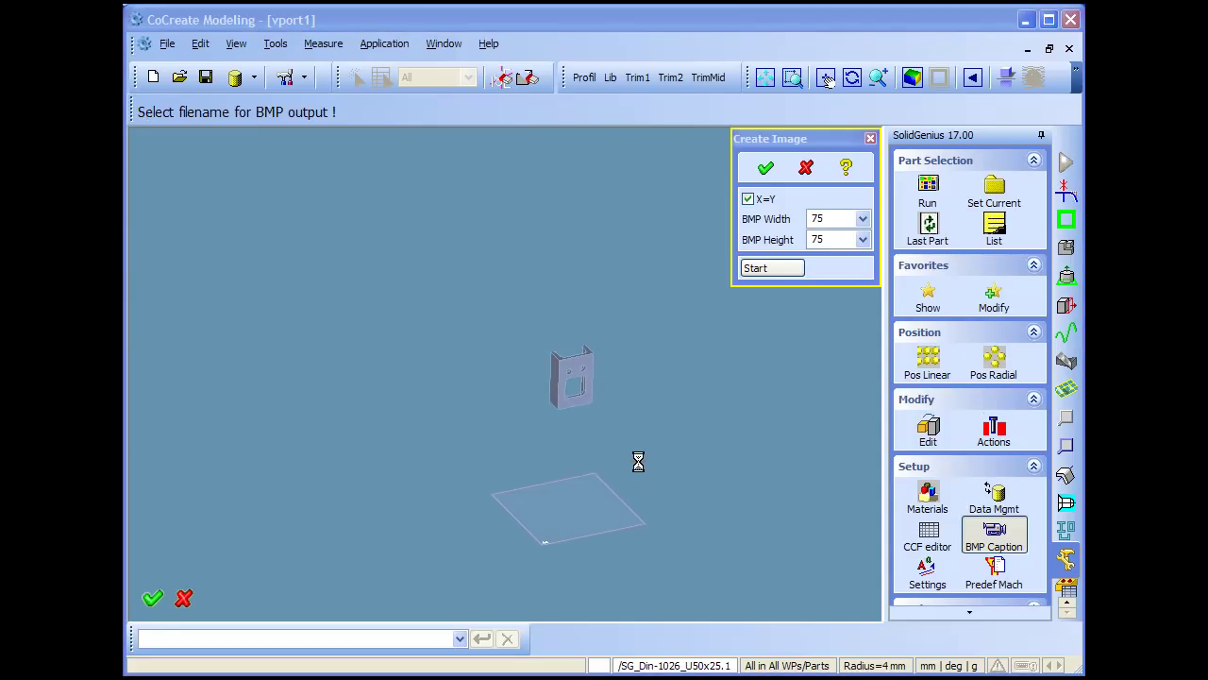
# Save the captured image as flex_holes.bmp in the U50x25 folder and close the image tool.
pyautogui.click(669, 197)
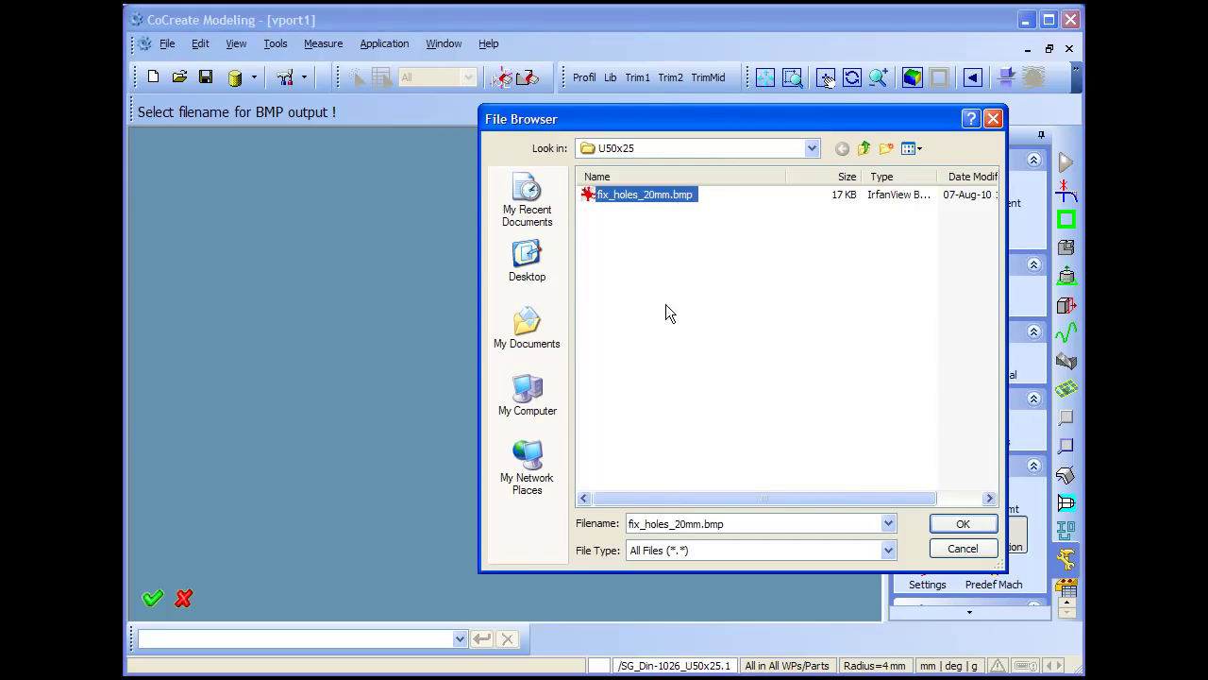
pyautogui.click(637, 529)
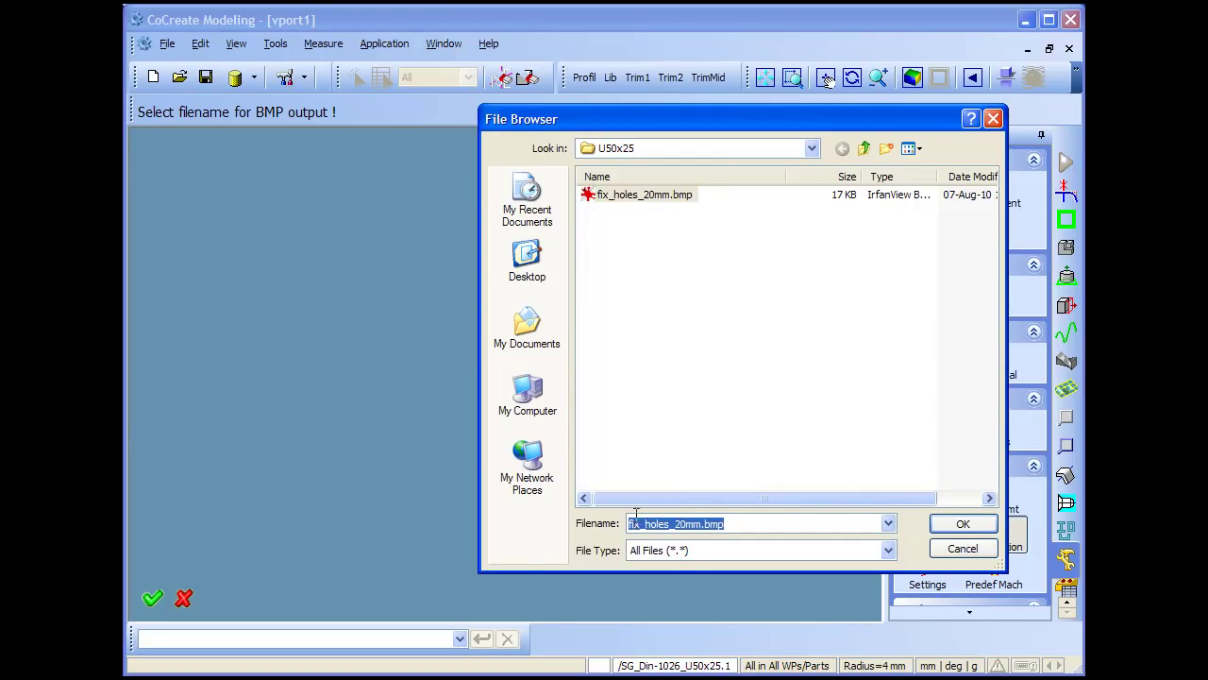
pyautogui.click(636, 522)
pyautogui.press('BackSpace')
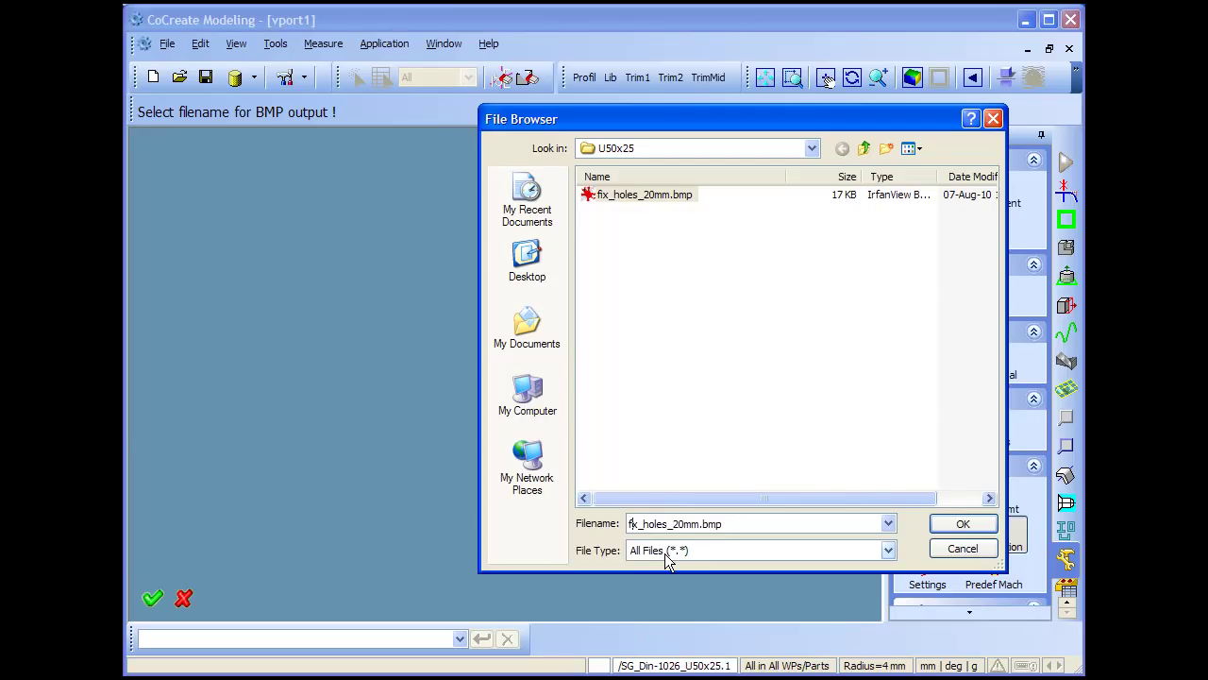
pyautogui.write('le')
pyautogui.press('Return')
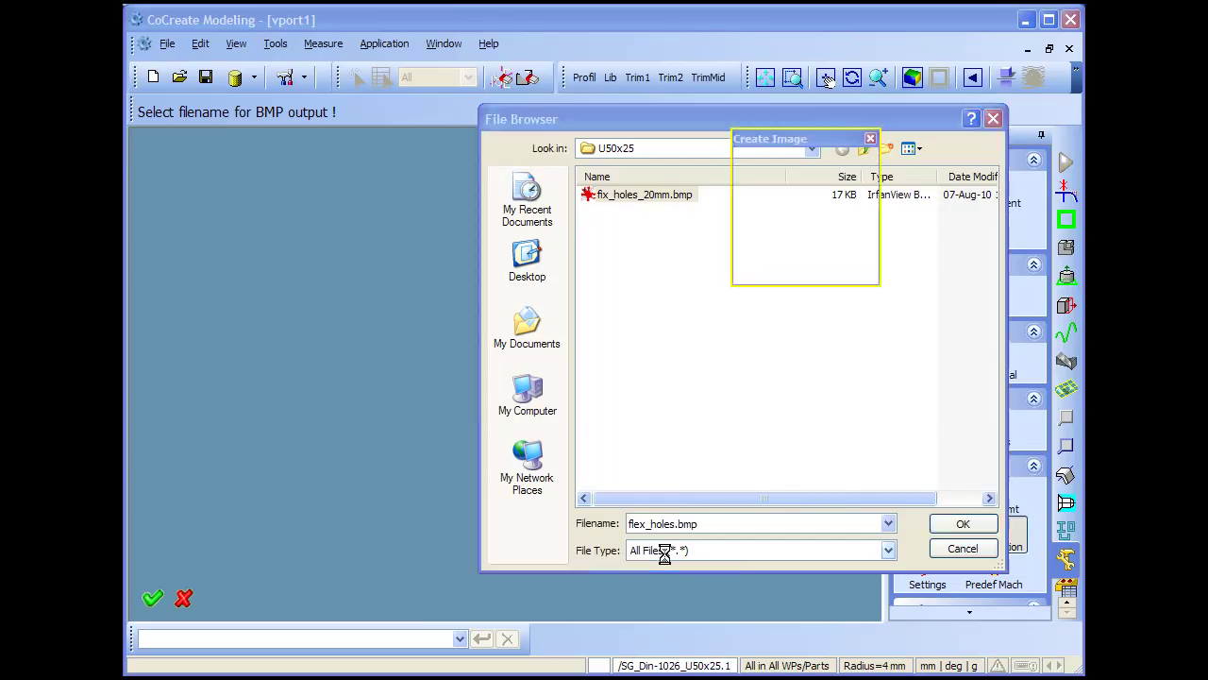
pyautogui.click(805, 167)
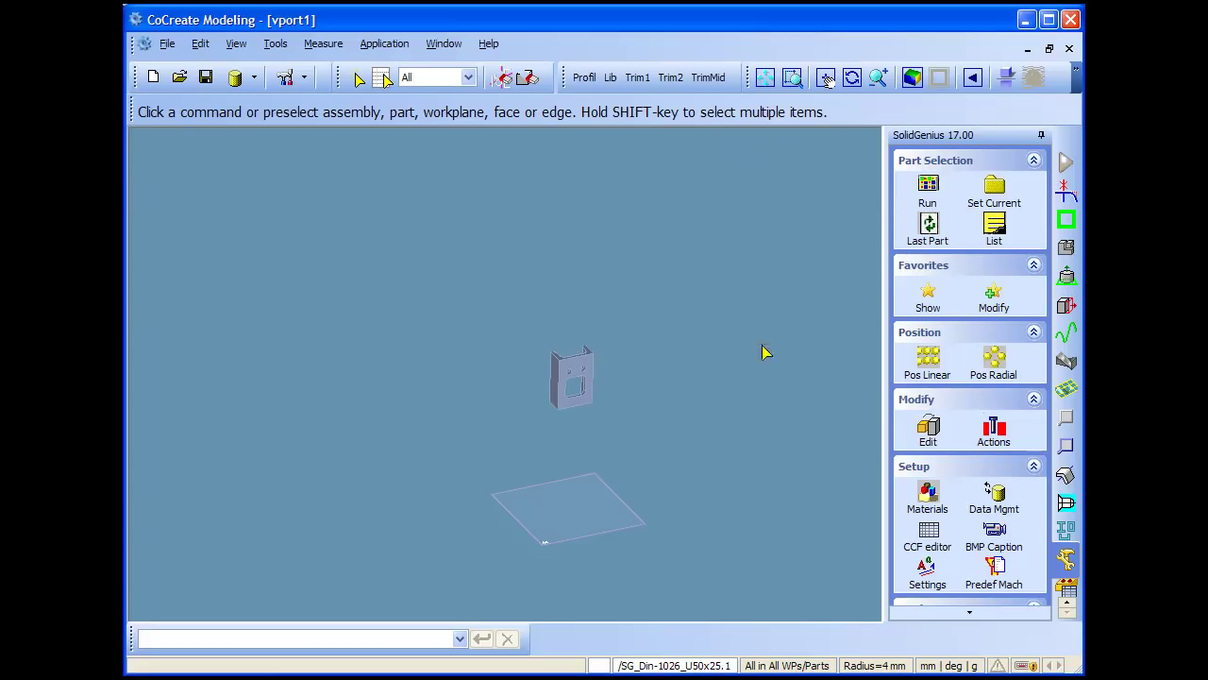
# Delete both punched profiles and set the remaining workplane active.
pyautogui.scroll(-1, 717, 331)
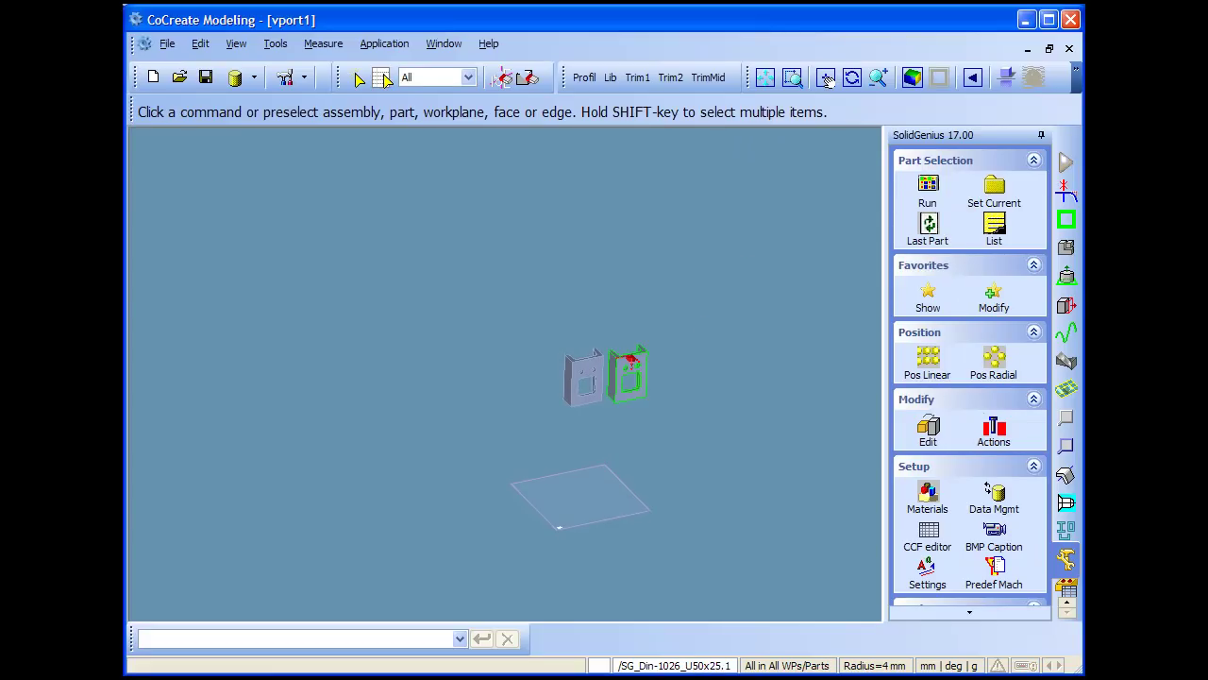
pyautogui.click(527, 78)
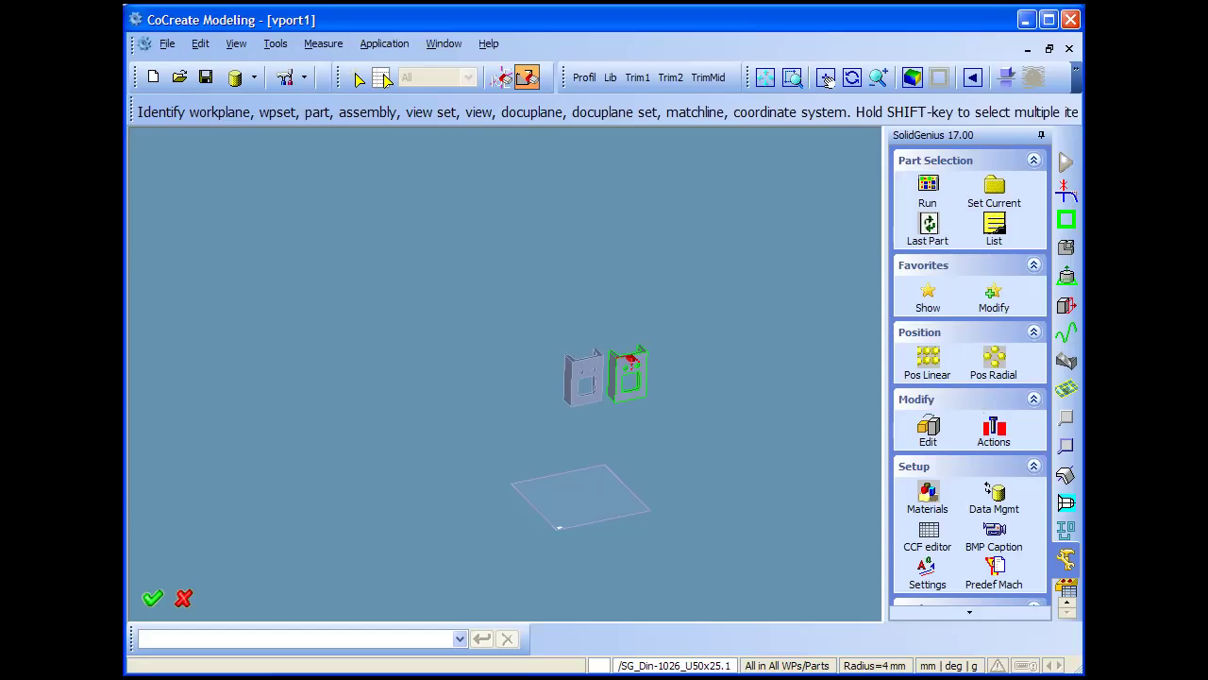
pyautogui.click(629, 377)
pyautogui.click(586, 379)
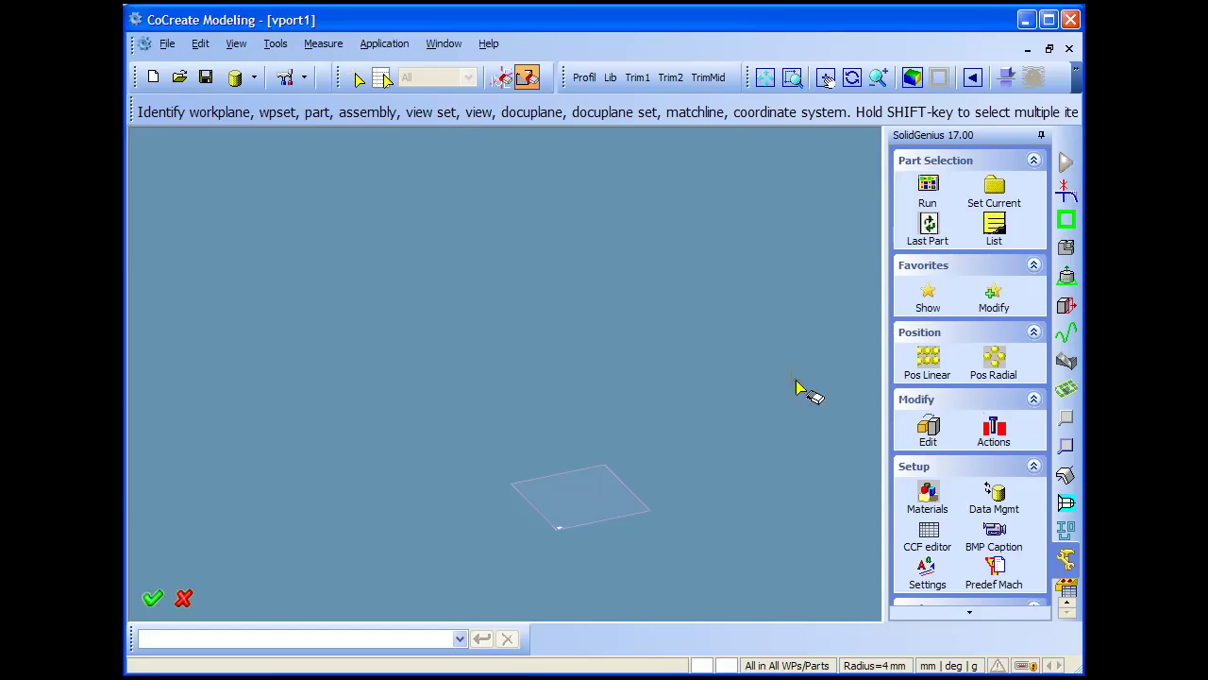
pyautogui.press('Escape')
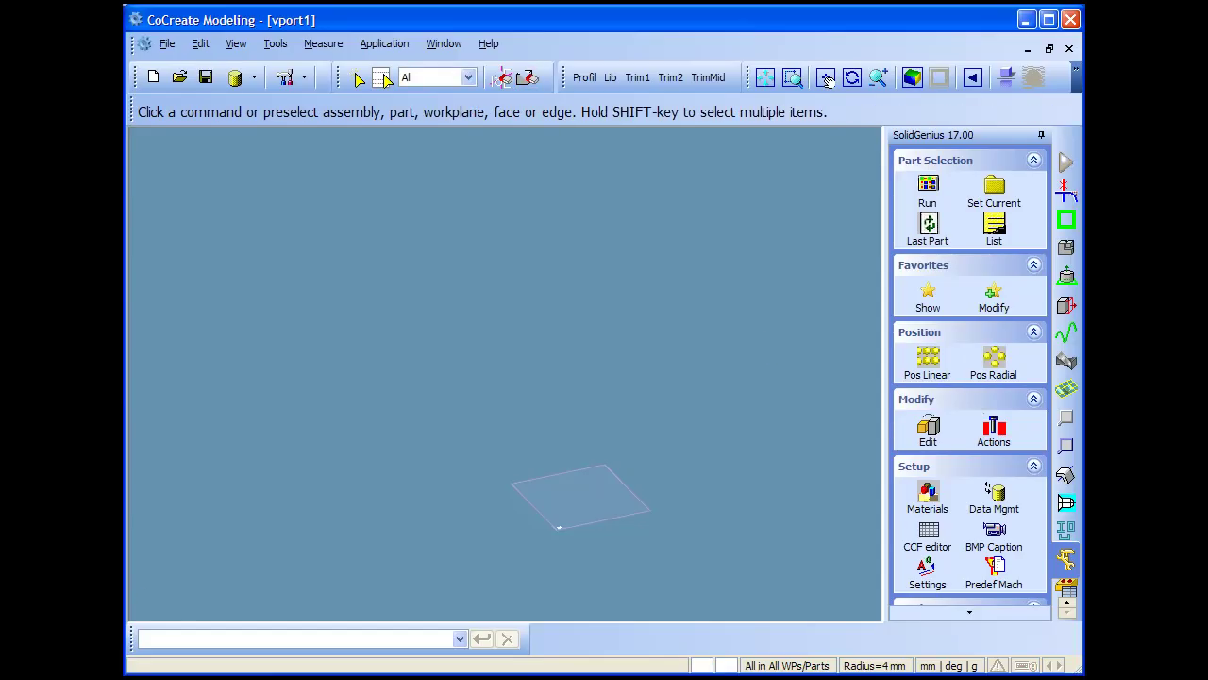
pyautogui.rightClick(1083, 98)
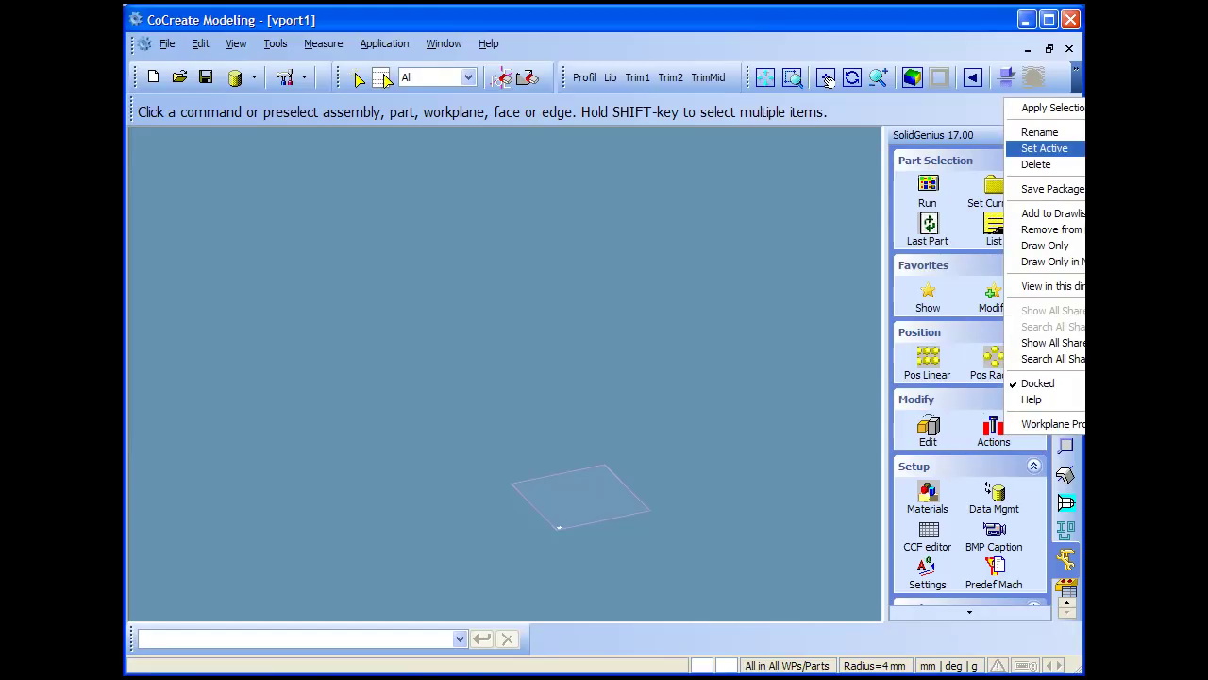
pyautogui.click(1047, 149)
# Create a vertical DIN 1026 U 50 x 25 steel profile about 290 mm long from a free point beside the workplane.
pyautogui.moveTo(724, 336); pyautogui.dragTo(685, 274, button='middle')
pyautogui.scroll(-1, 685, 271)
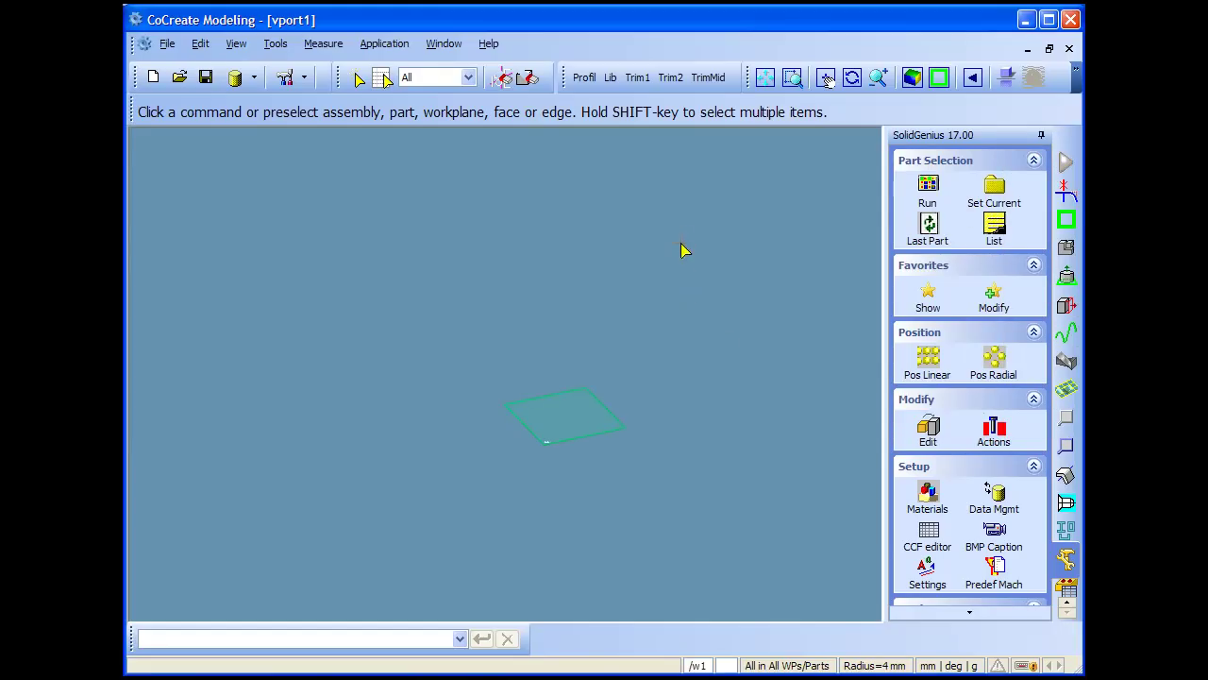
pyautogui.click(584, 77)
pyautogui.moveTo(491, 134); pyautogui.dragTo(637, 243)
pyautogui.click(665, 294)
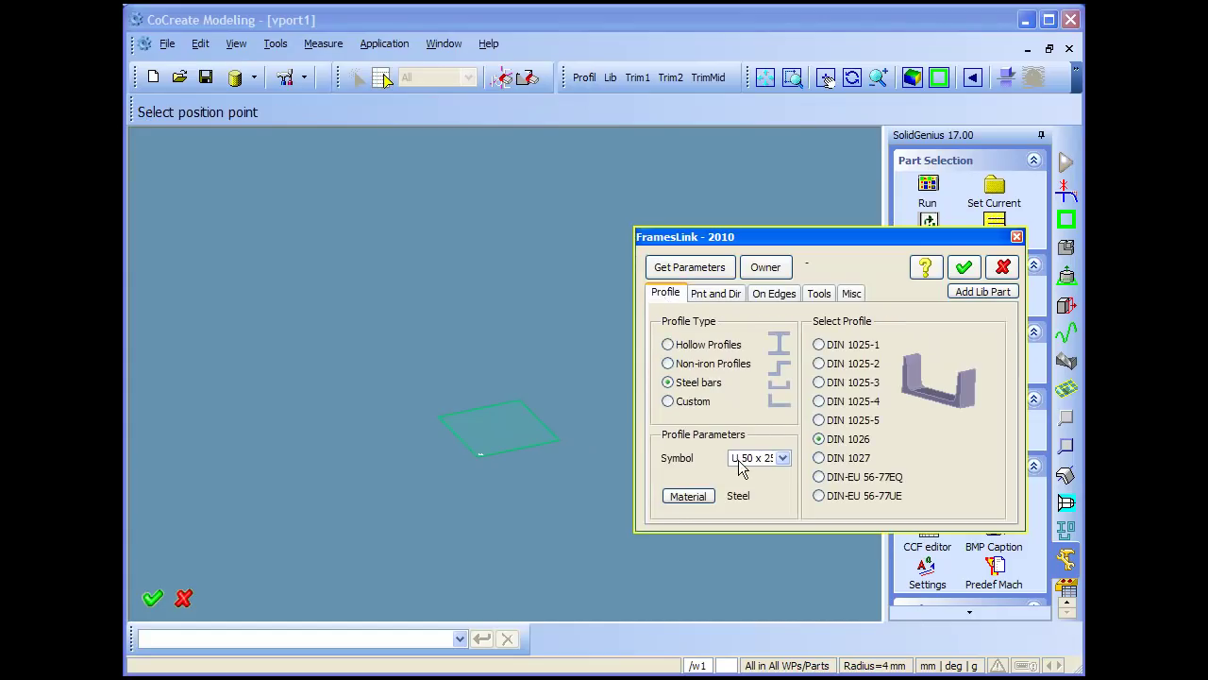
pyautogui.click(725, 295)
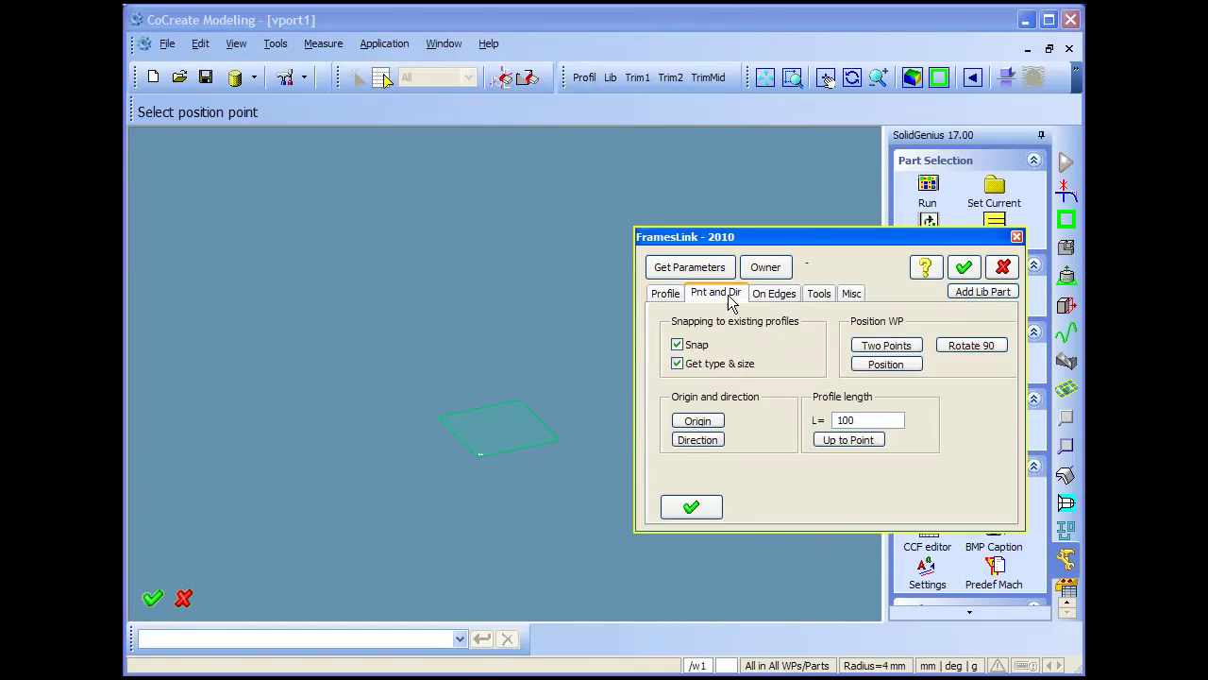
pyautogui.click(375, 450)
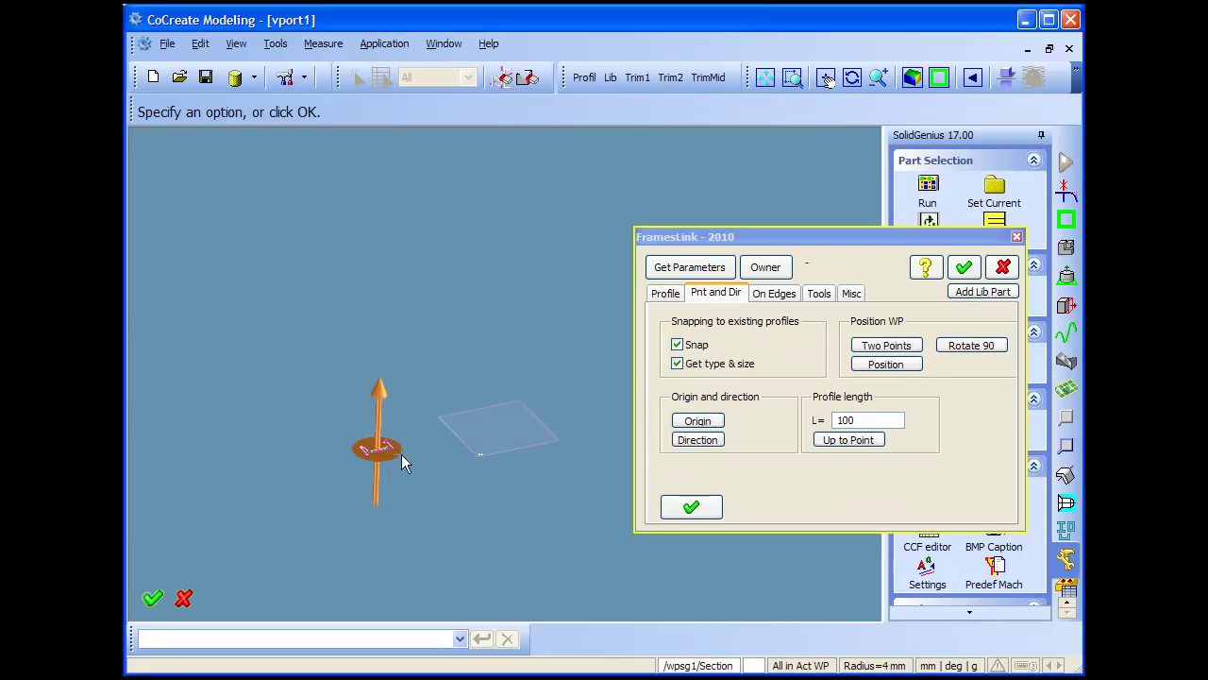
pyautogui.moveTo(377, 389); pyautogui.dragTo(397, 300)
pyautogui.click(665, 509)
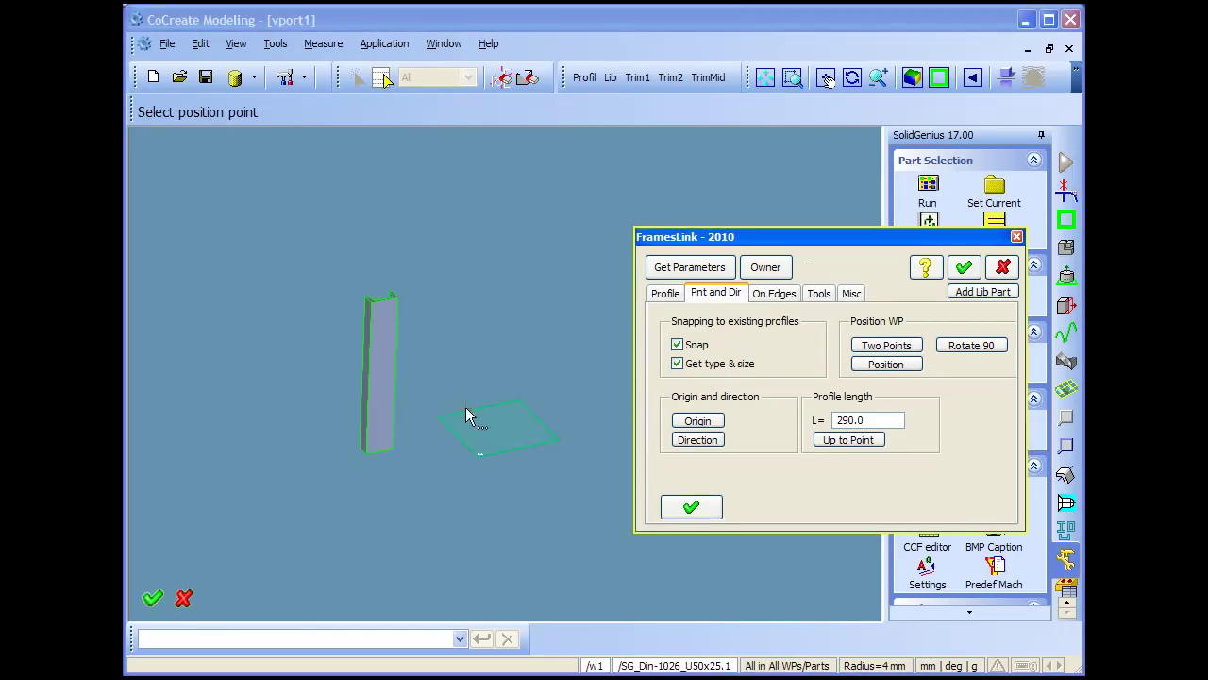
# Add a horizontal 290 mm U 50 x 25 profile starting on the vertical profile's flange face near its upper end.
pyautogui.moveTo(445, 261); pyautogui.dragTo(558, 253, button='middle')
pyautogui.scroll(4, 555, 251)
pyautogui.moveTo(540, 448); pyautogui.dragTo(349, 358, button='middle')
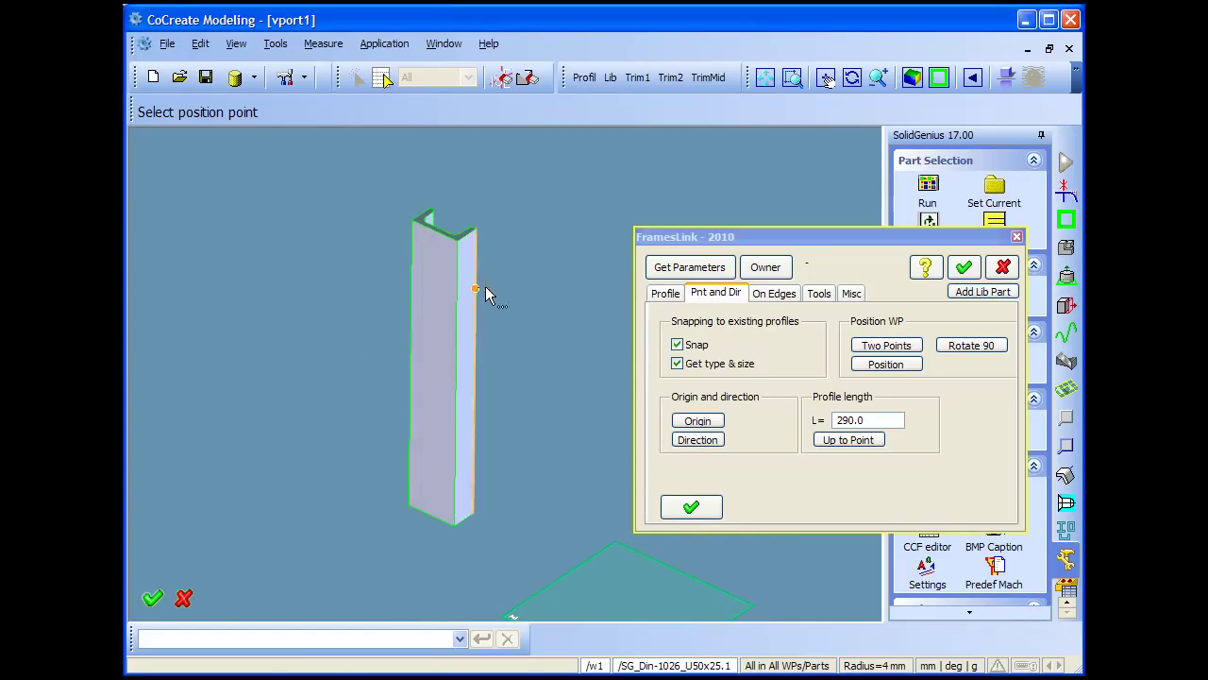
pyautogui.click(466, 263)
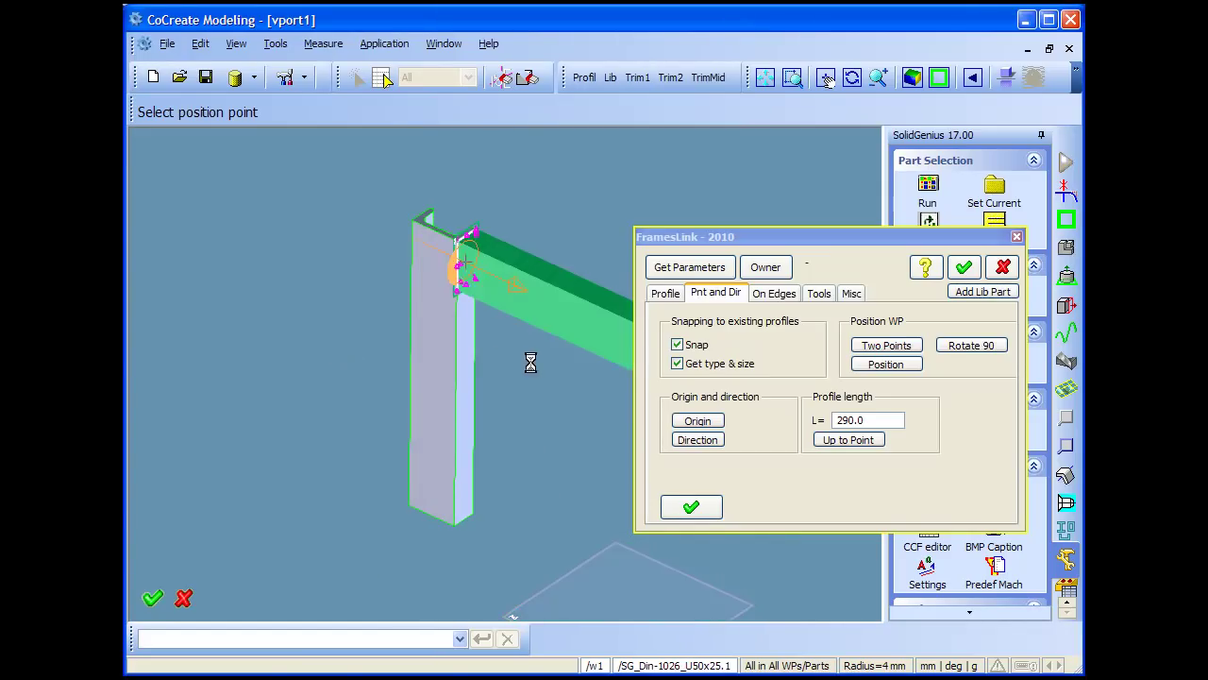
pyautogui.click(663, 515)
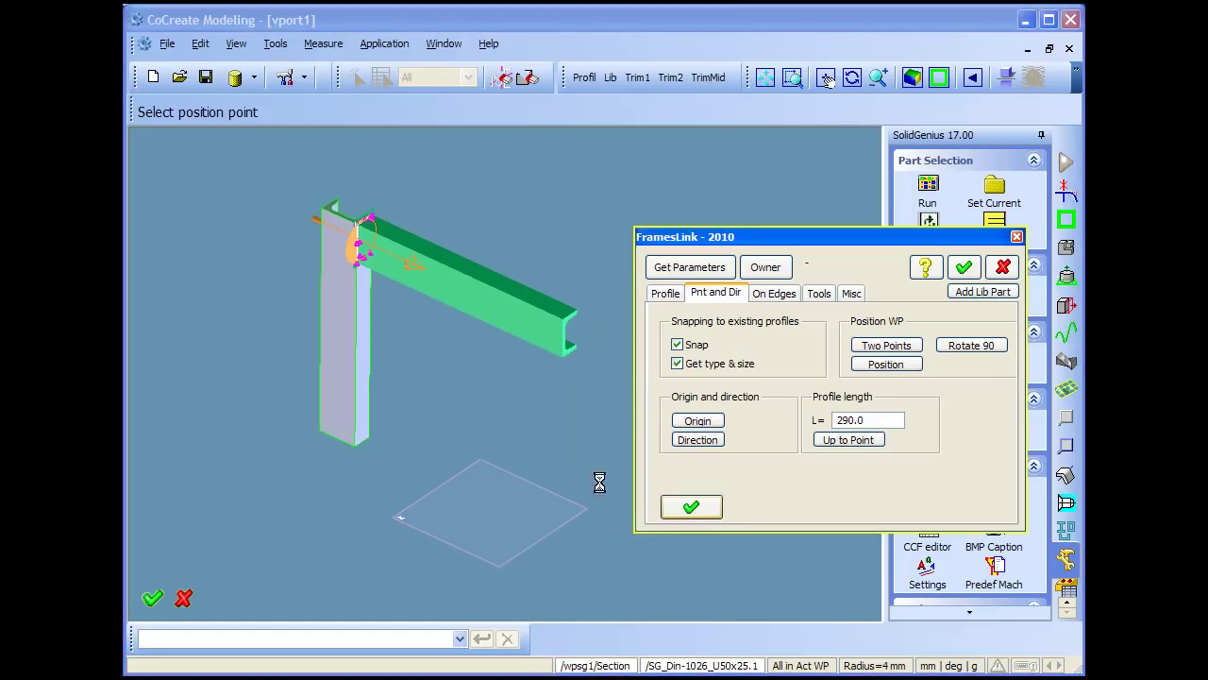
# Create a second vertical 290 mm U 50 x 25 profile from a free origin point beyond the horizontal profile's open end.
pyautogui.moveTo(494, 453); pyautogui.dragTo(424, 430, button='middle')
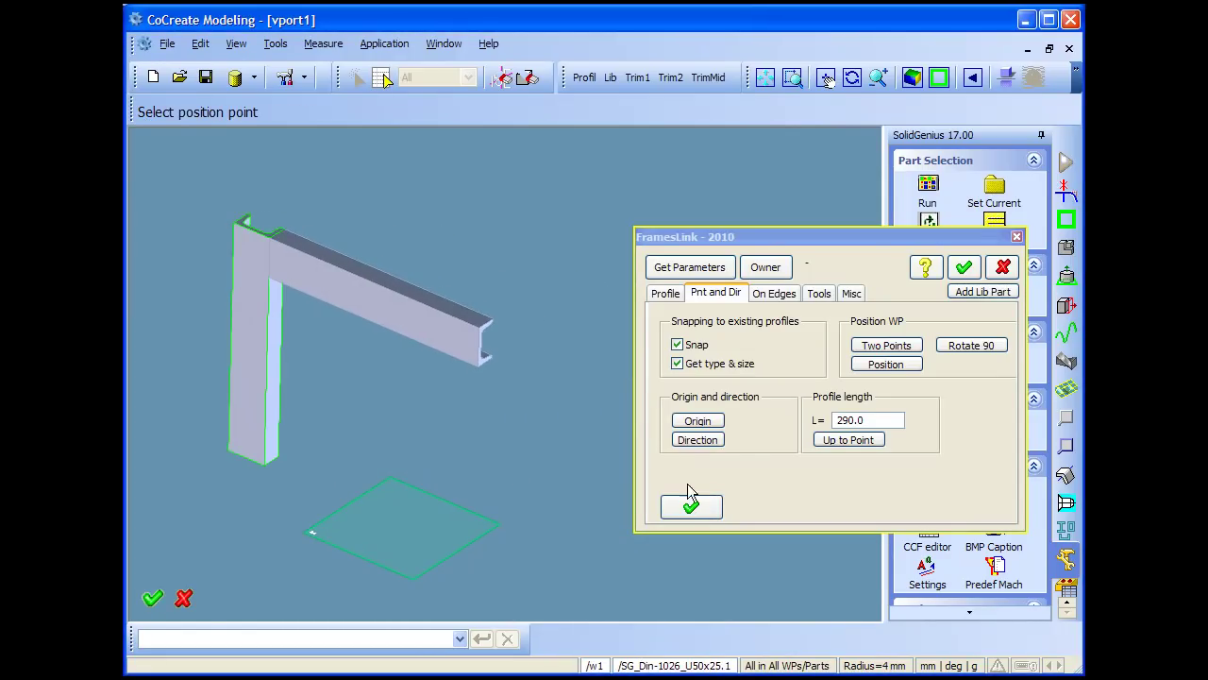
pyautogui.click(697, 421)
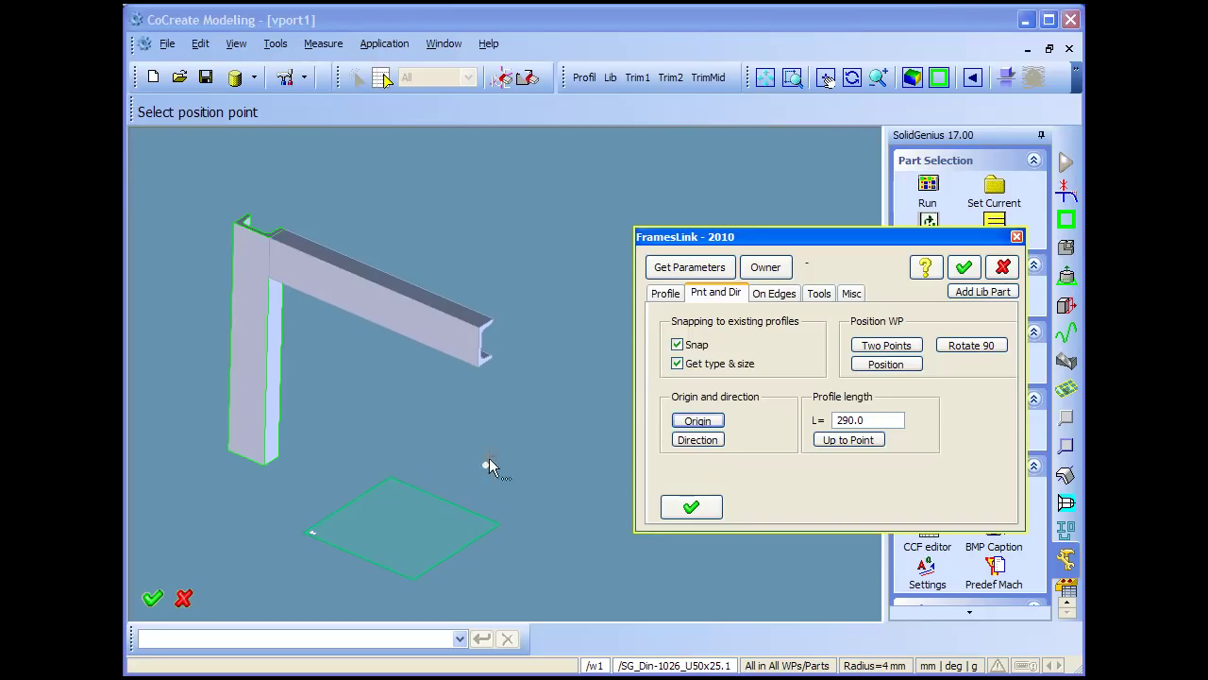
pyautogui.click(522, 439)
pyautogui.click(689, 508)
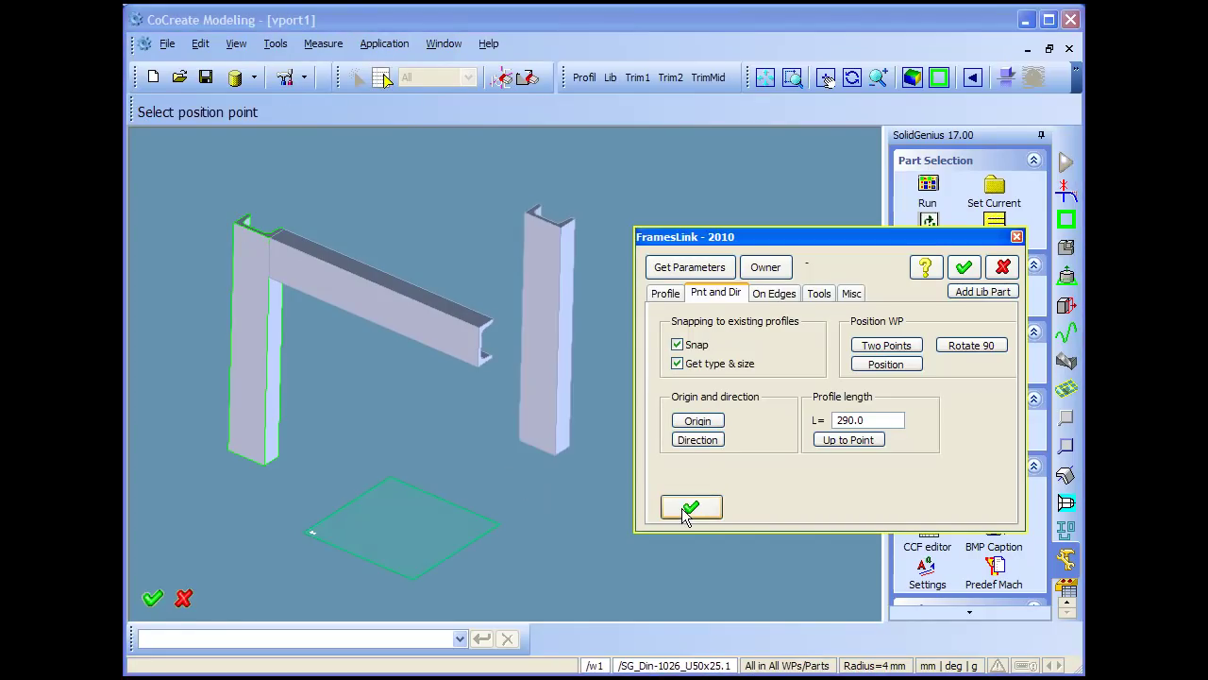
# Add a horizontal 290 mm U 50 x 25 profile starting on the second vertical profile's flange face near its upper end.
pyautogui.scroll(2, 570, 248)
pyautogui.click(566, 244)
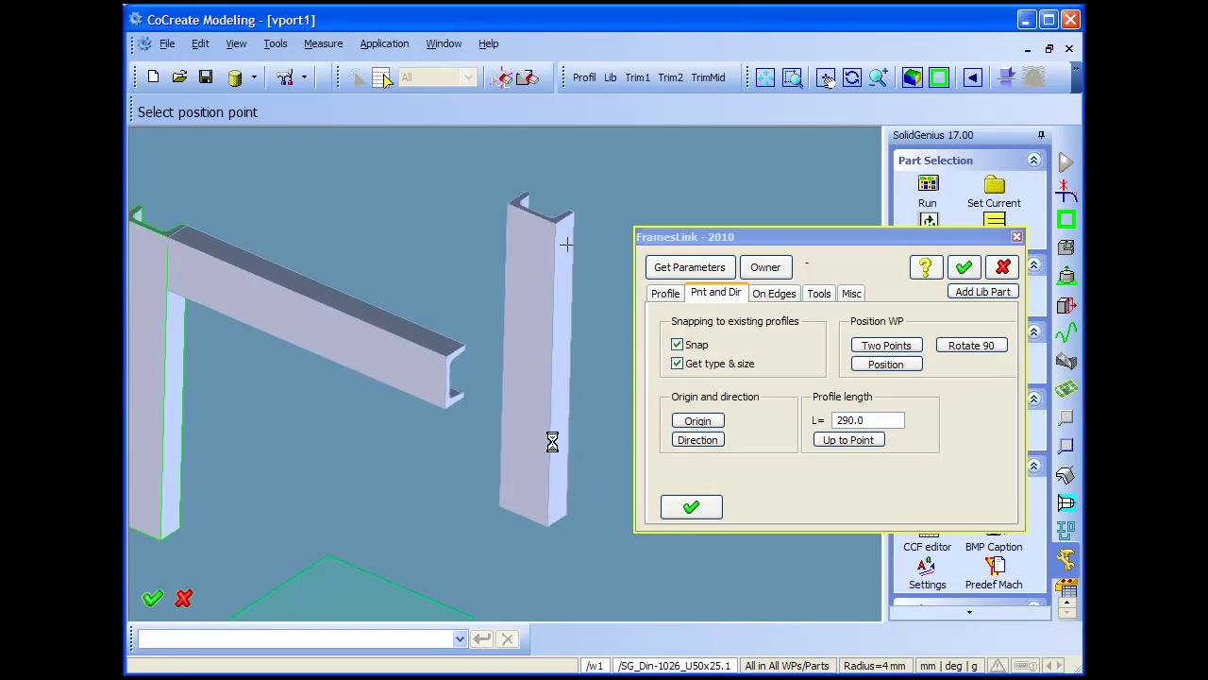
pyautogui.click(698, 420)
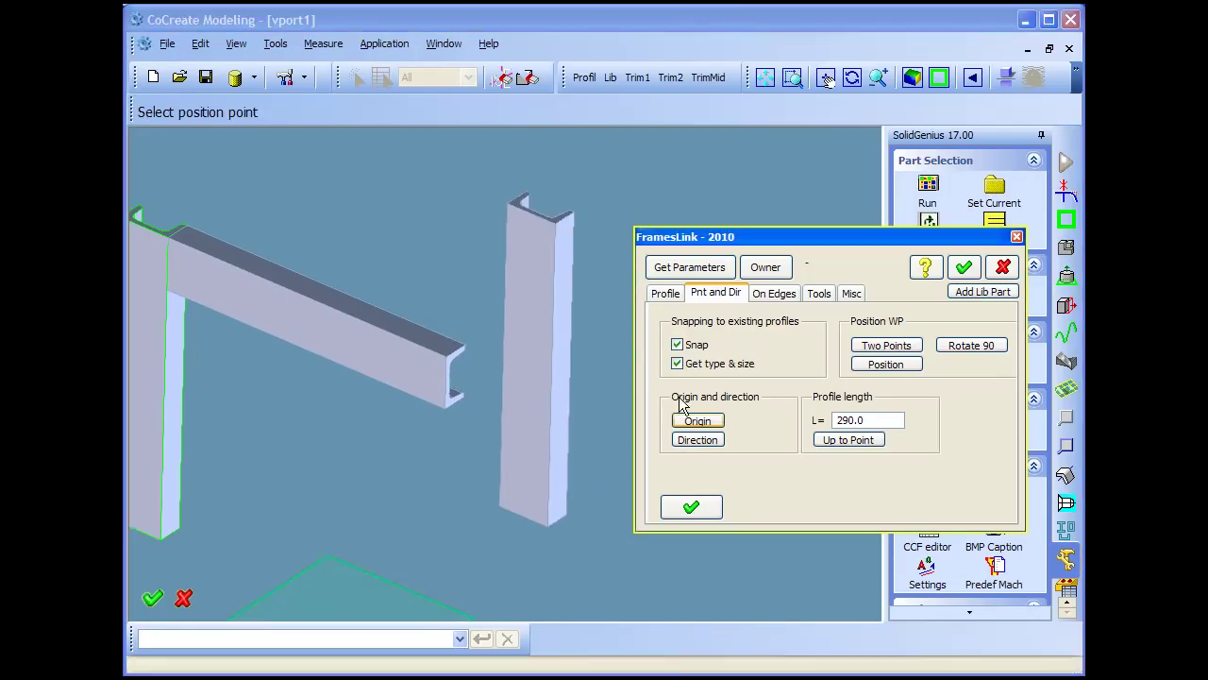
pyautogui.scroll(2, 593, 261)
pyautogui.click(554, 272)
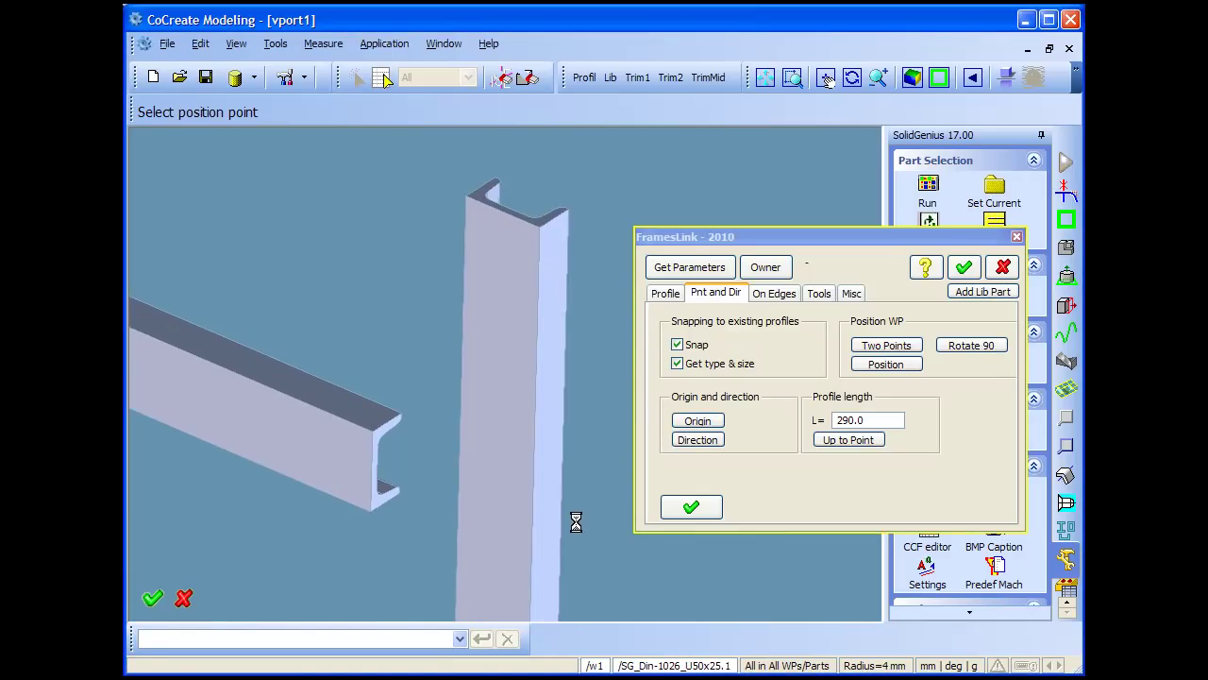
pyautogui.scroll(-3, 576, 502)
pyautogui.moveTo(555, 301); pyautogui.dragTo(426, 176, button='middle')
pyautogui.click(674, 507)
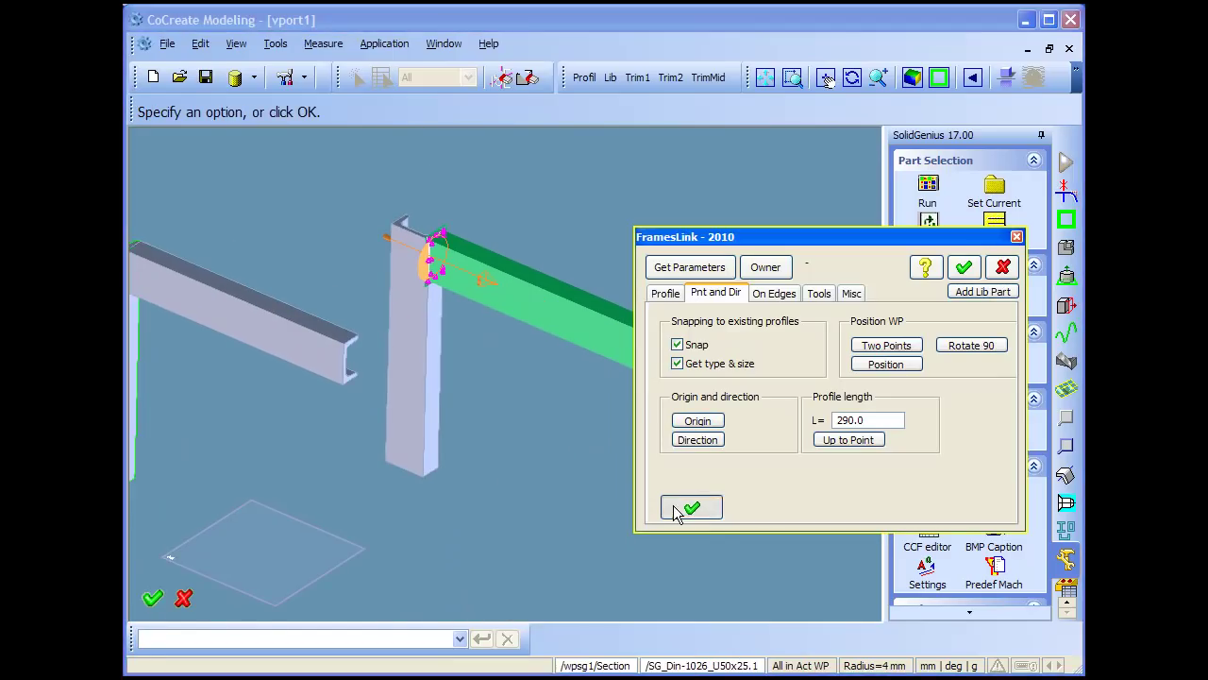
pyautogui.click(678, 507)
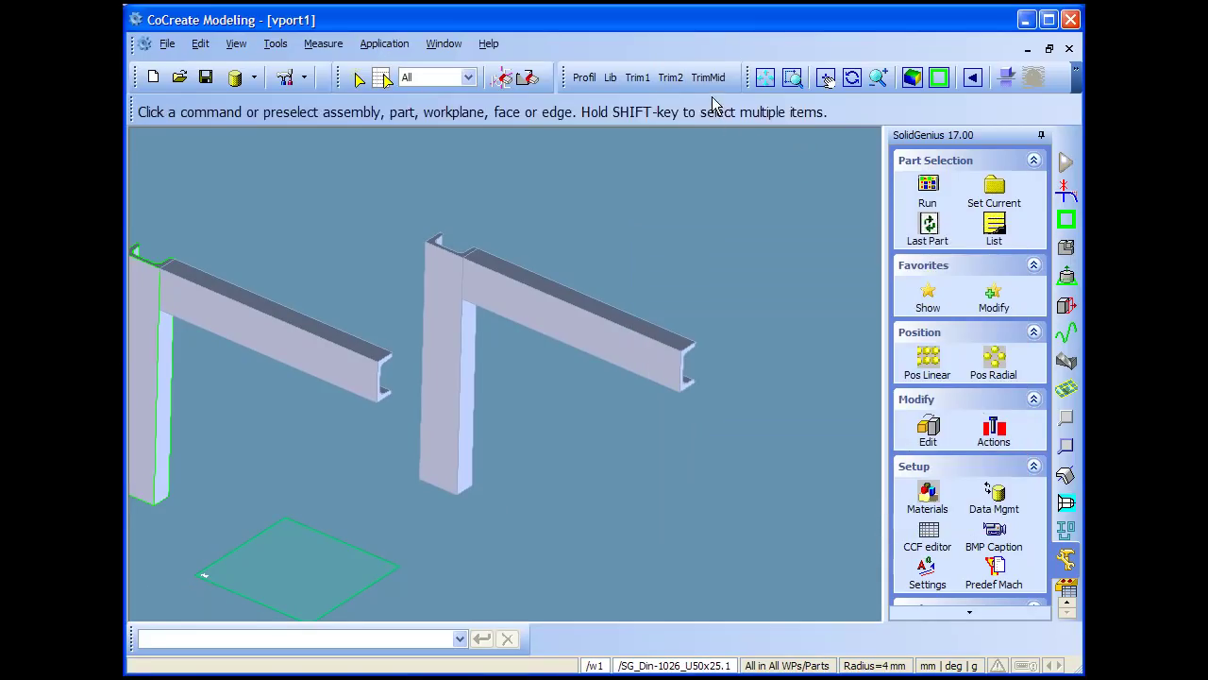
# Join the second vertical profile and its horizontal profile with a symmetric corner trim.
pyautogui.click(670, 78)
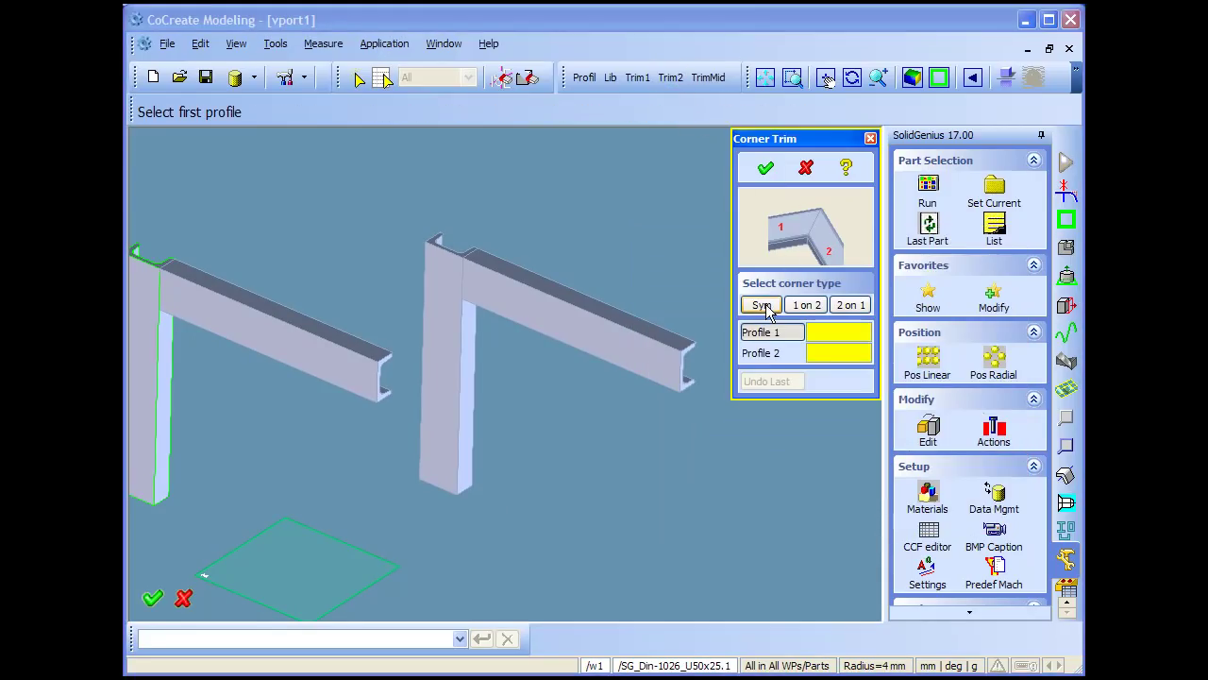
pyautogui.click(535, 288)
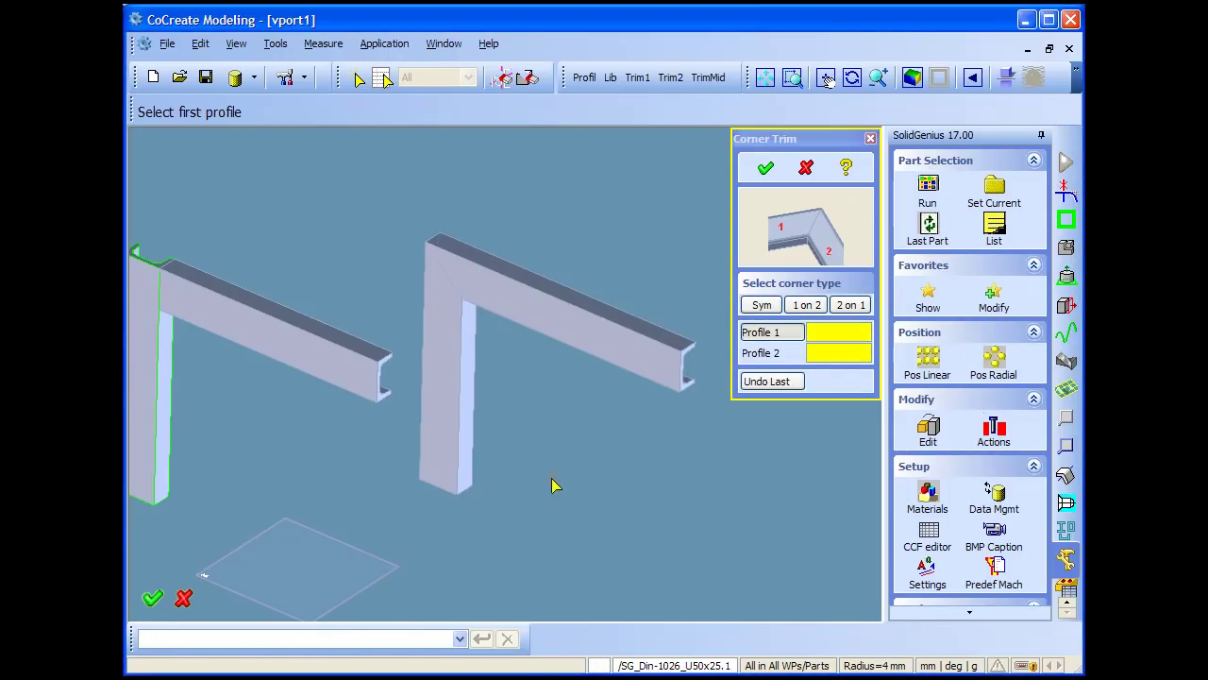
pyautogui.moveTo(554, 482); pyautogui.dragTo(660, 516, button='middle')
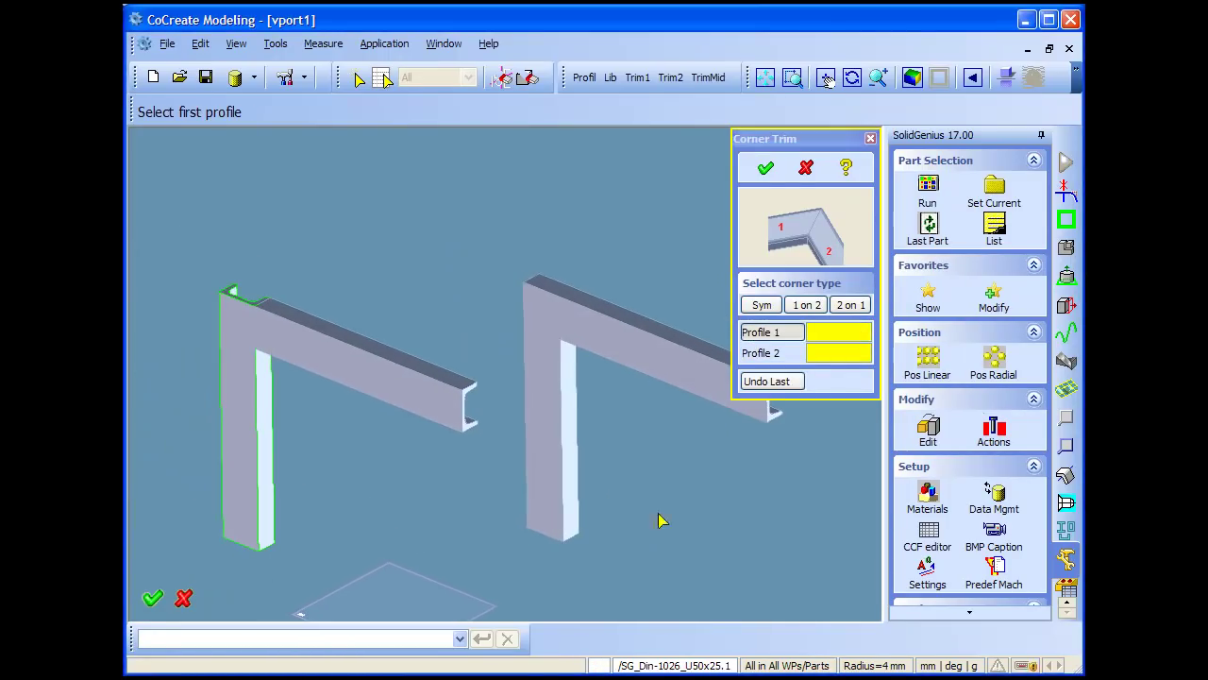
pyautogui.click(767, 168)
# Add the U50x25 fix_holes_20mm library connection to both ends of the first vertical profile and the open end of its horizontal profile.
pyautogui.moveTo(607, 255); pyautogui.dragTo(703, 264, button='middle')
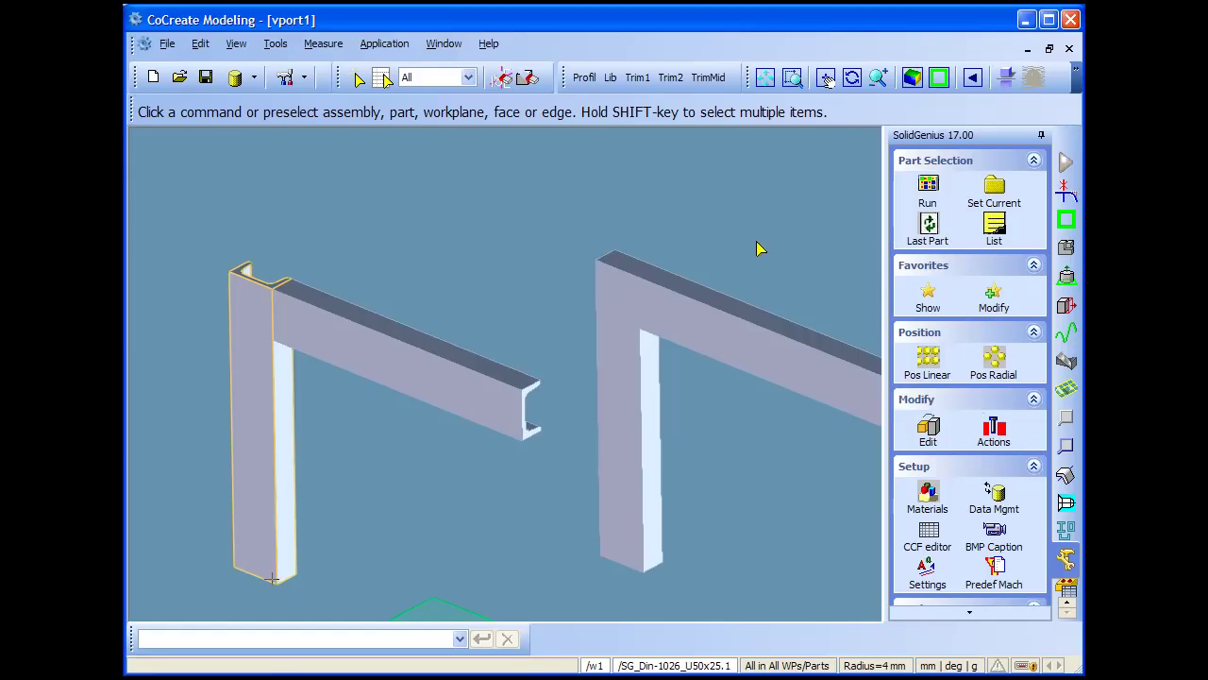
pyautogui.click(607, 79)
pyautogui.moveTo(826, 375); pyautogui.dragTo(797, 47)
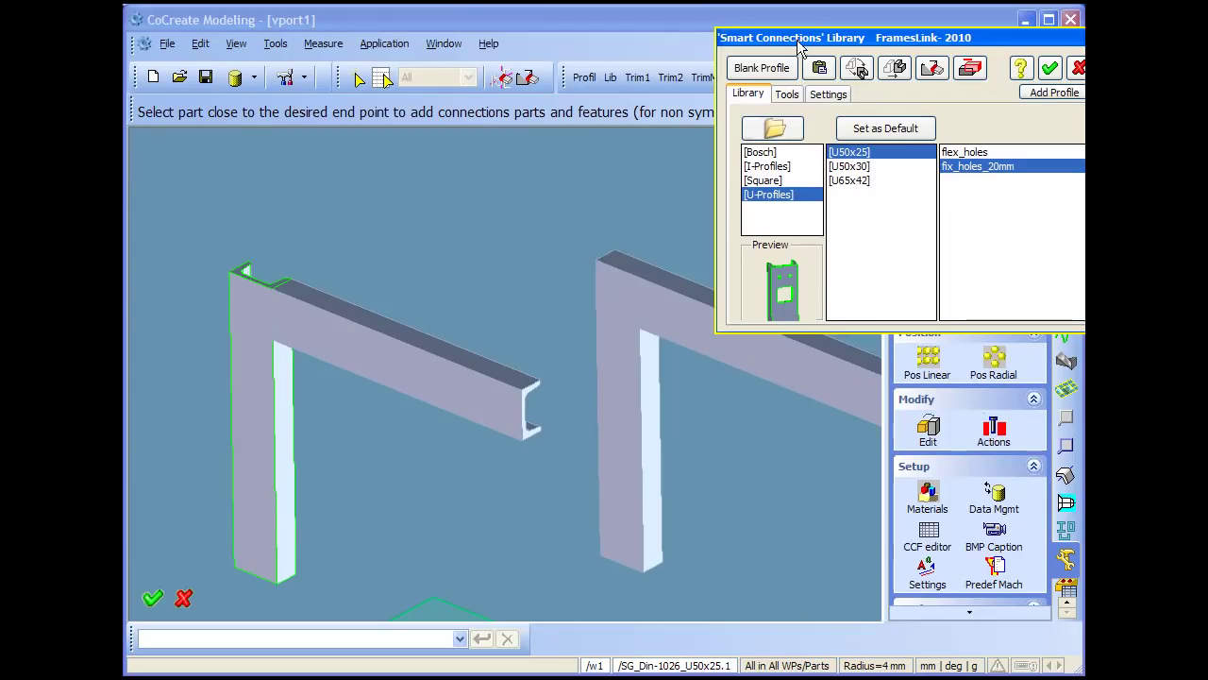
pyautogui.click(775, 167)
pyautogui.click(787, 195)
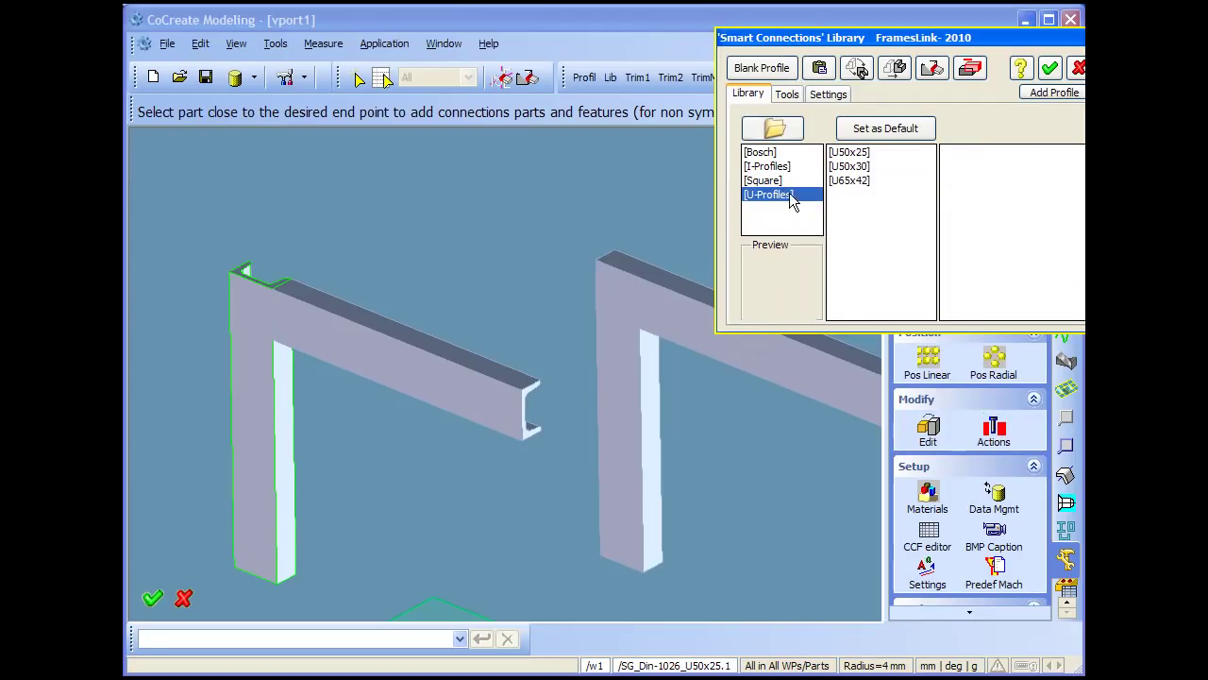
pyautogui.click(854, 153)
pyautogui.click(968, 154)
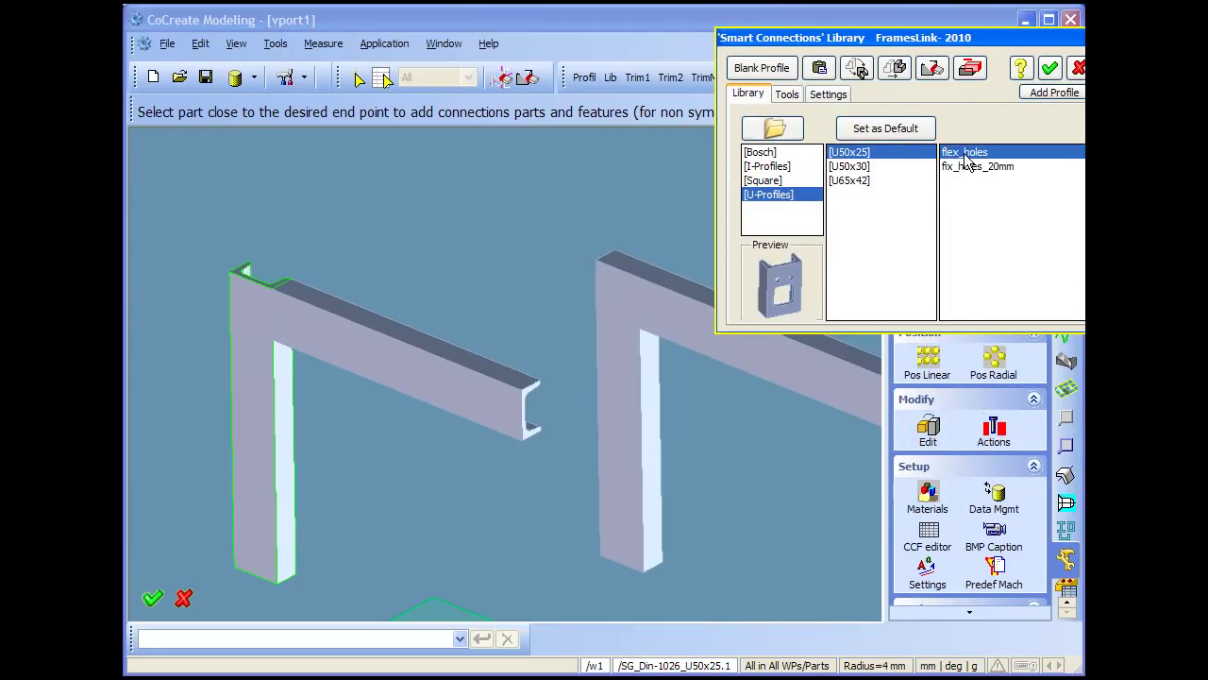
pyautogui.click(970, 168)
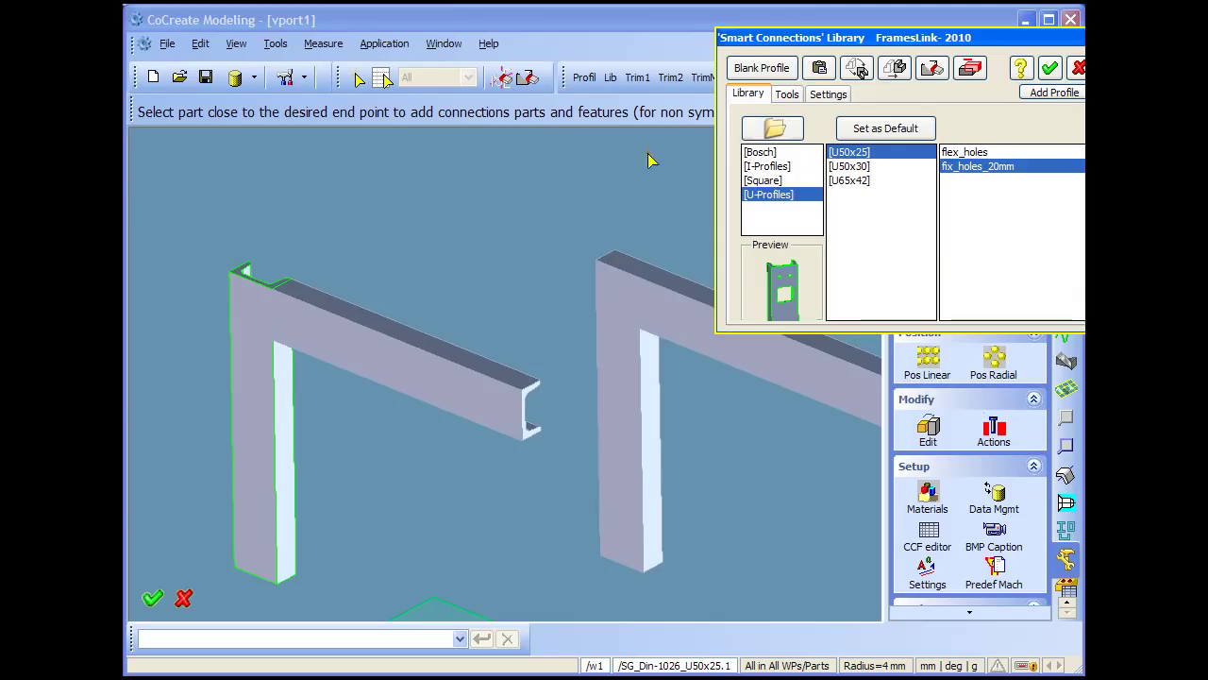
pyautogui.click(242, 273)
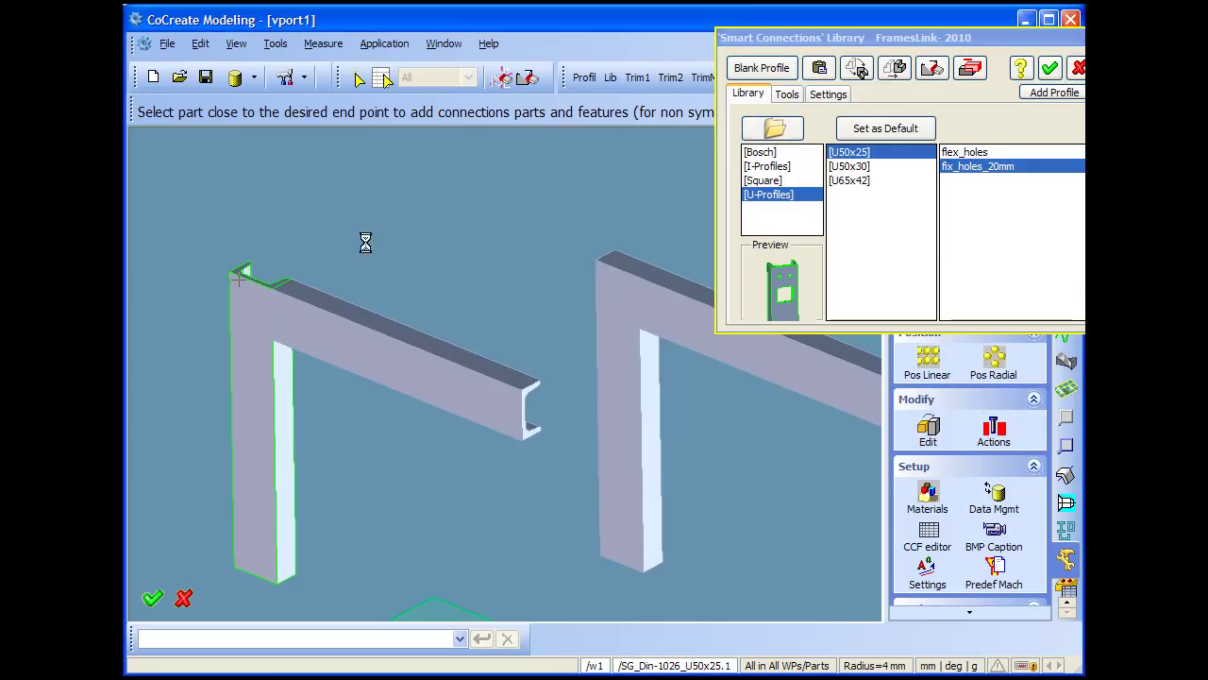
pyautogui.click(274, 534)
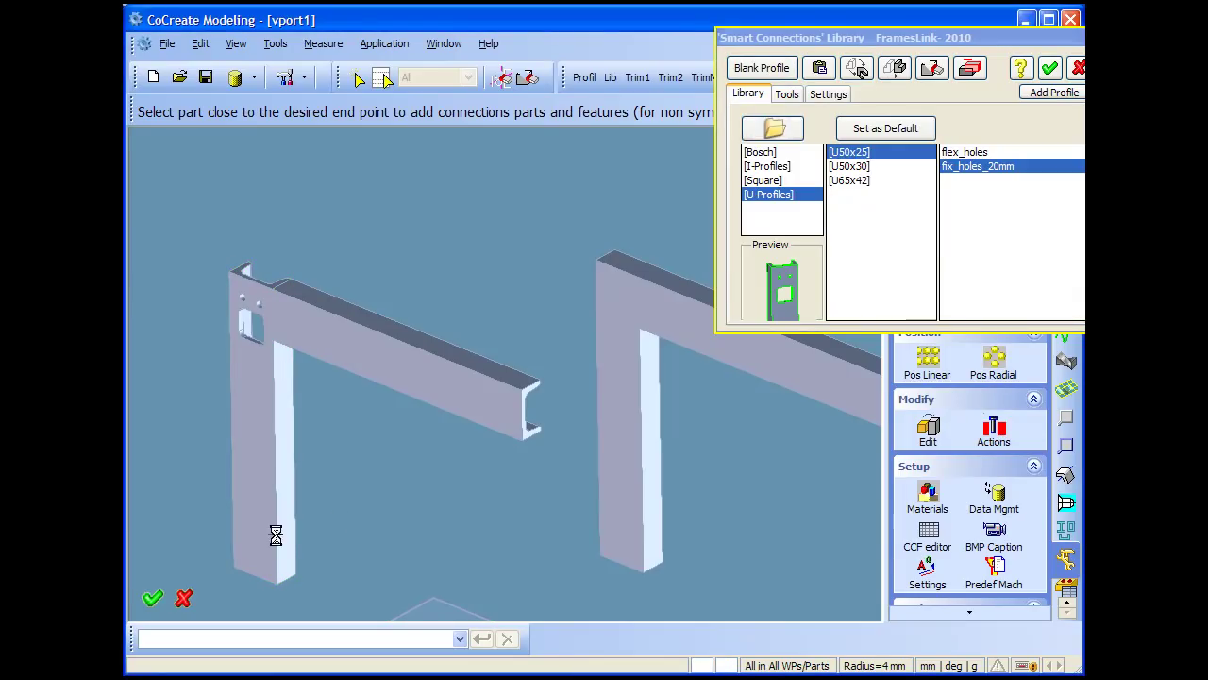
pyautogui.click(505, 391)
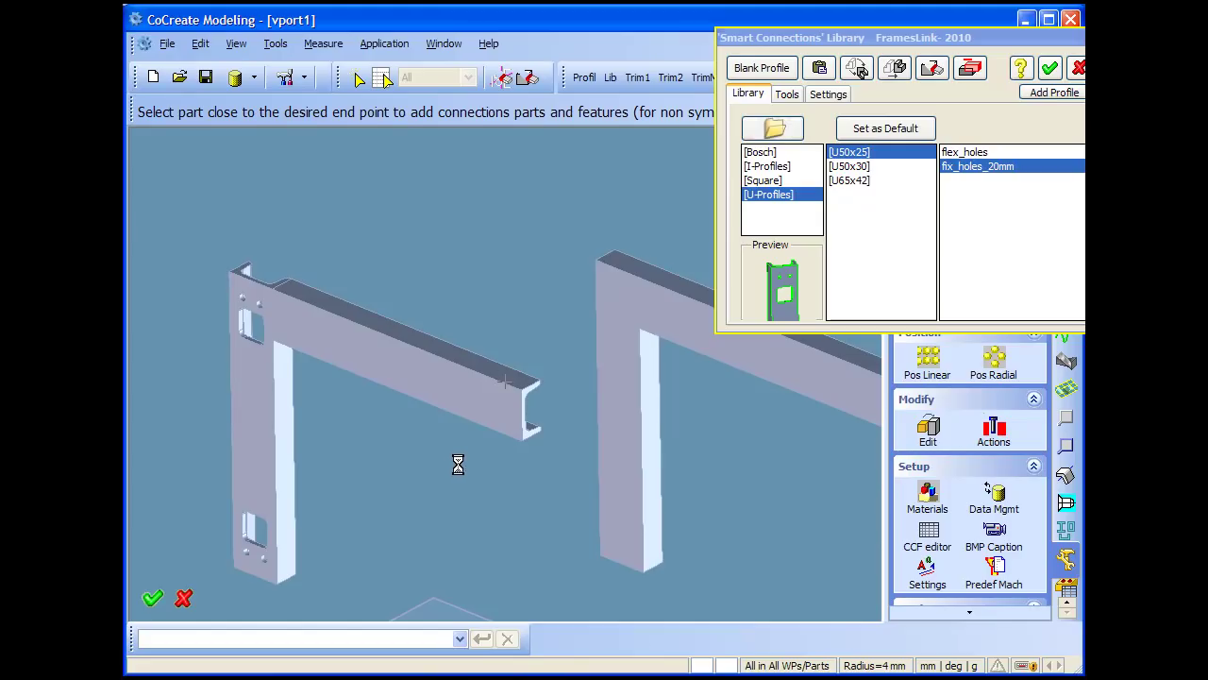
# Place the flex_holes library connection on the second vertical profile, 80 mm below its mitred upper end.
pyautogui.moveTo(507, 476); pyautogui.dragTo(406, 456, button='middle')
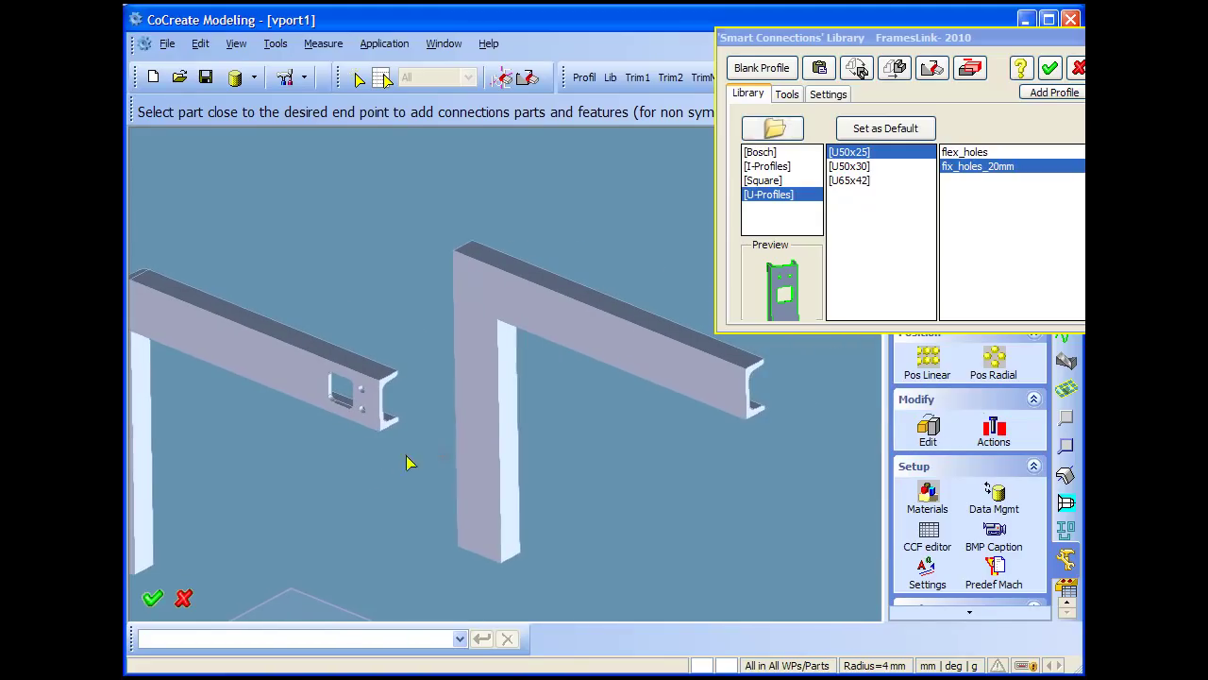
pyautogui.click(965, 153)
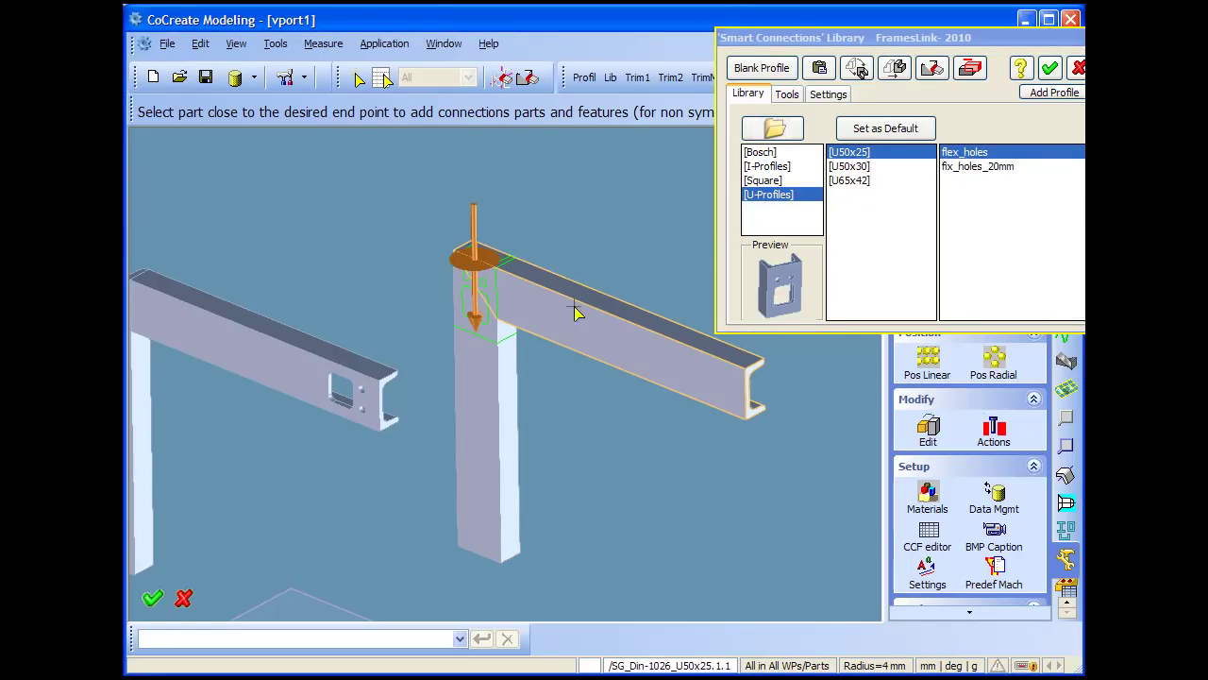
pyautogui.moveTo(590, 219); pyautogui.dragTo(607, 419, button='middle')
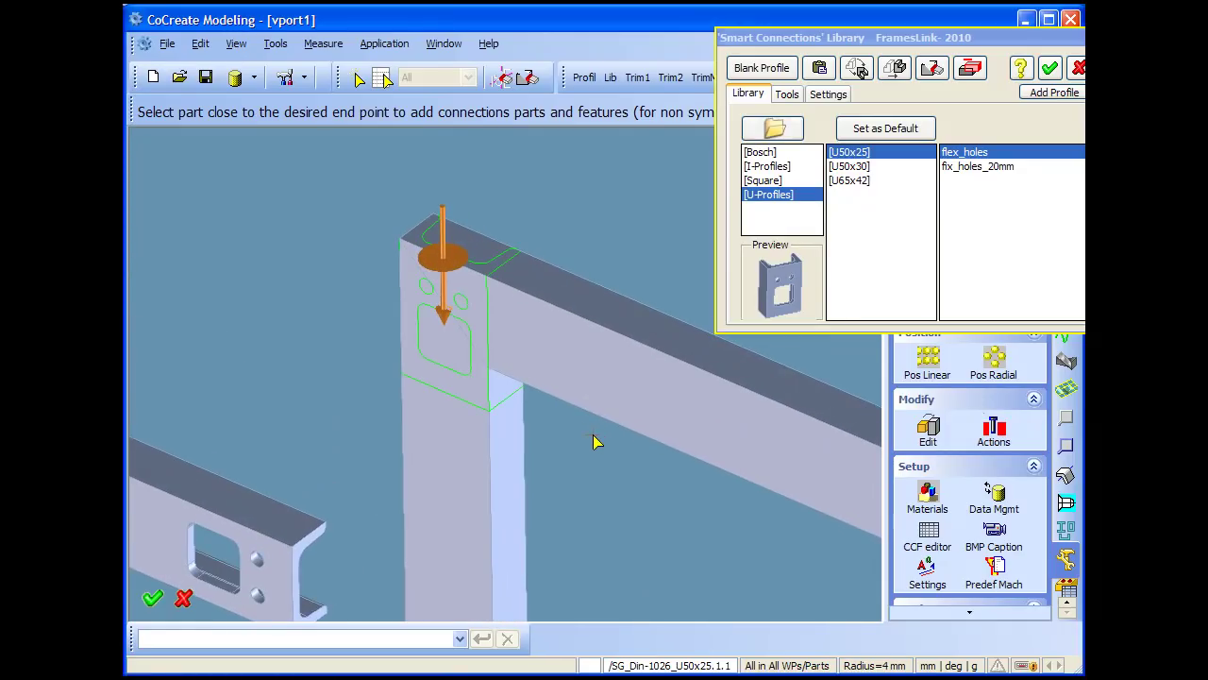
pyautogui.click(449, 325)
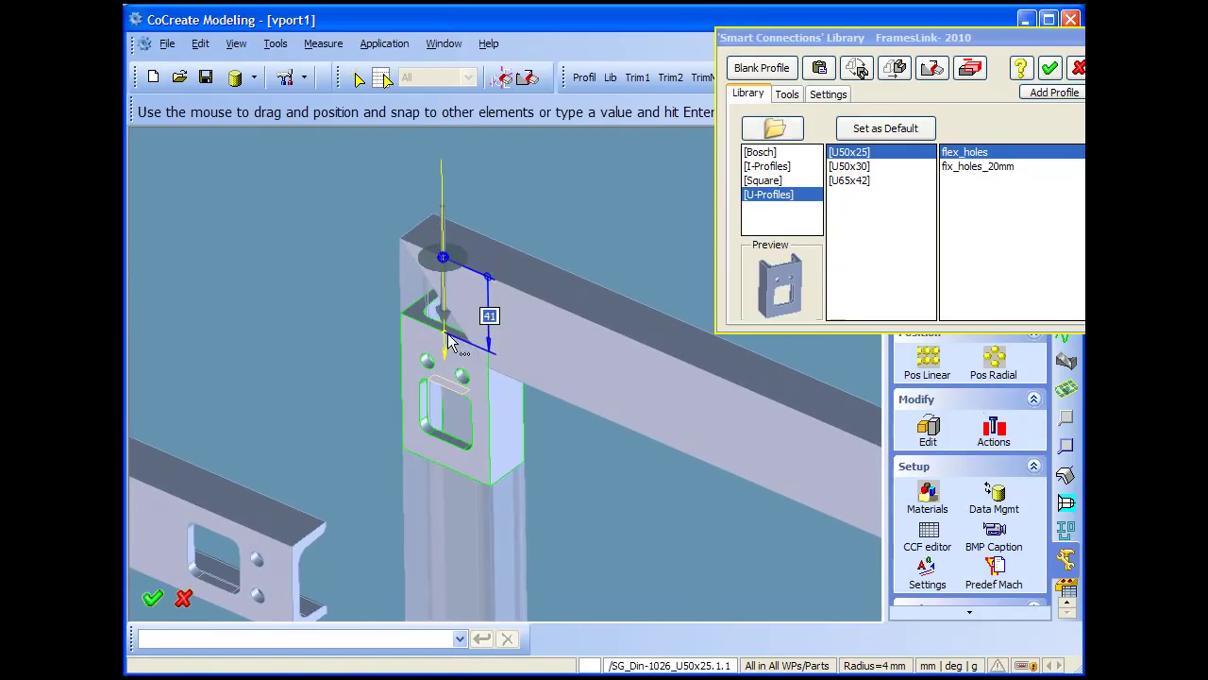
pyautogui.moveTo(451, 342); pyautogui.dragTo(456, 416)
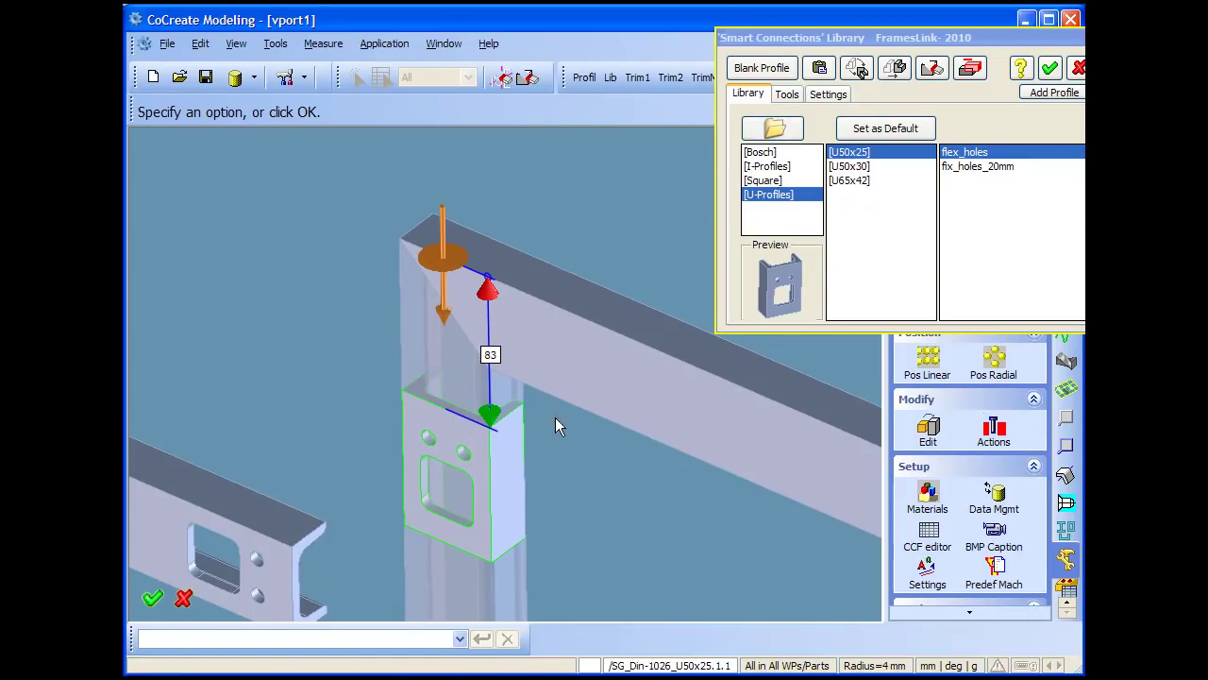
pyautogui.click(491, 356)
pyautogui.press('Return')
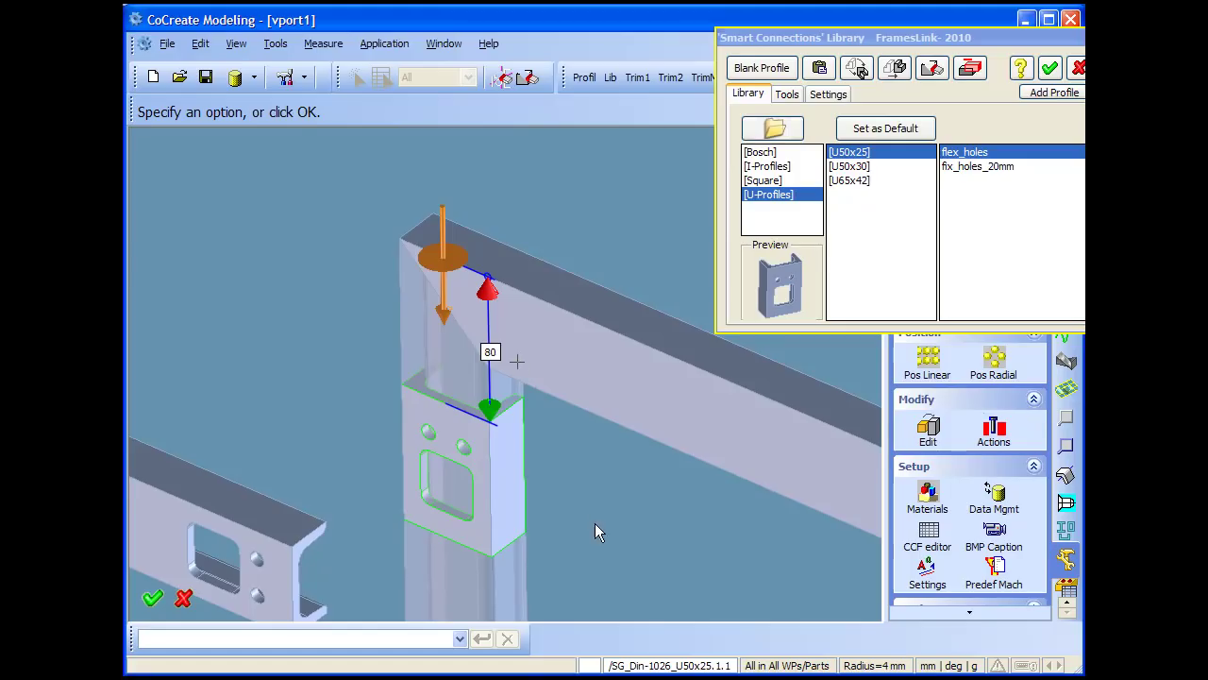
# Set the flex_holes offset from the vertical profile's upper end to 100 mm and complete the connection.
pyautogui.moveTo(595, 524); pyautogui.dragTo(590, 400, button='middle')
pyautogui.moveTo(638, 482); pyautogui.dragTo(602, 519, button='middle')
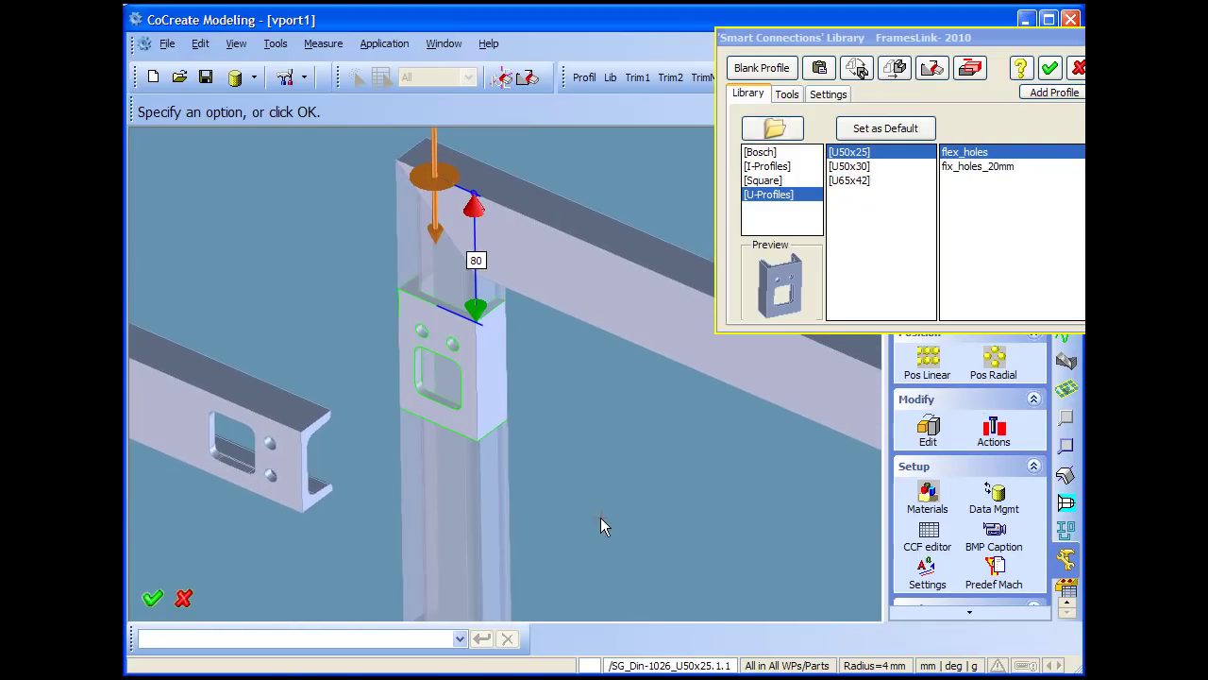
pyautogui.click(481, 264)
pyautogui.write('100')
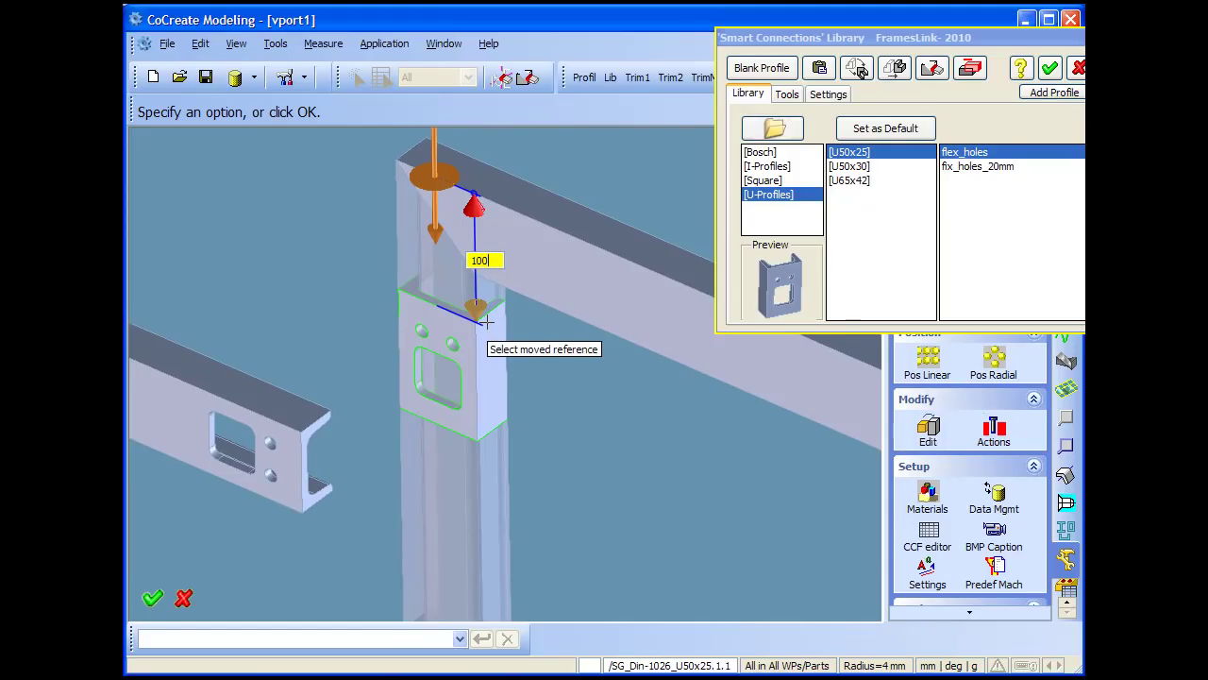
pyautogui.press('Return')
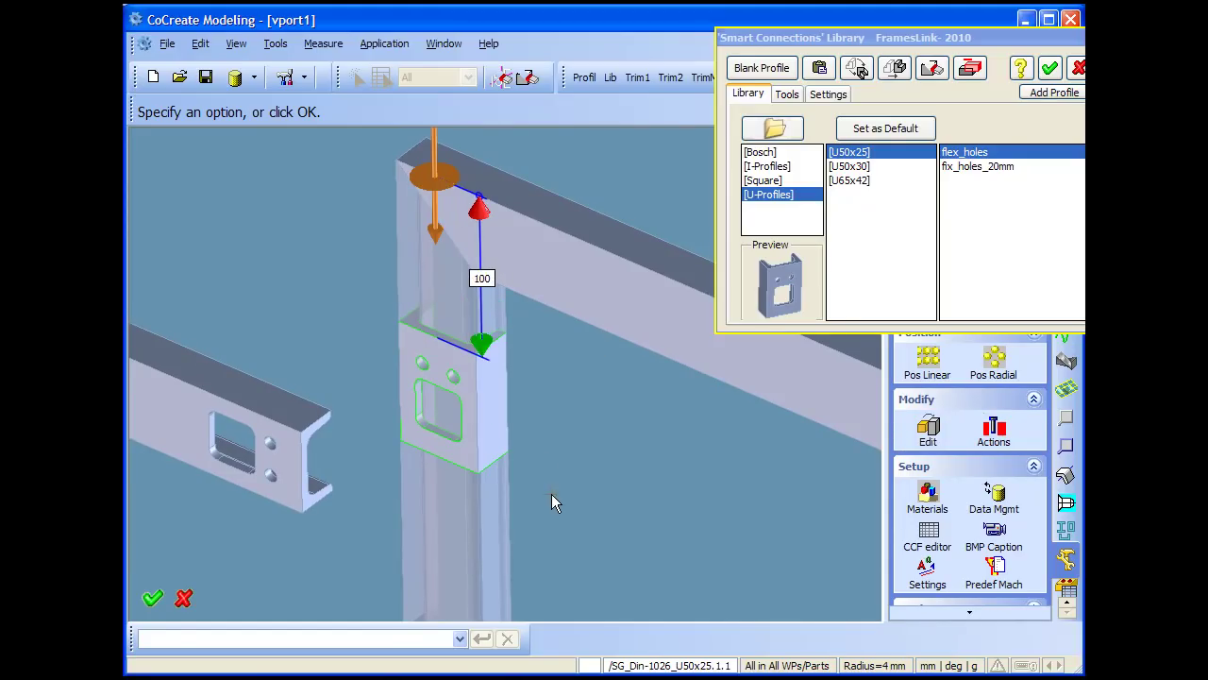
pyautogui.click(820, 70)
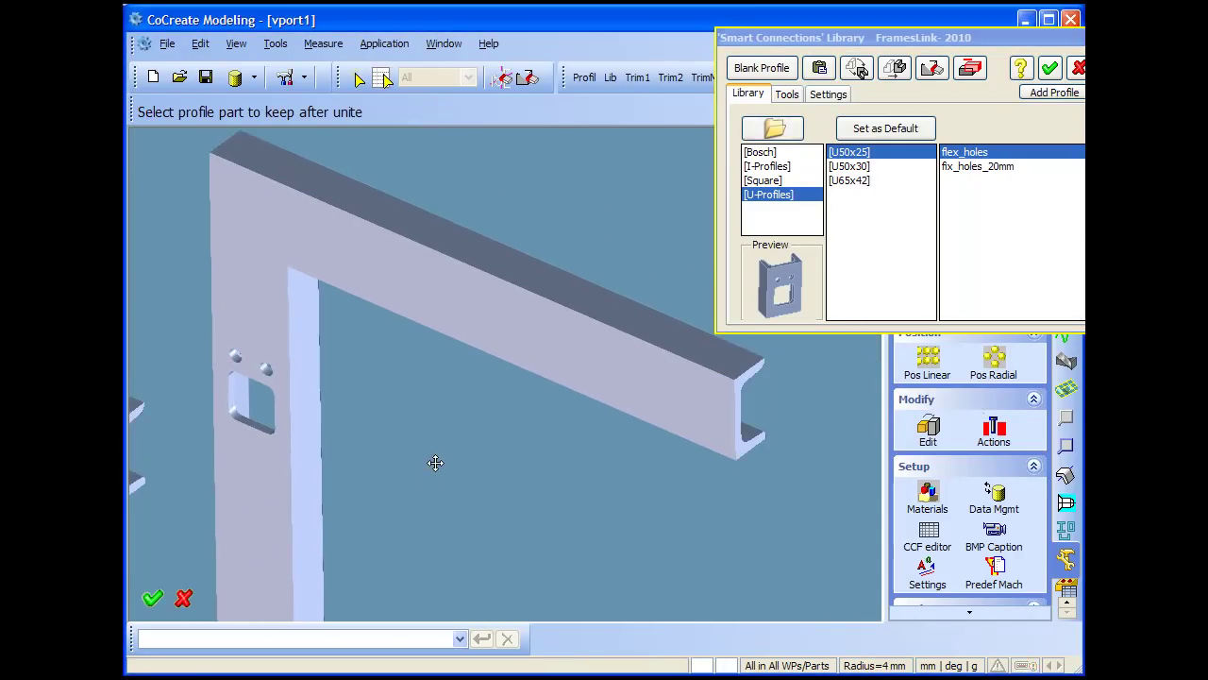
# Place flex_holes about 103 mm from the mitred horizontal profile's open end, and move its distance reference to the vertical profile's inner flange face.
pyautogui.click(762, 69)
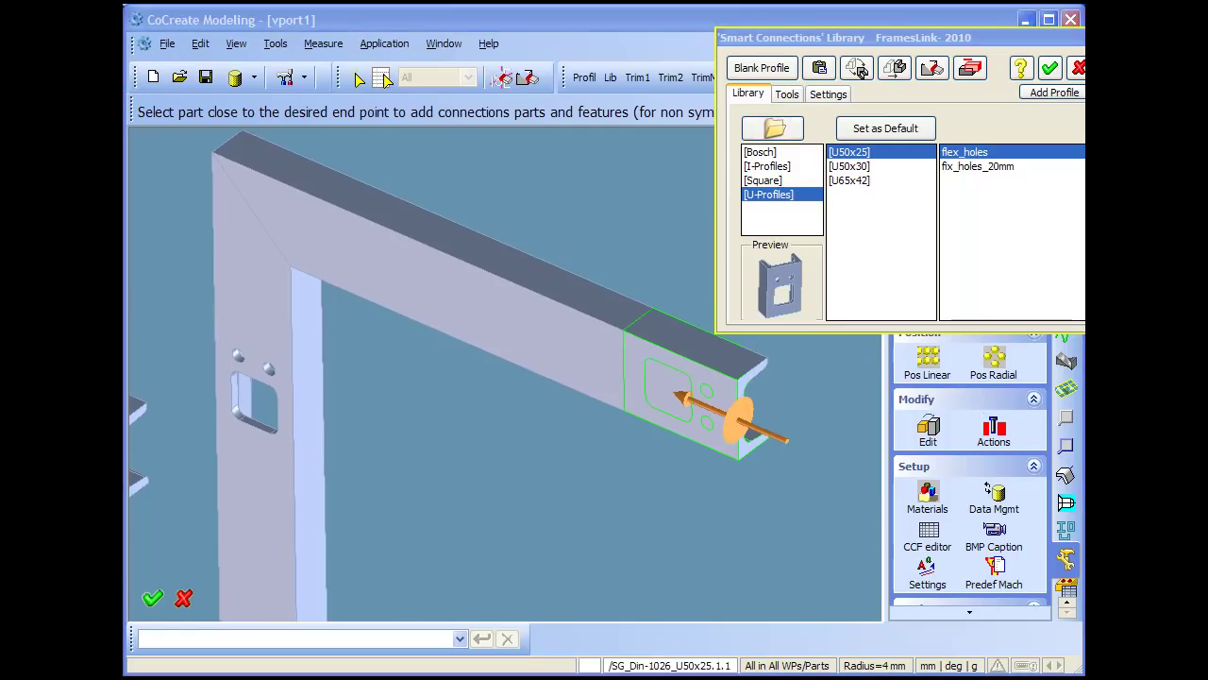
pyautogui.click(694, 407)
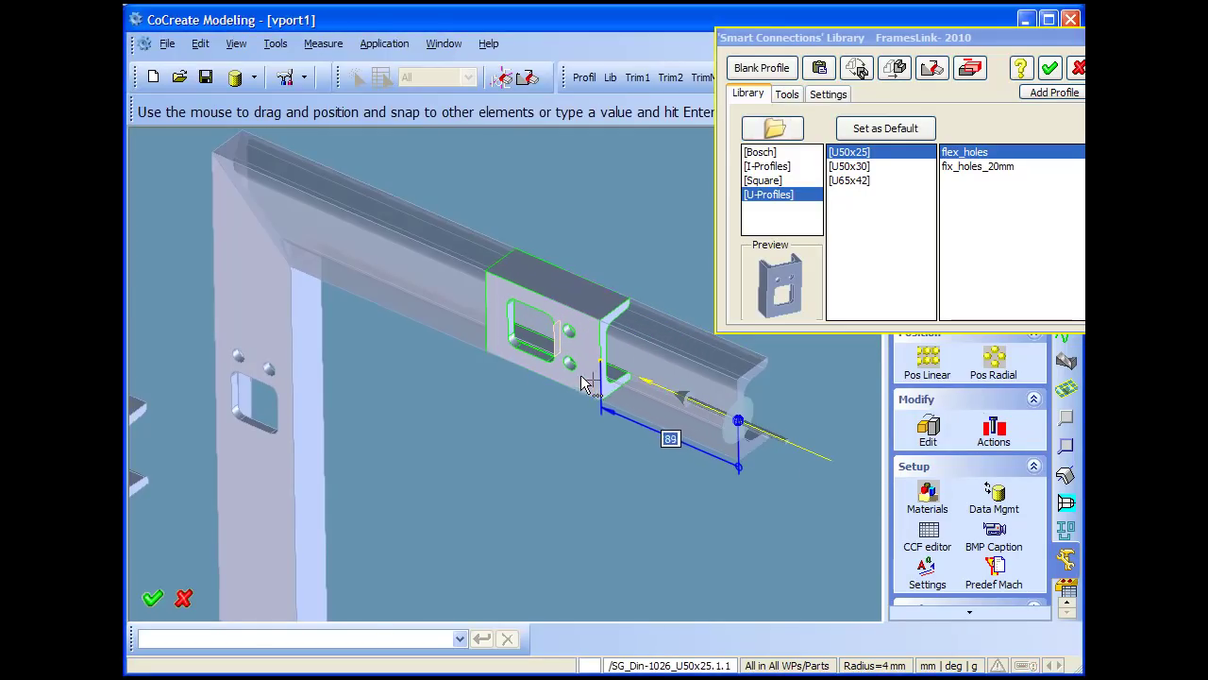
pyautogui.click(569, 419)
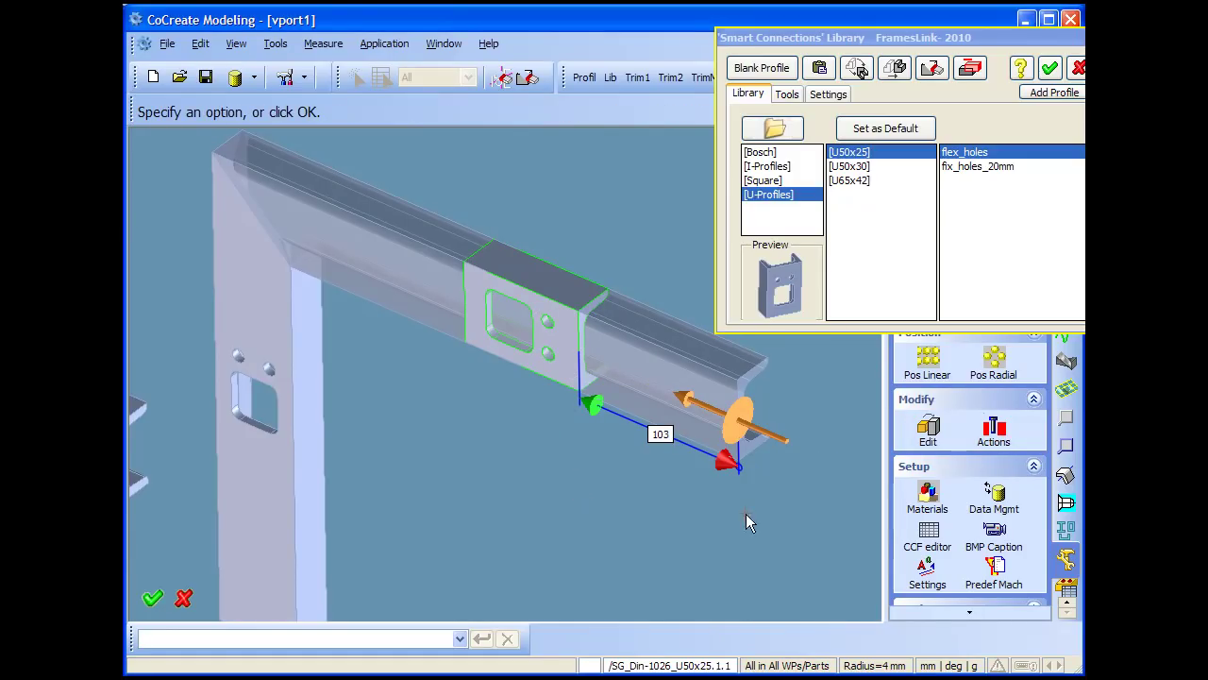
pyautogui.click(742, 472)
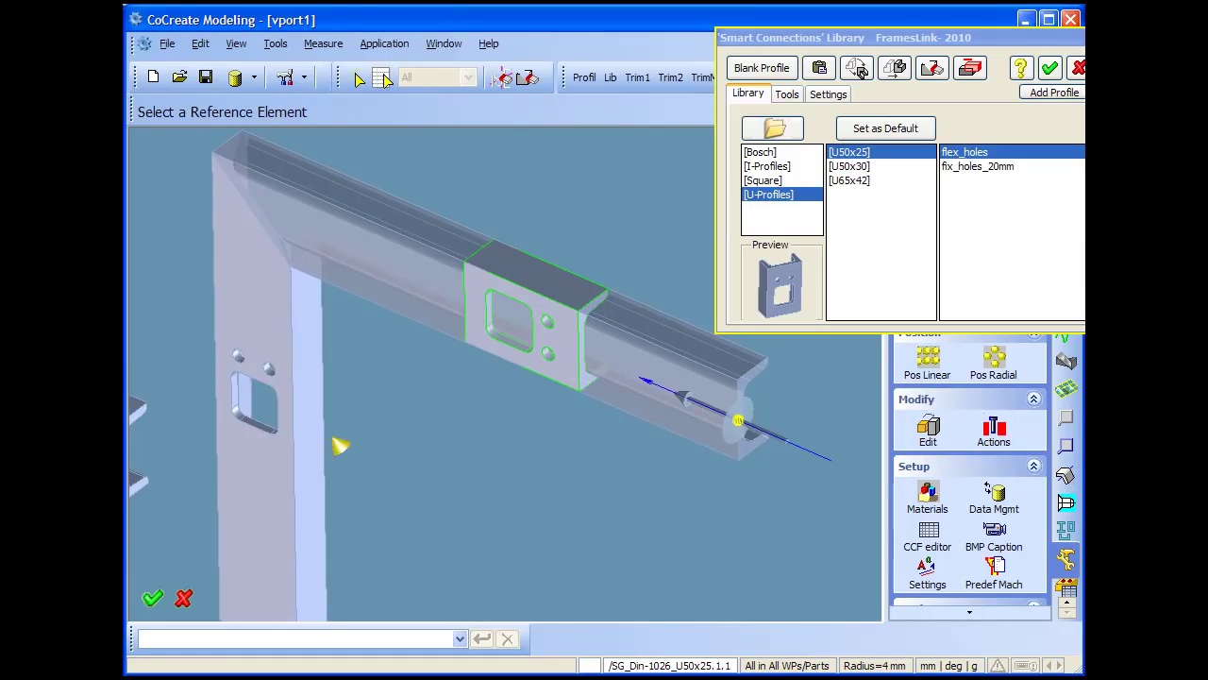
pyautogui.click(321, 415)
pyautogui.click(321, 411)
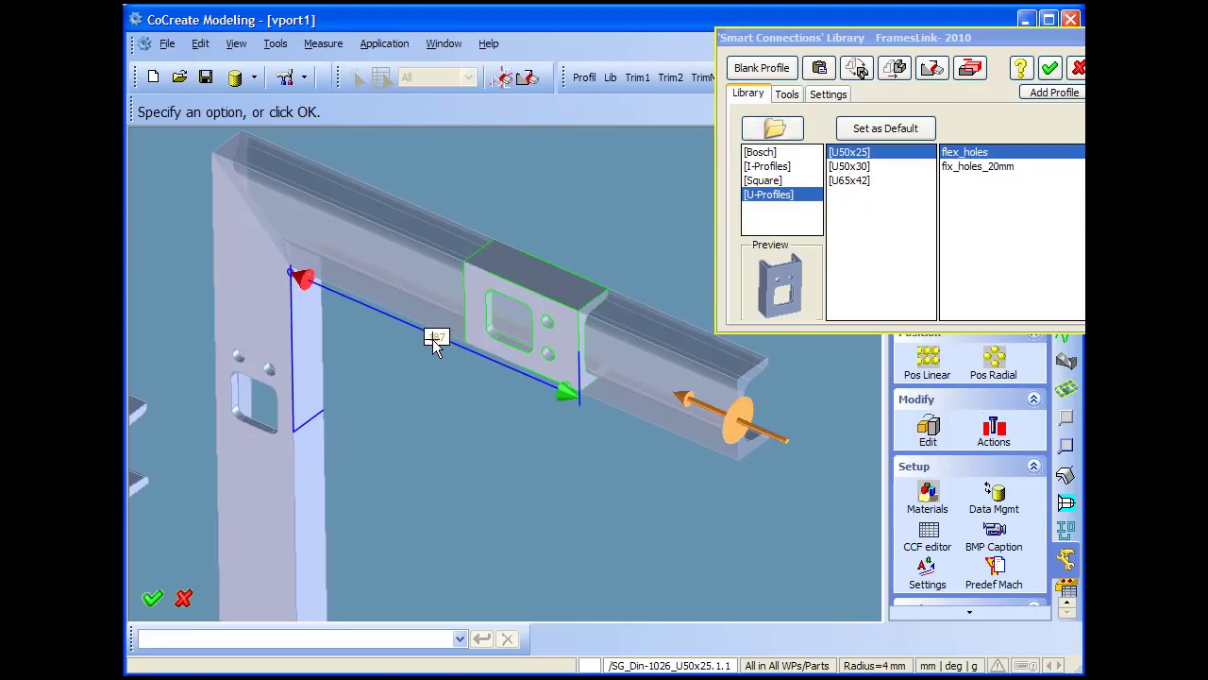
# Set the flex_holes distance from the vertical profile's inner face to 200 mm, complete the connection and close the library.
pyautogui.write('299')
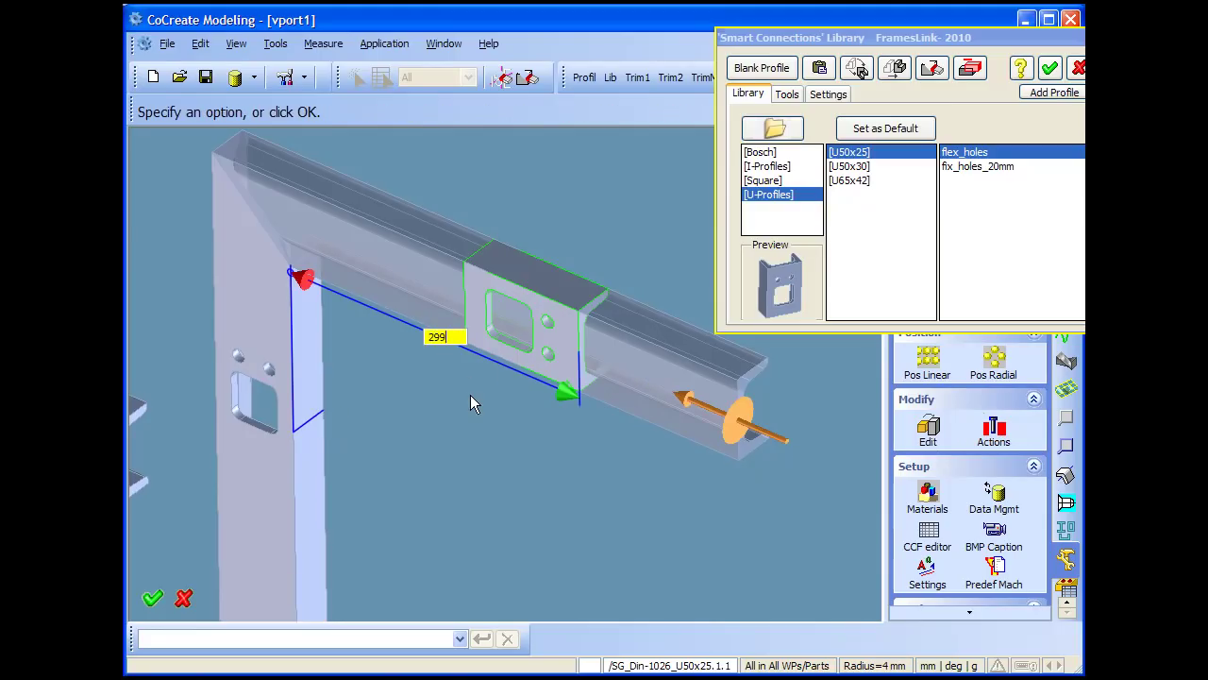
pyautogui.press('Return')
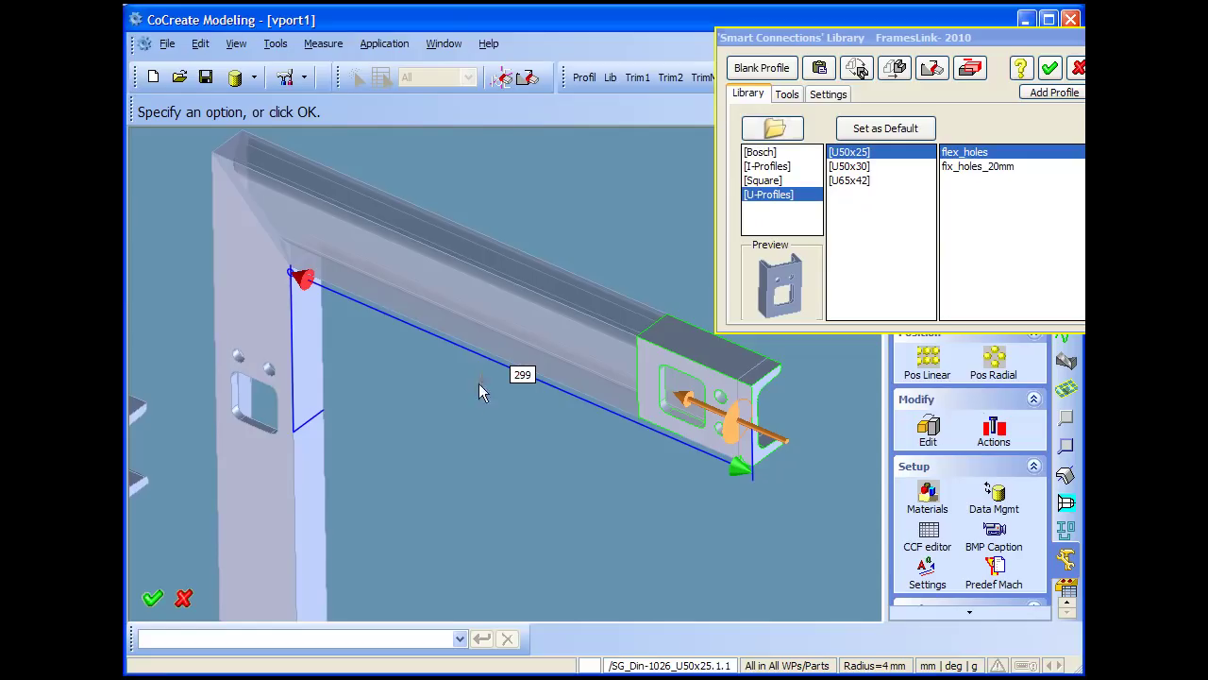
pyautogui.click(525, 377)
pyautogui.press('Return')
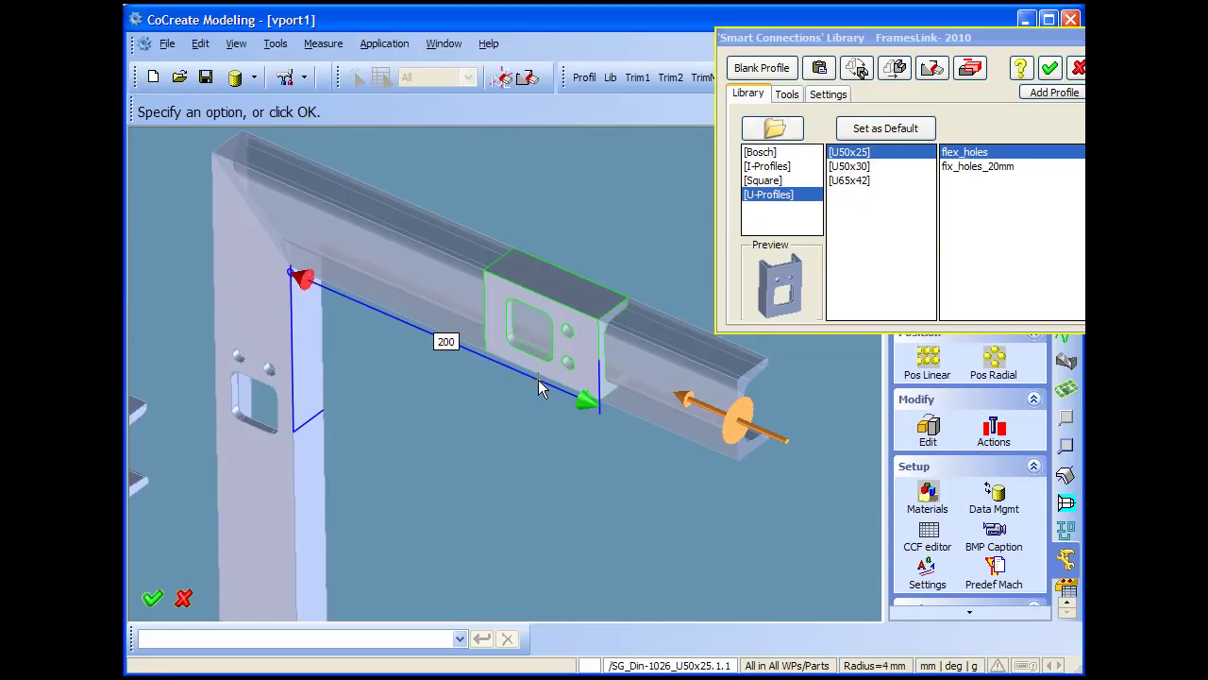
pyautogui.click(842, 76)
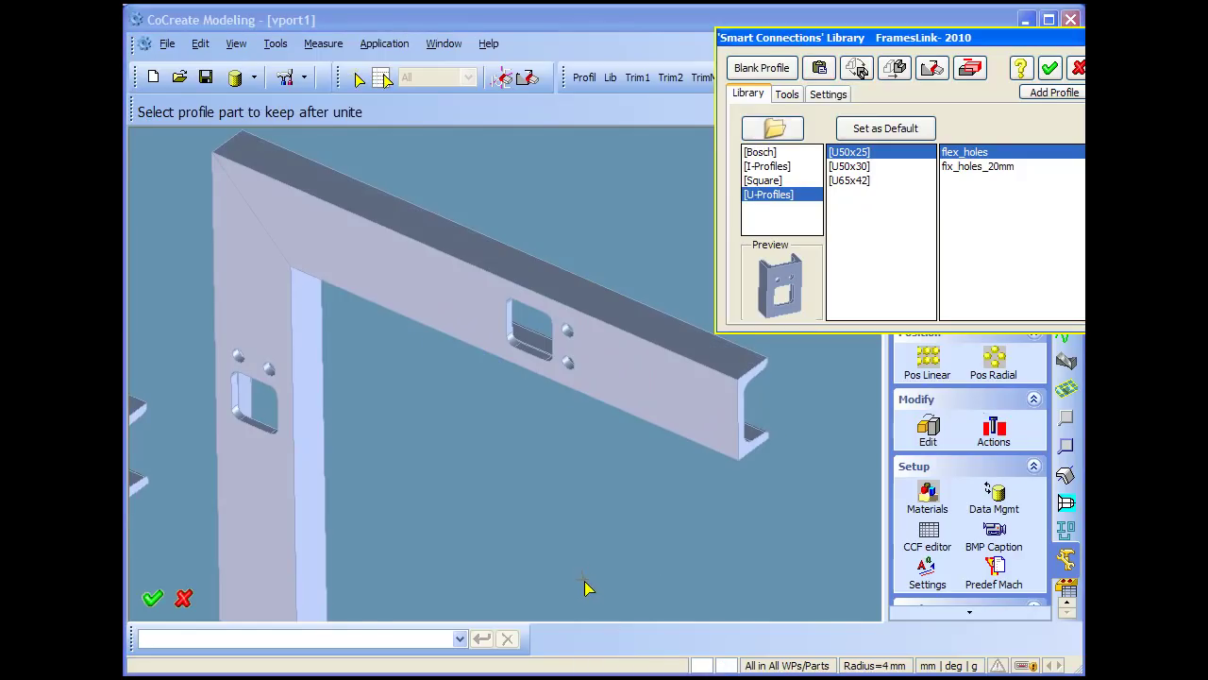
pyautogui.scroll(-2, 574, 529)
pyautogui.moveTo(532, 451); pyautogui.dragTo(548, 396, button='middle')
pyautogui.scroll(-2, 535, 457)
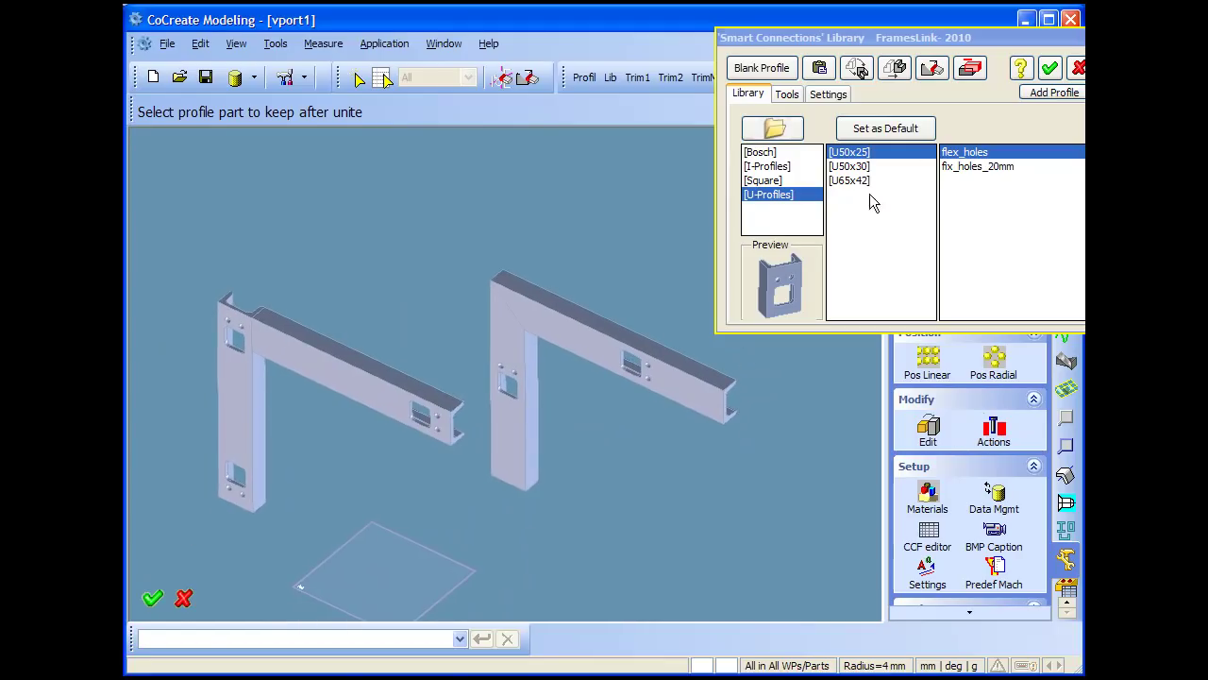
pyautogui.click(1077, 68)
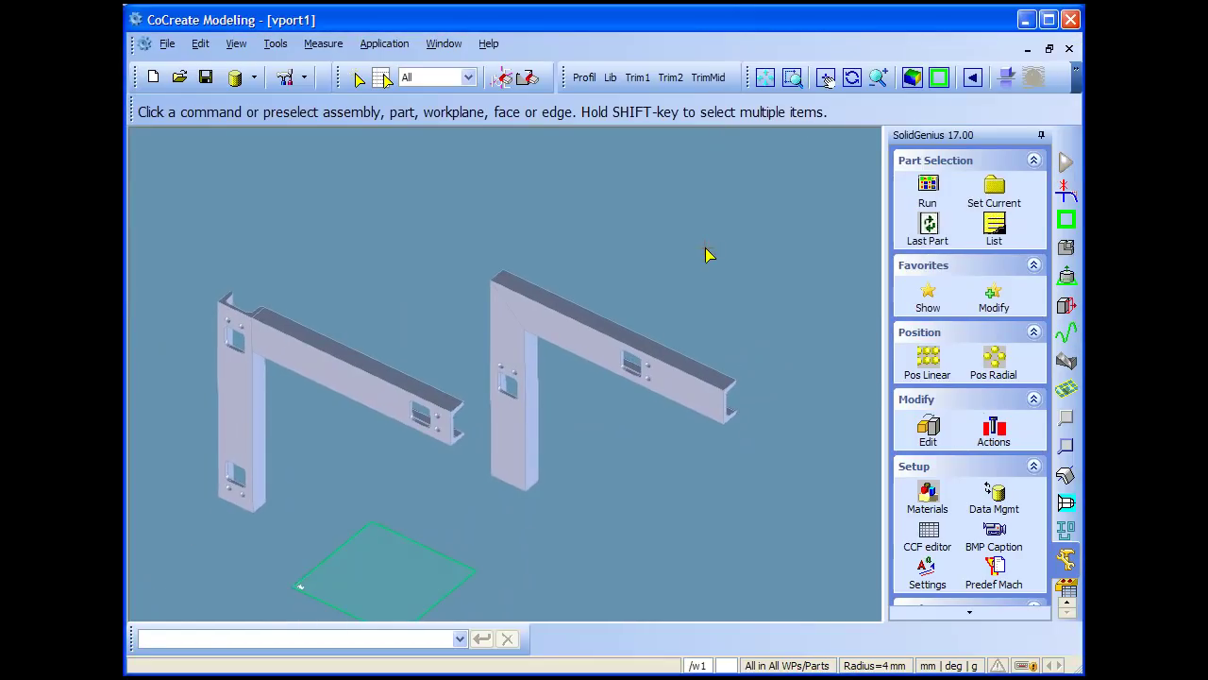